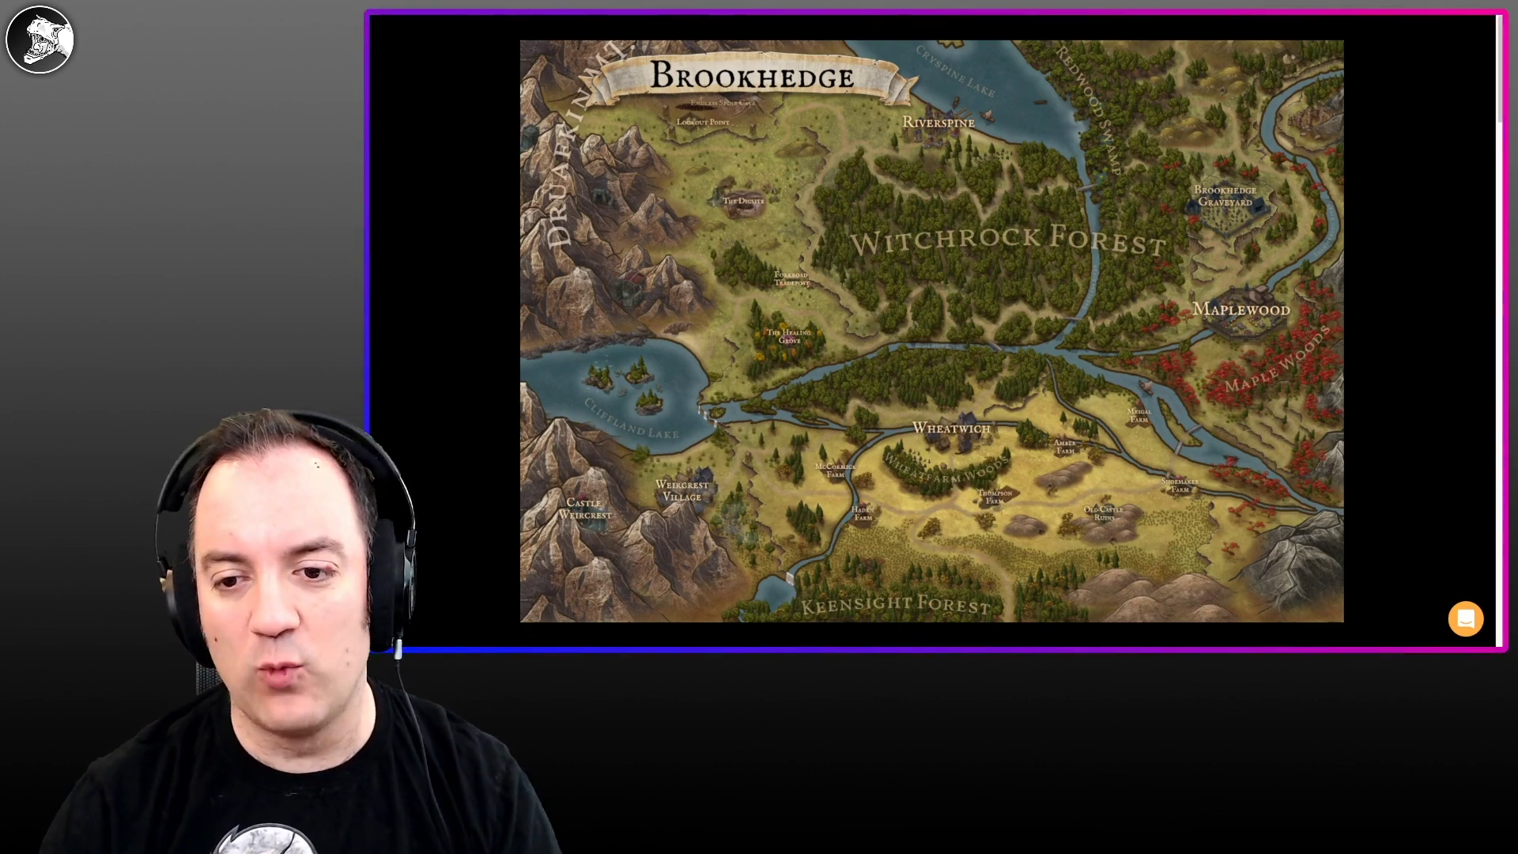
Step: Browse the finished example maps in the image gallery
key(Right)
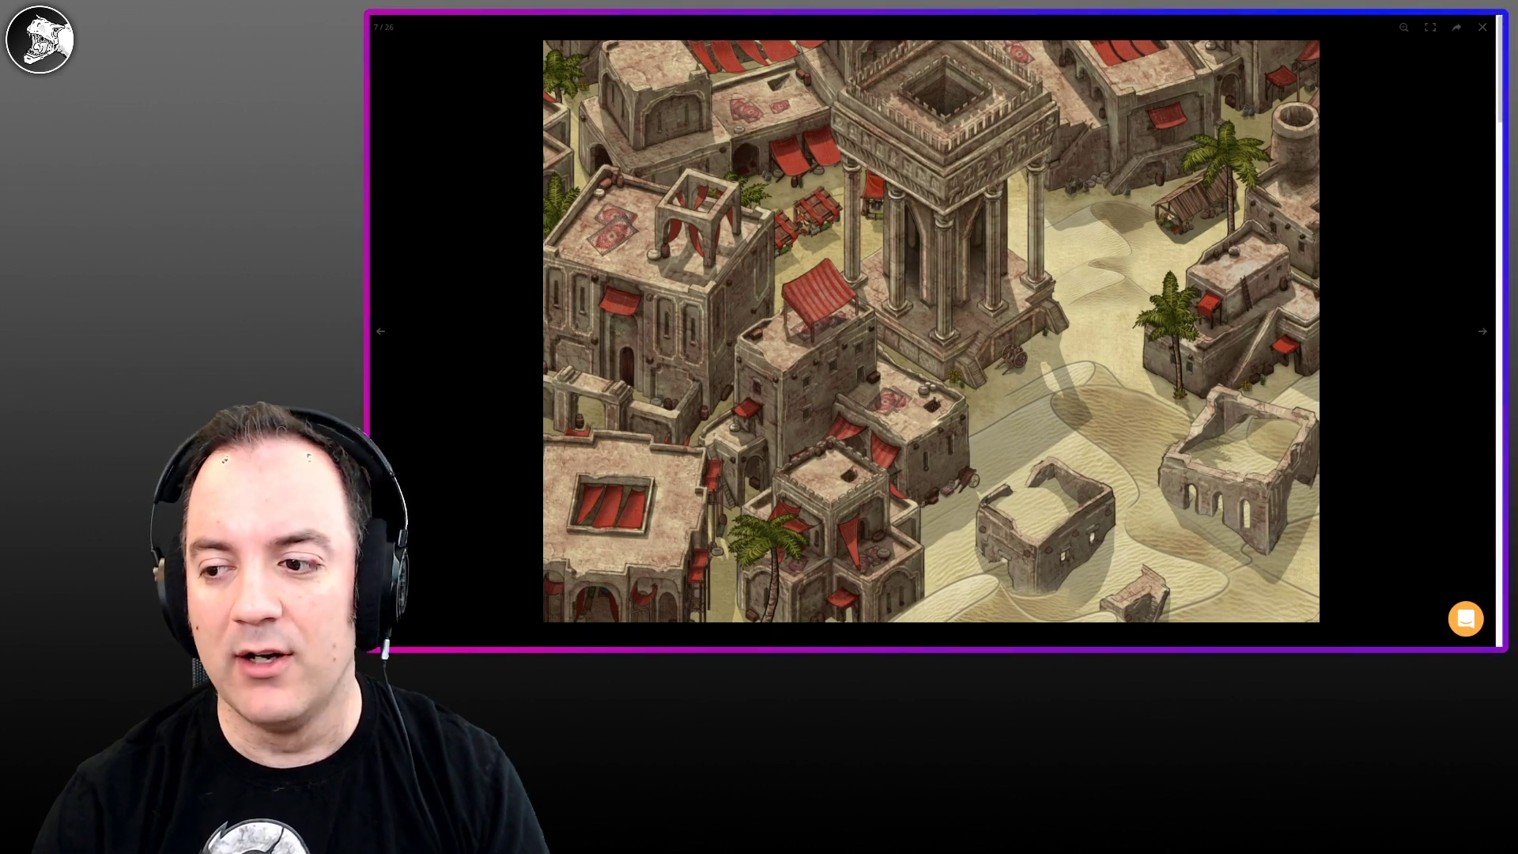
key(Right)
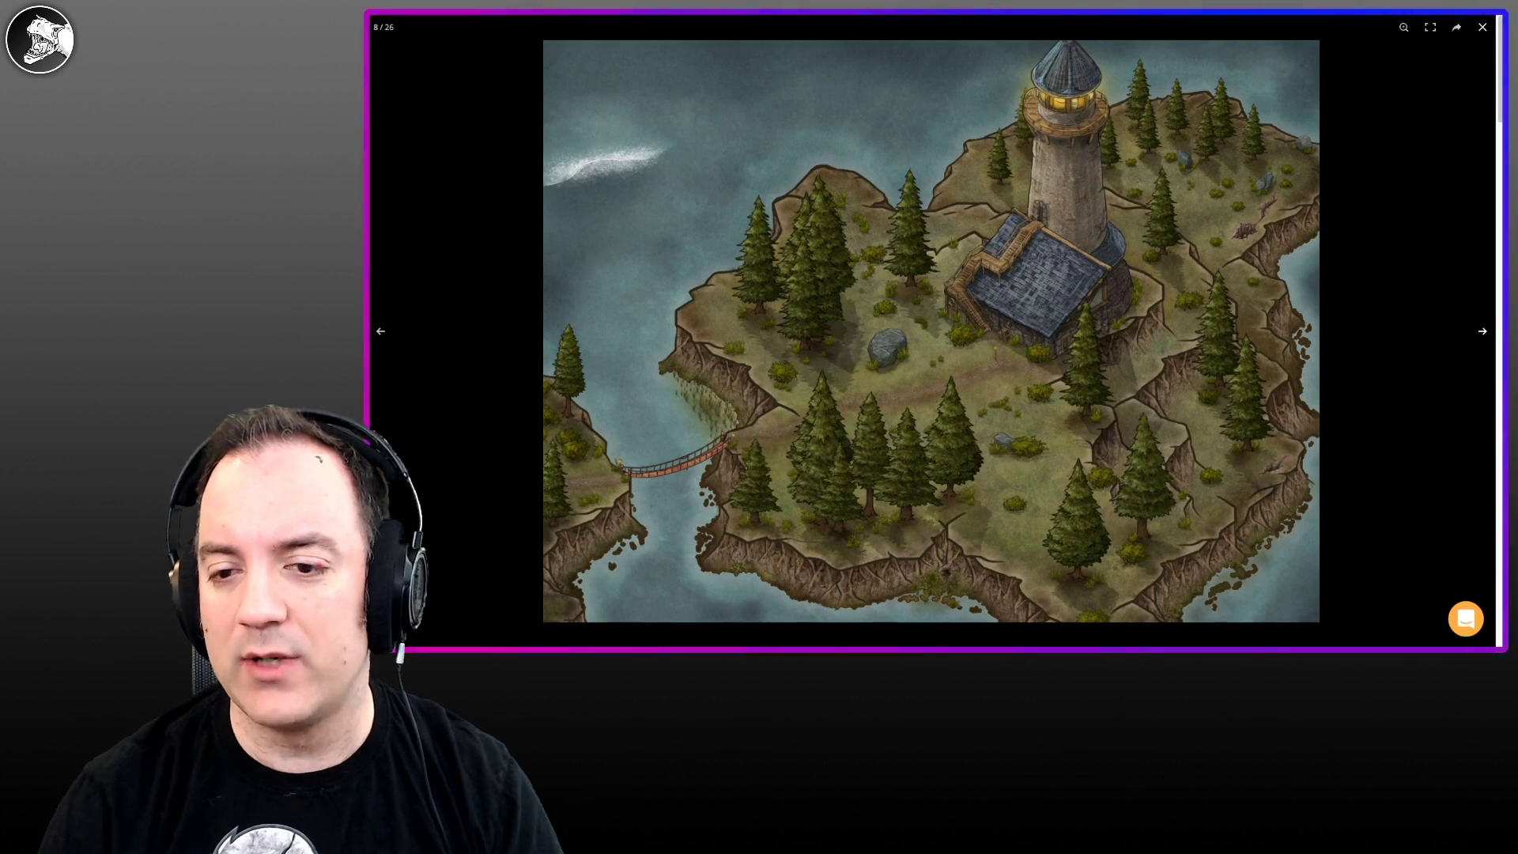
key(Right)
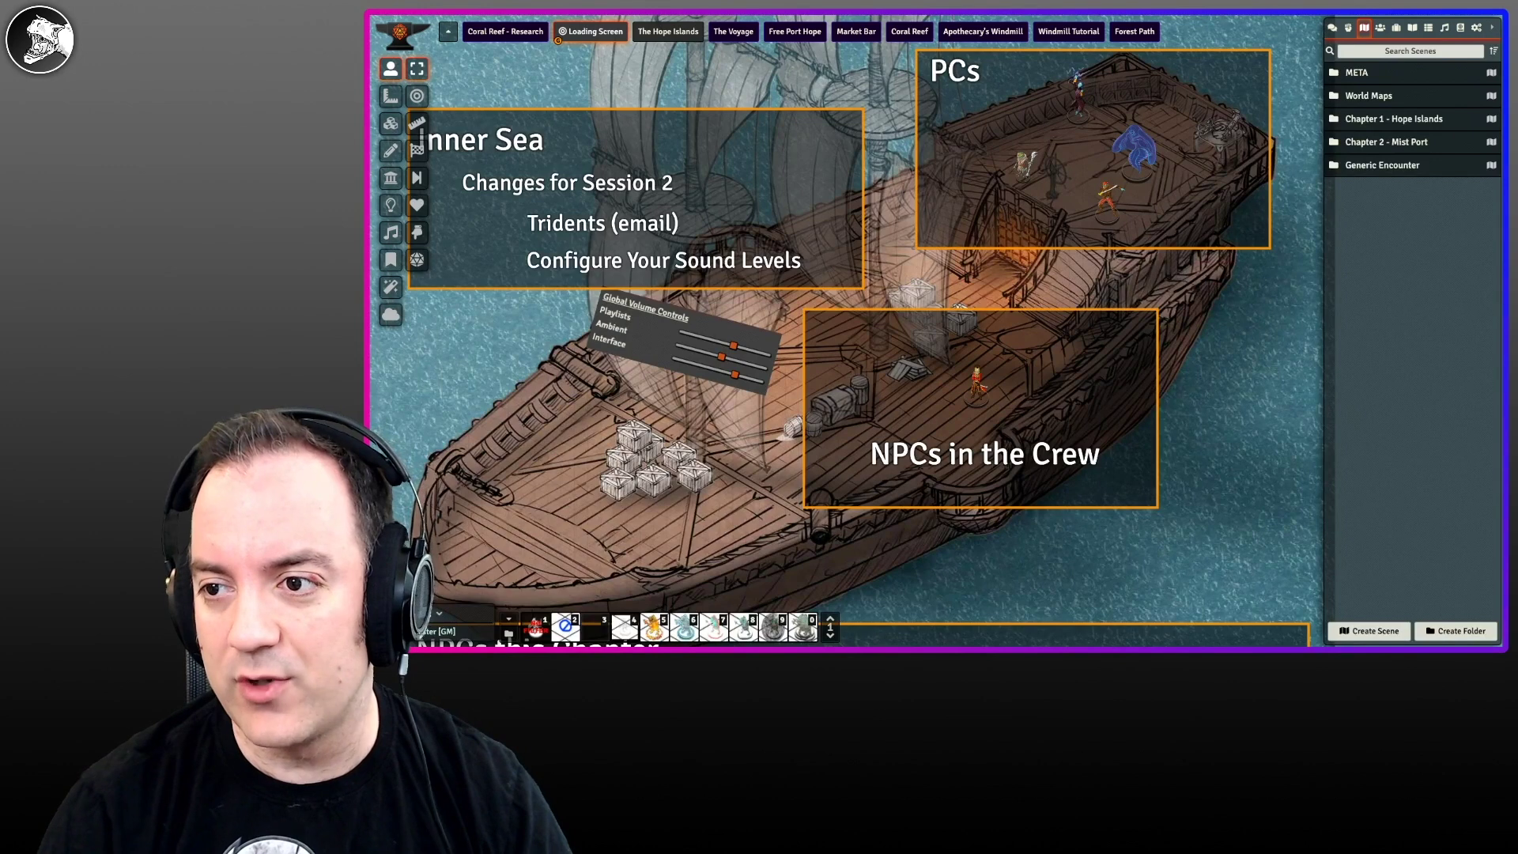
Step: Expand the Chapter 1 - Hope Islands scene folder and examine the harbour and village on the Free Port Hope map
click(1394, 119)
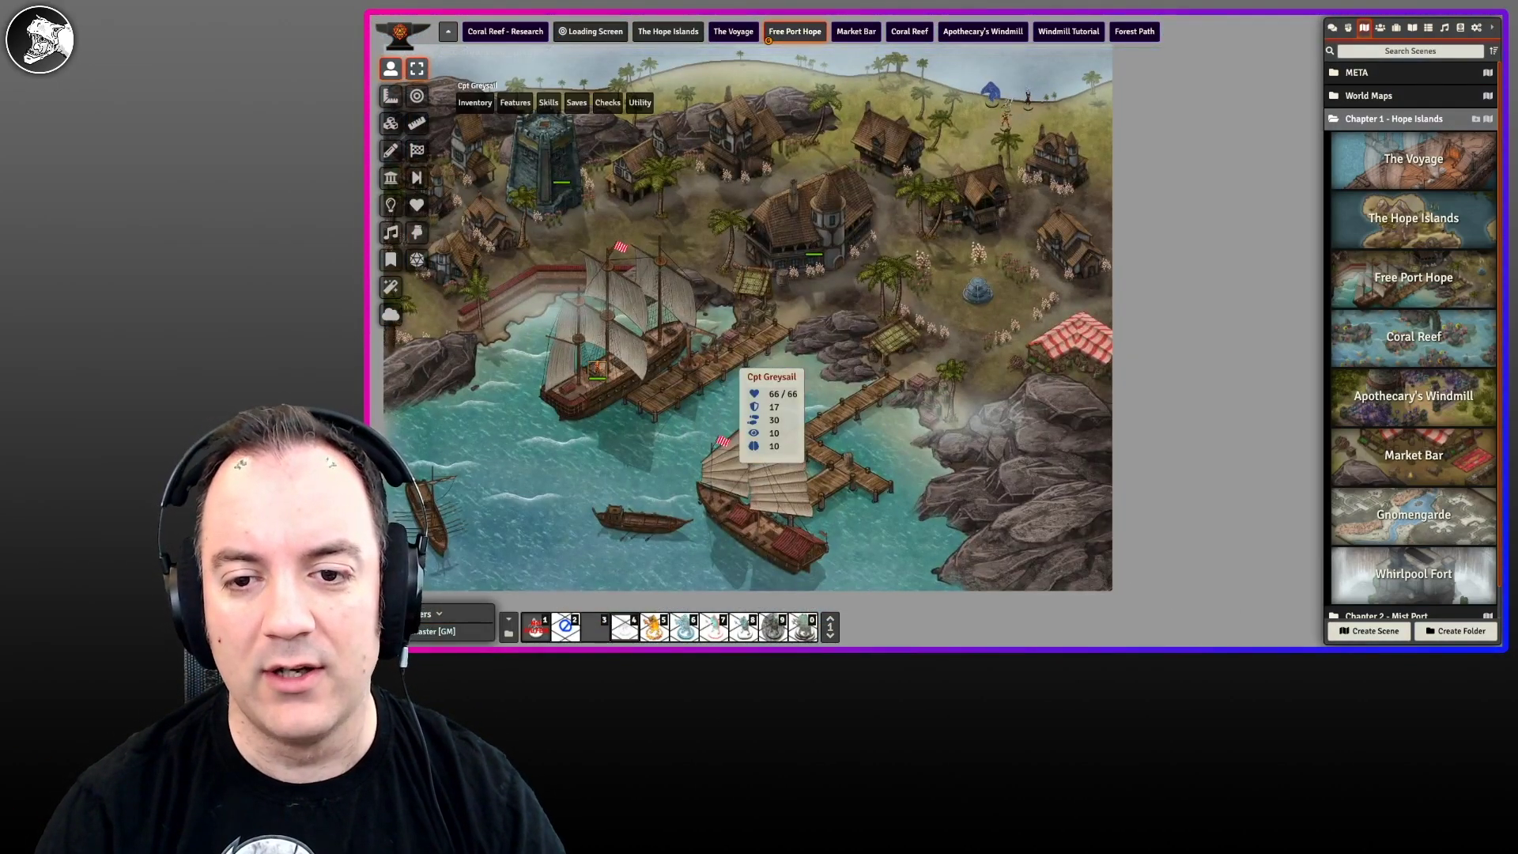
scroll(807, 261, up, 2)
right_drag(807, 261, 880, 269)
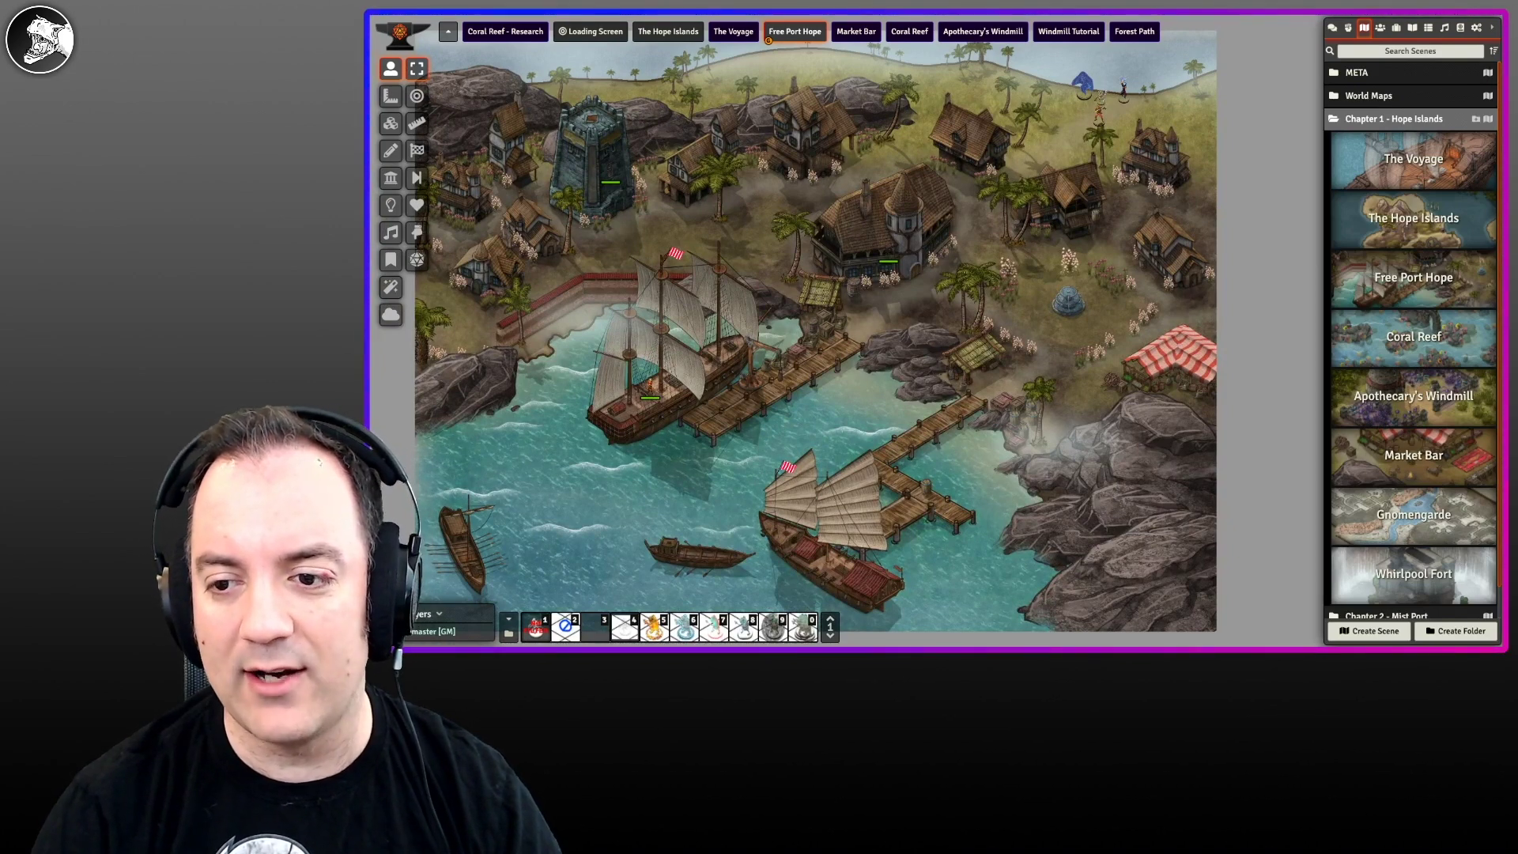
scroll(1118, 126, up, 3)
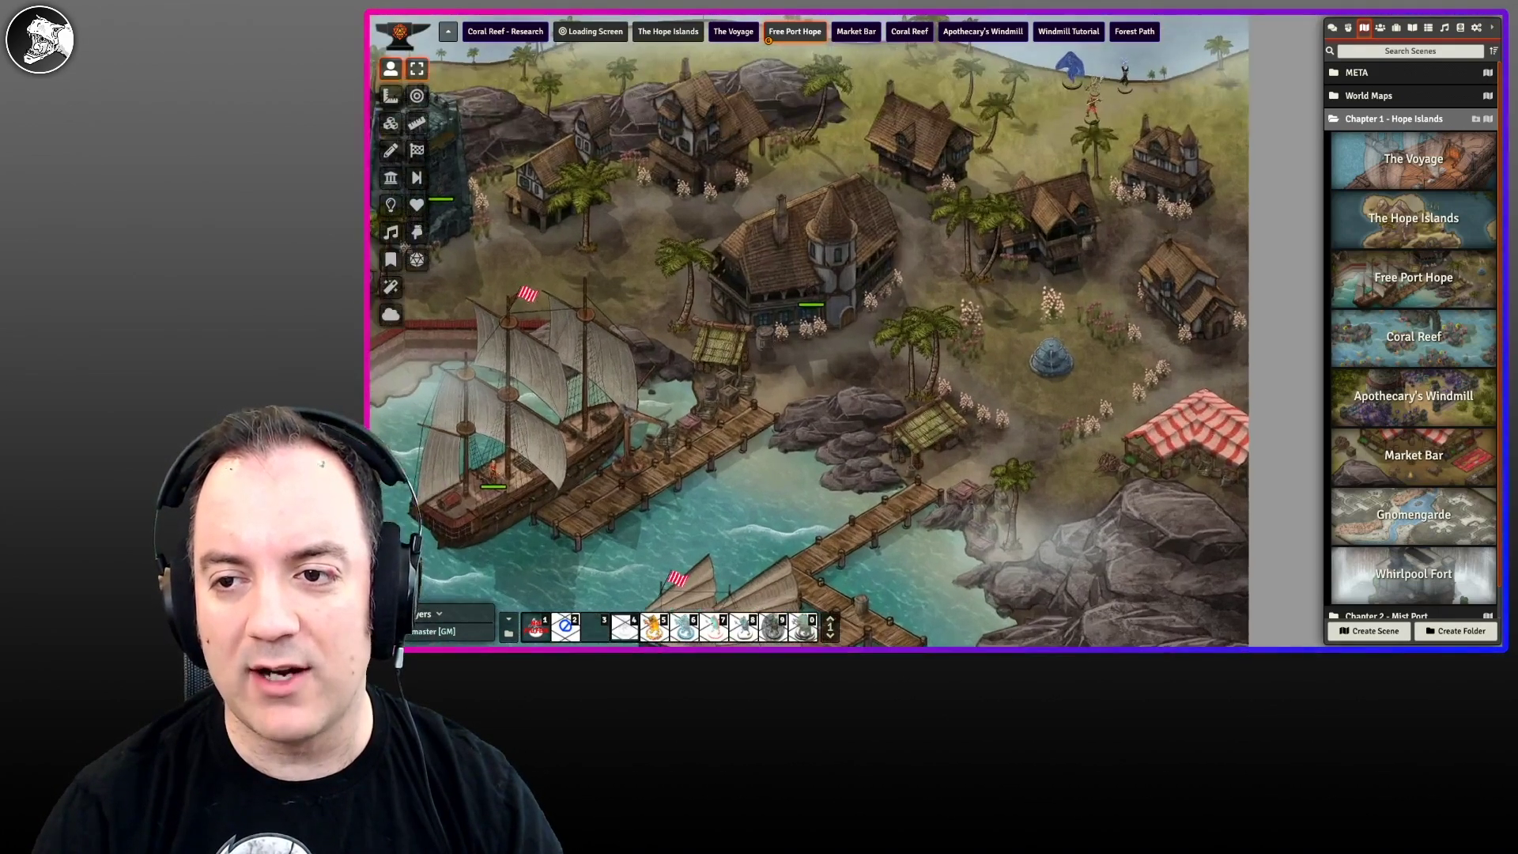
right_drag(1117, 127, 1057, 193)
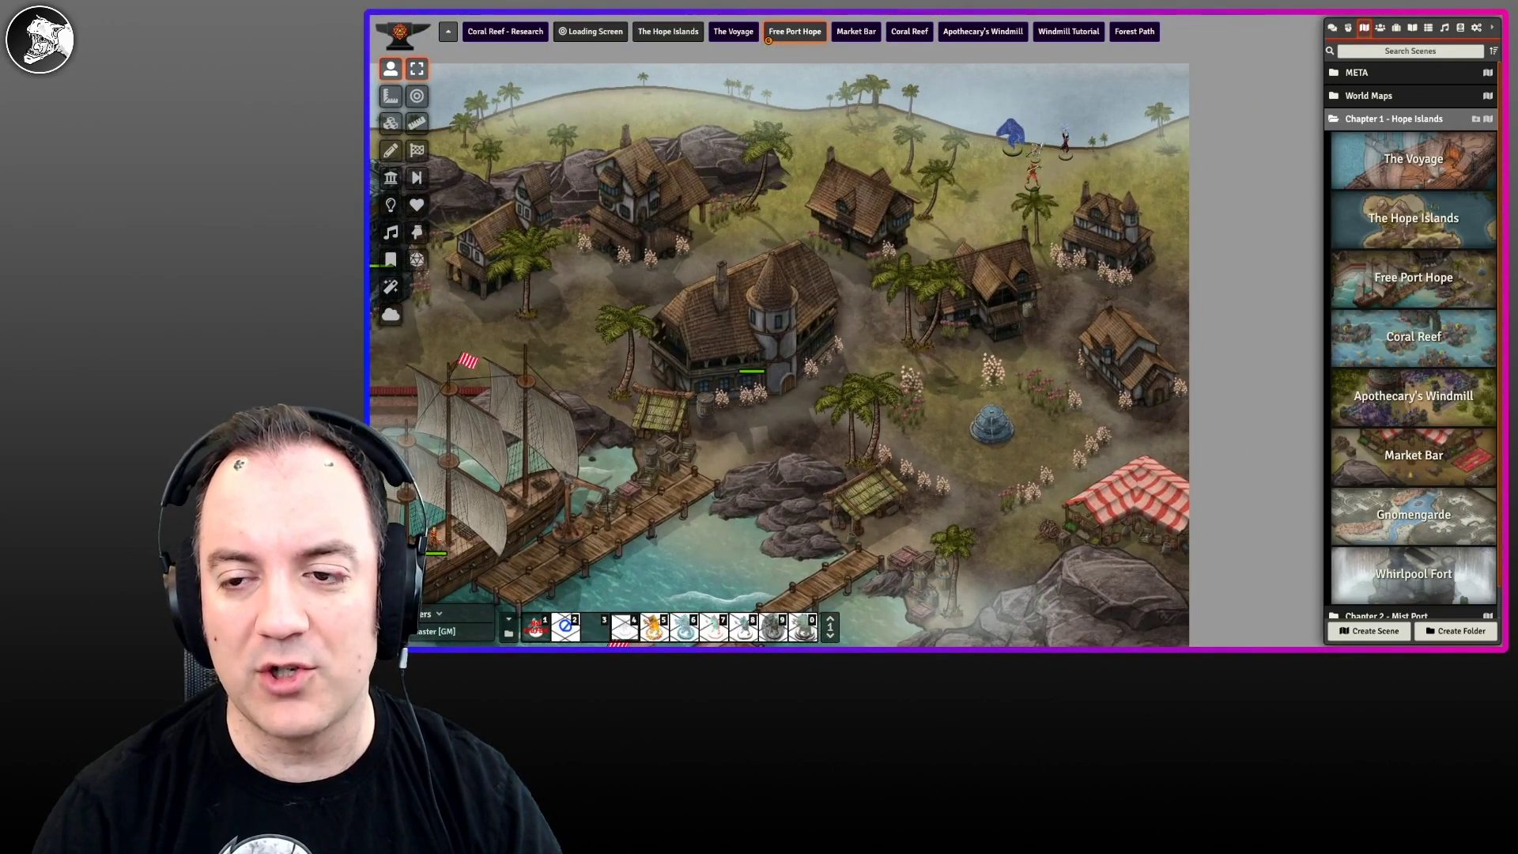
right_drag(759, 364, 838, 279)
scroll(874, 302, down, 3)
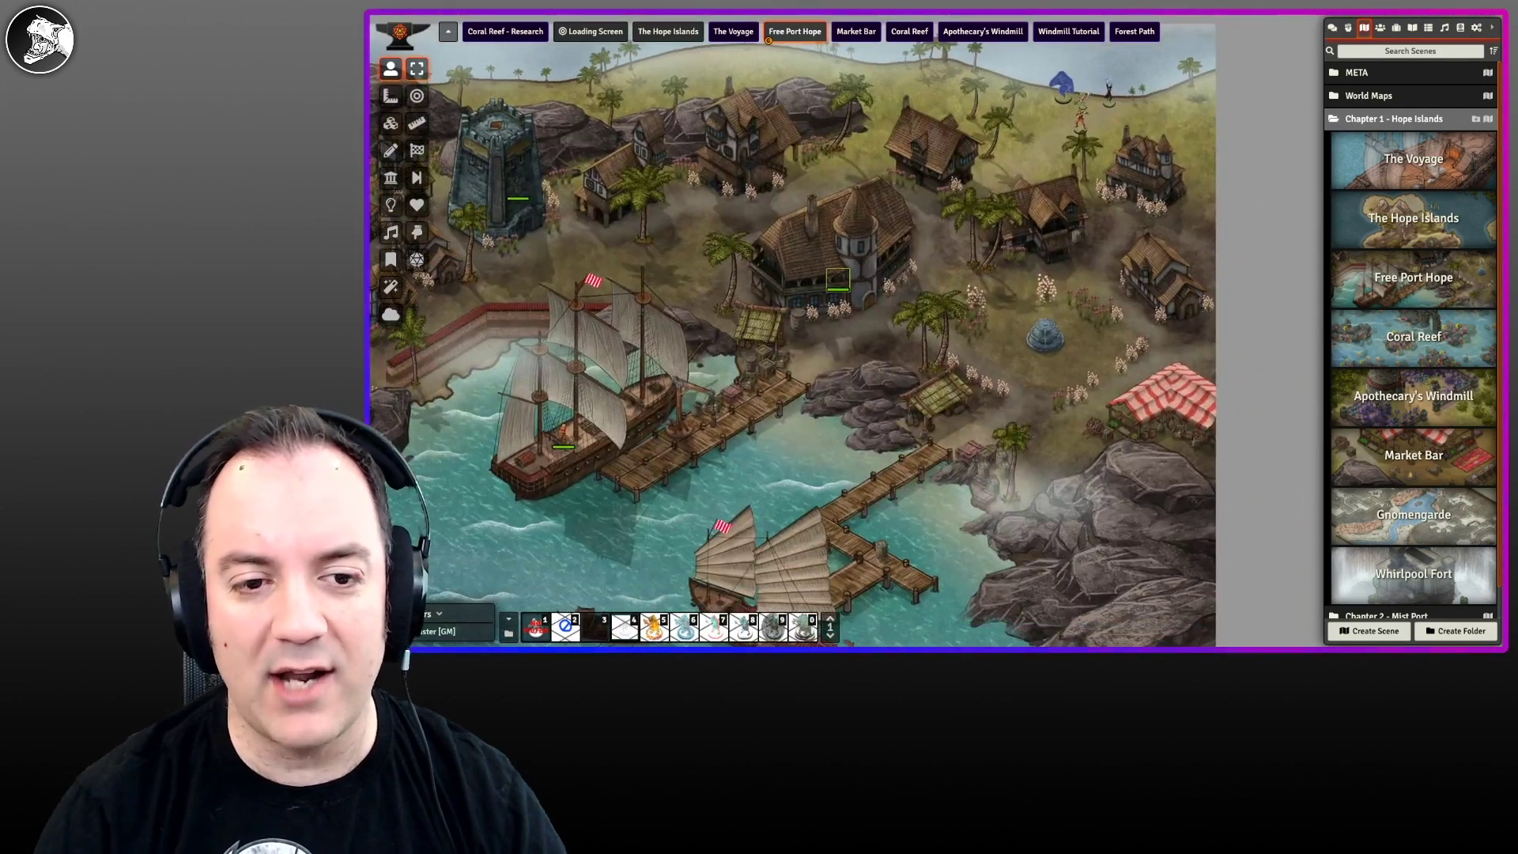
Step: Display the ambient sound placements on the Free Port Hope scene and return to the token controls
click(390, 232)
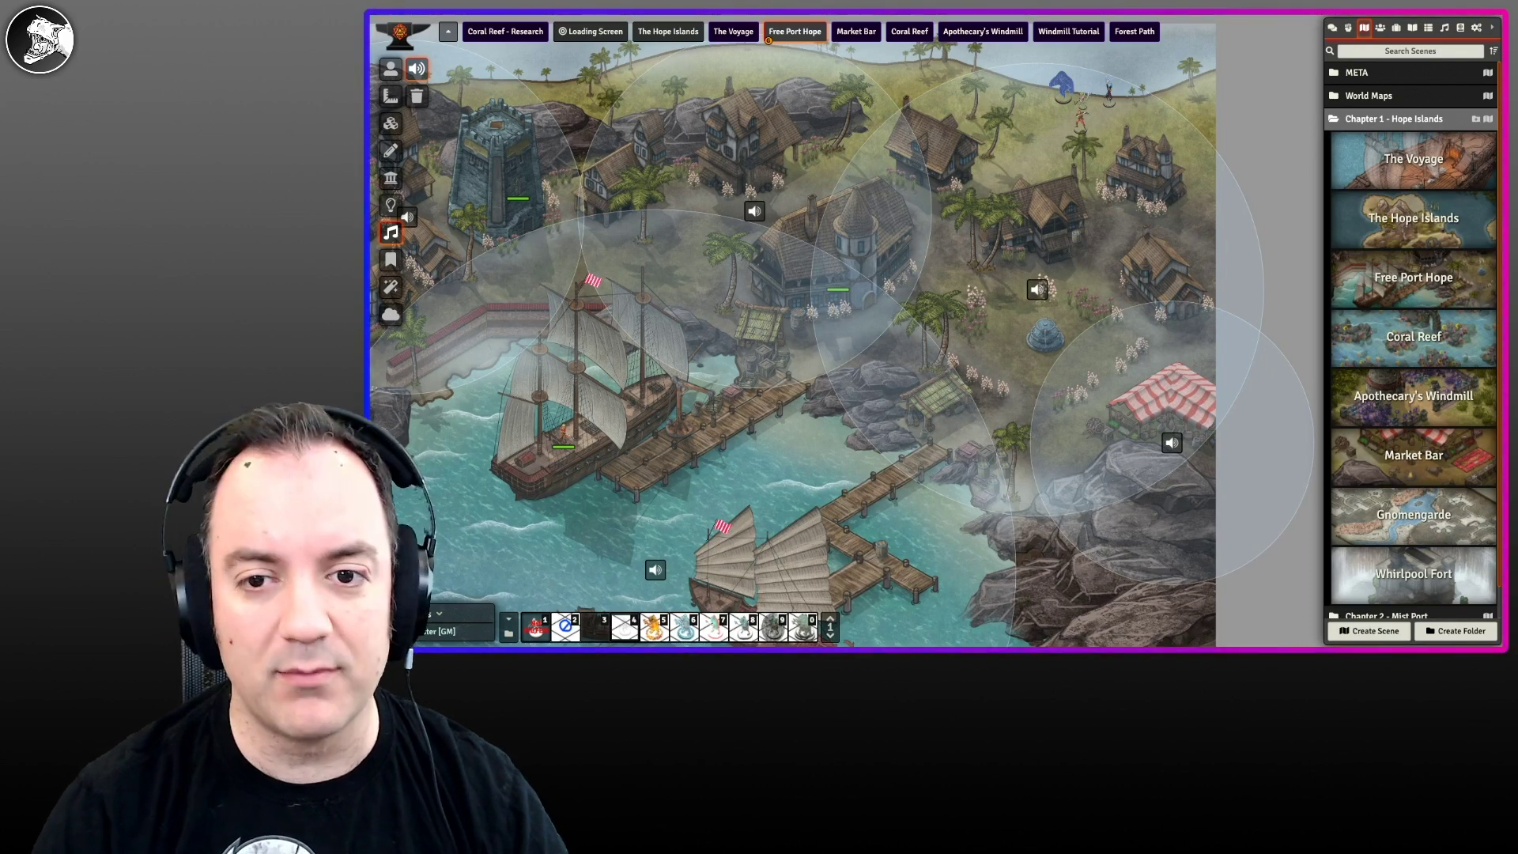
click(390, 69)
mouse_move(791, 356)
right_down()
mouse_move(719, 333)
mouse_move(778, 326)
mouse_move(798, 388)
mouse_move(818, 346)
right_up()
Step: Switch to the Coral Reef scene and examine the dark battle map with its lit reefs and tokens up close
click(1413, 337)
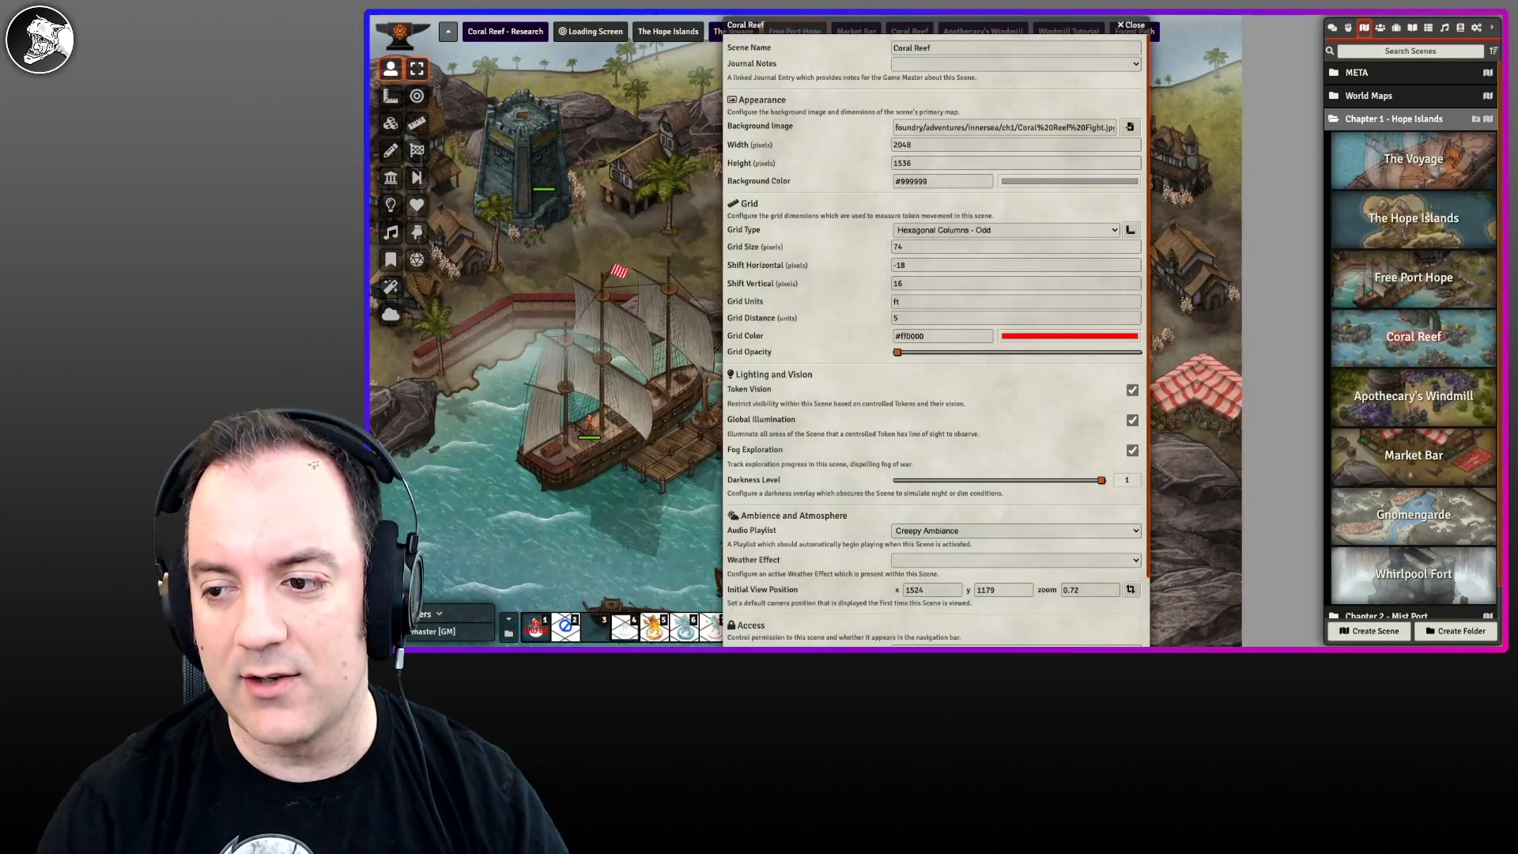
click(1131, 26)
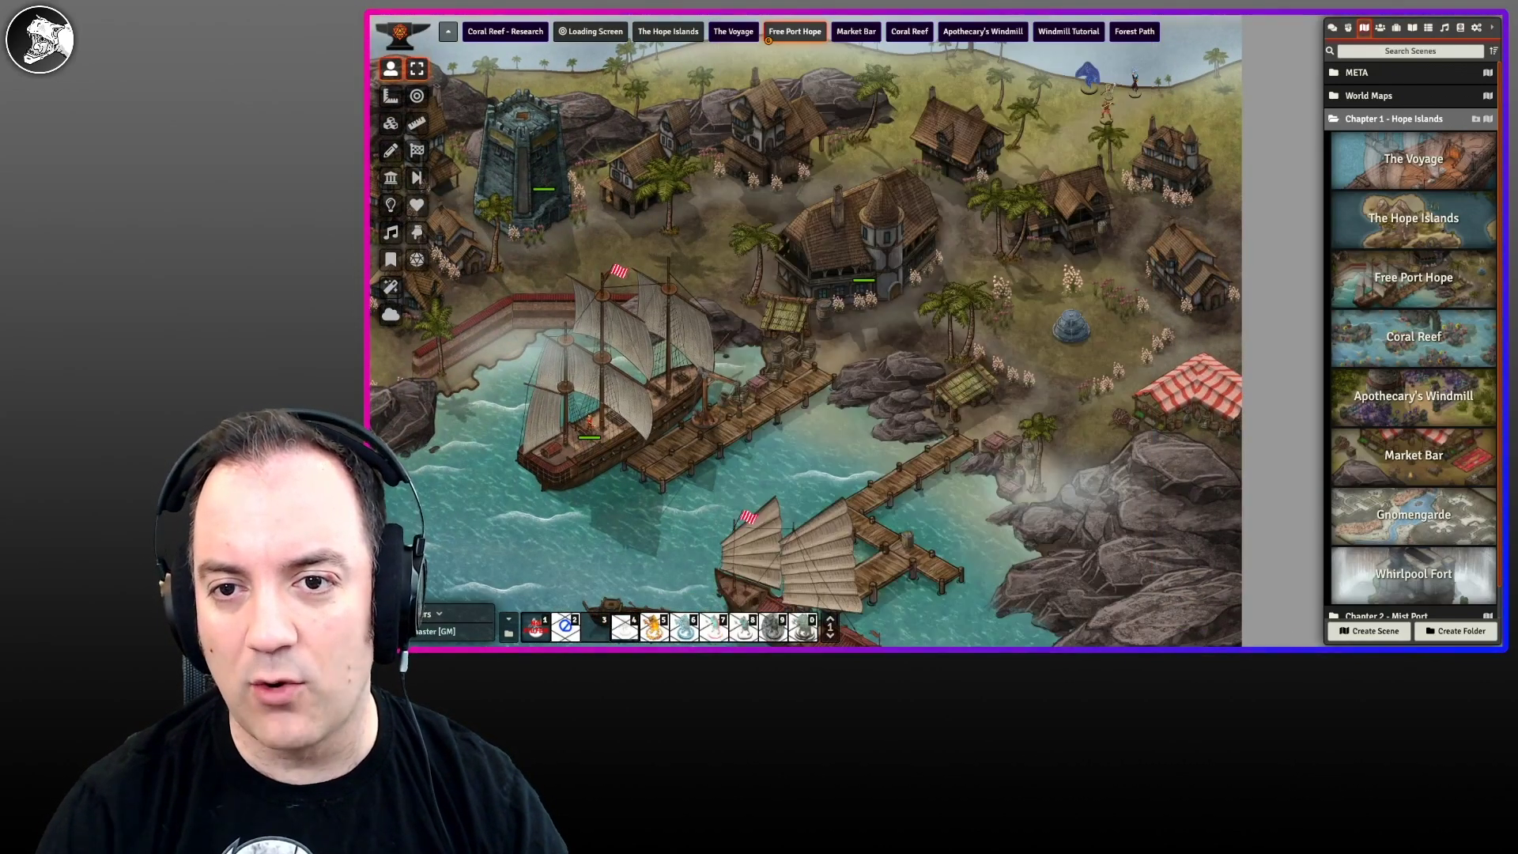
click(910, 32)
mouse_move(895, 334)
right_down()
mouse_move(830, 257)
mouse_move(899, 298)
mouse_move(911, 332)
right_up()
scroll(826, 249, up, 3)
scroll(911, 332, up, 1)
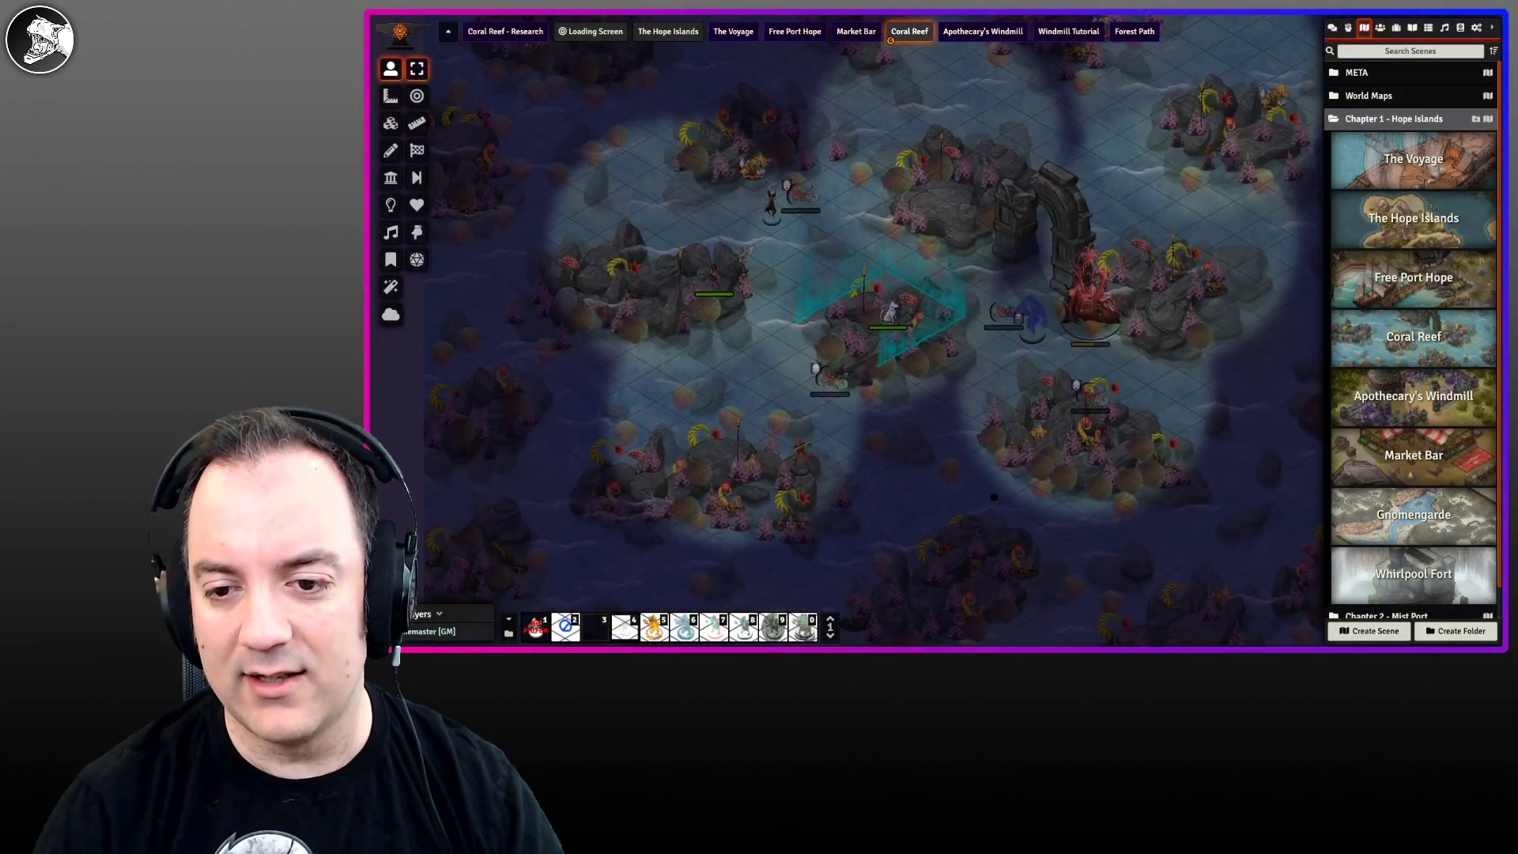
scroll(889, 317, up, 1)
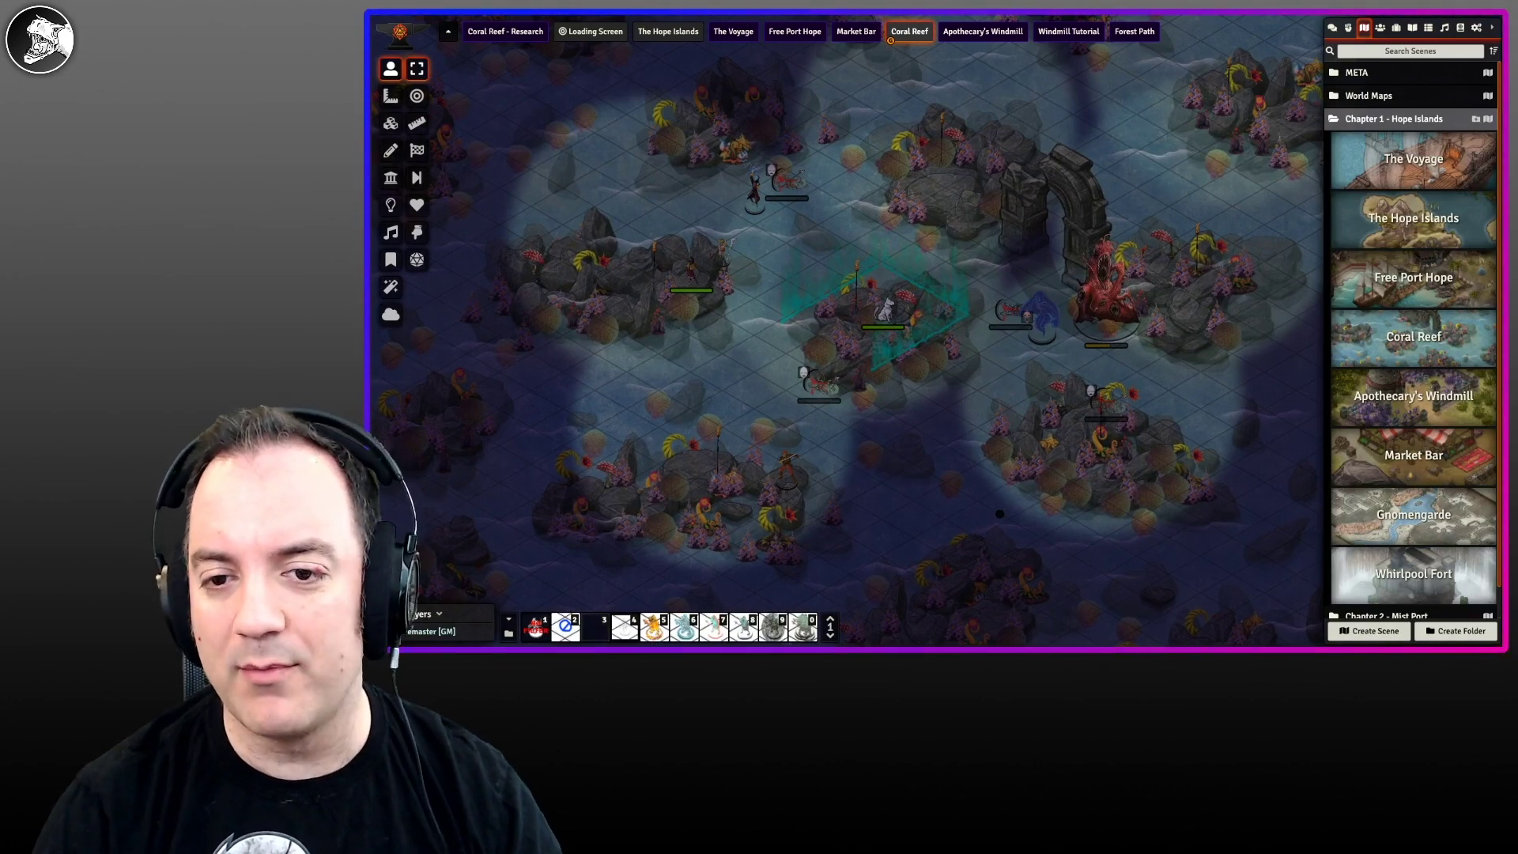
right_drag(999, 514, 1004, 491)
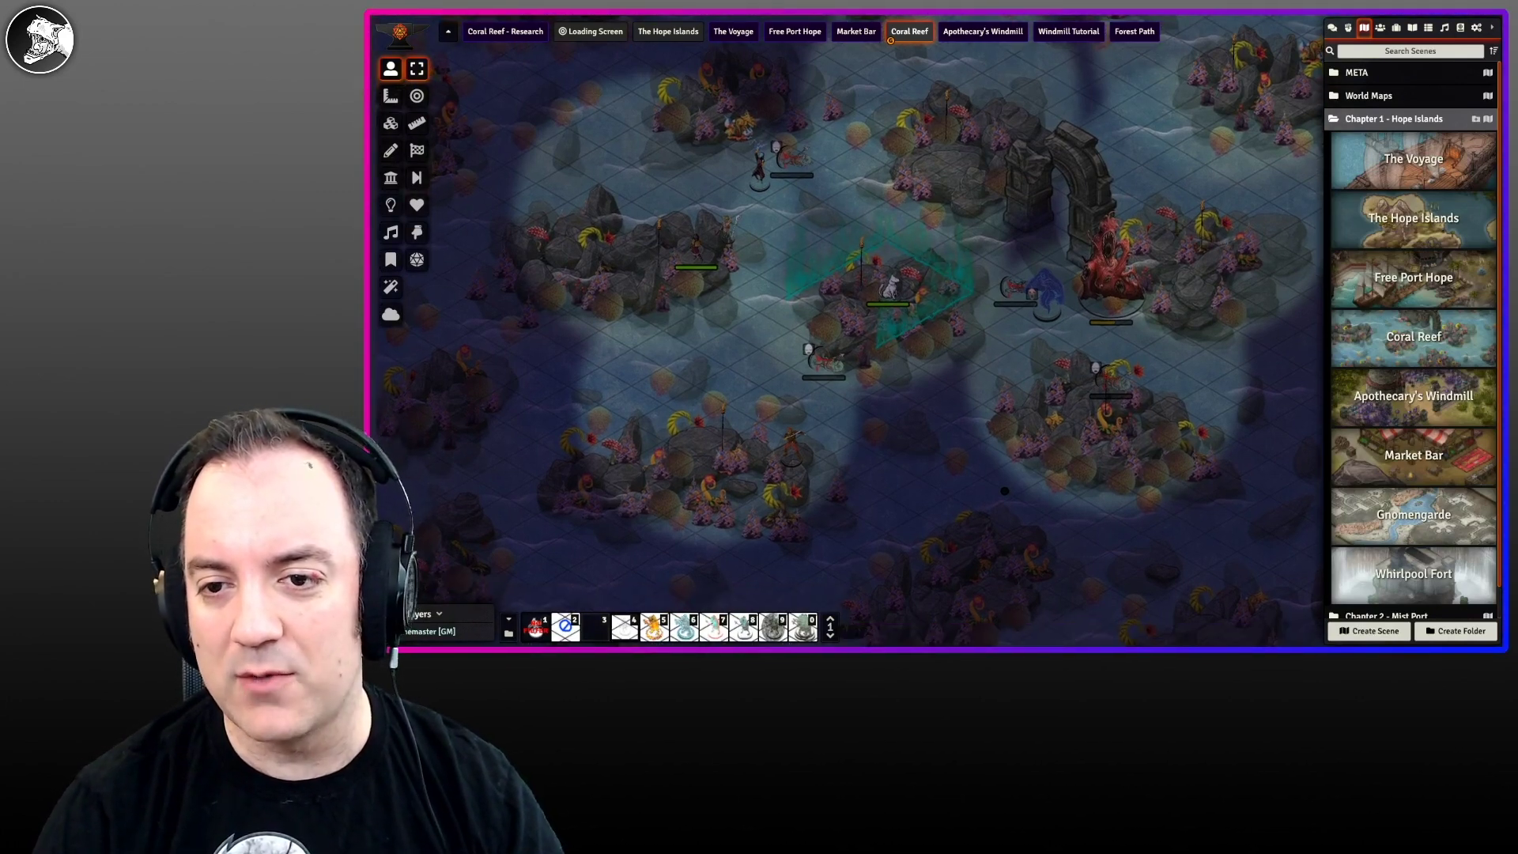
scroll(1005, 491, down, 1)
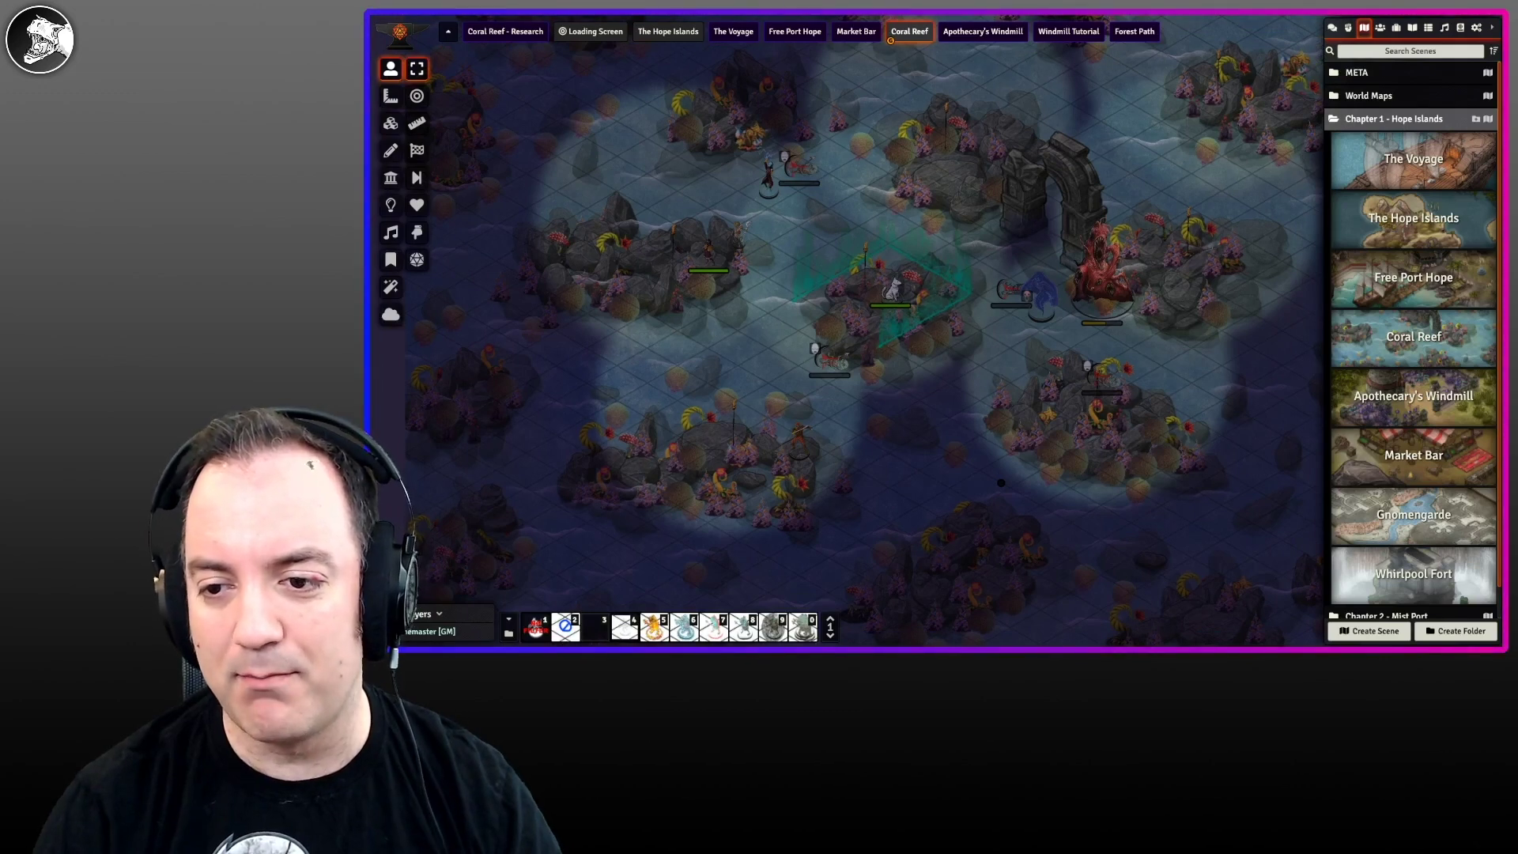
right_drag(1001, 483, 990, 452)
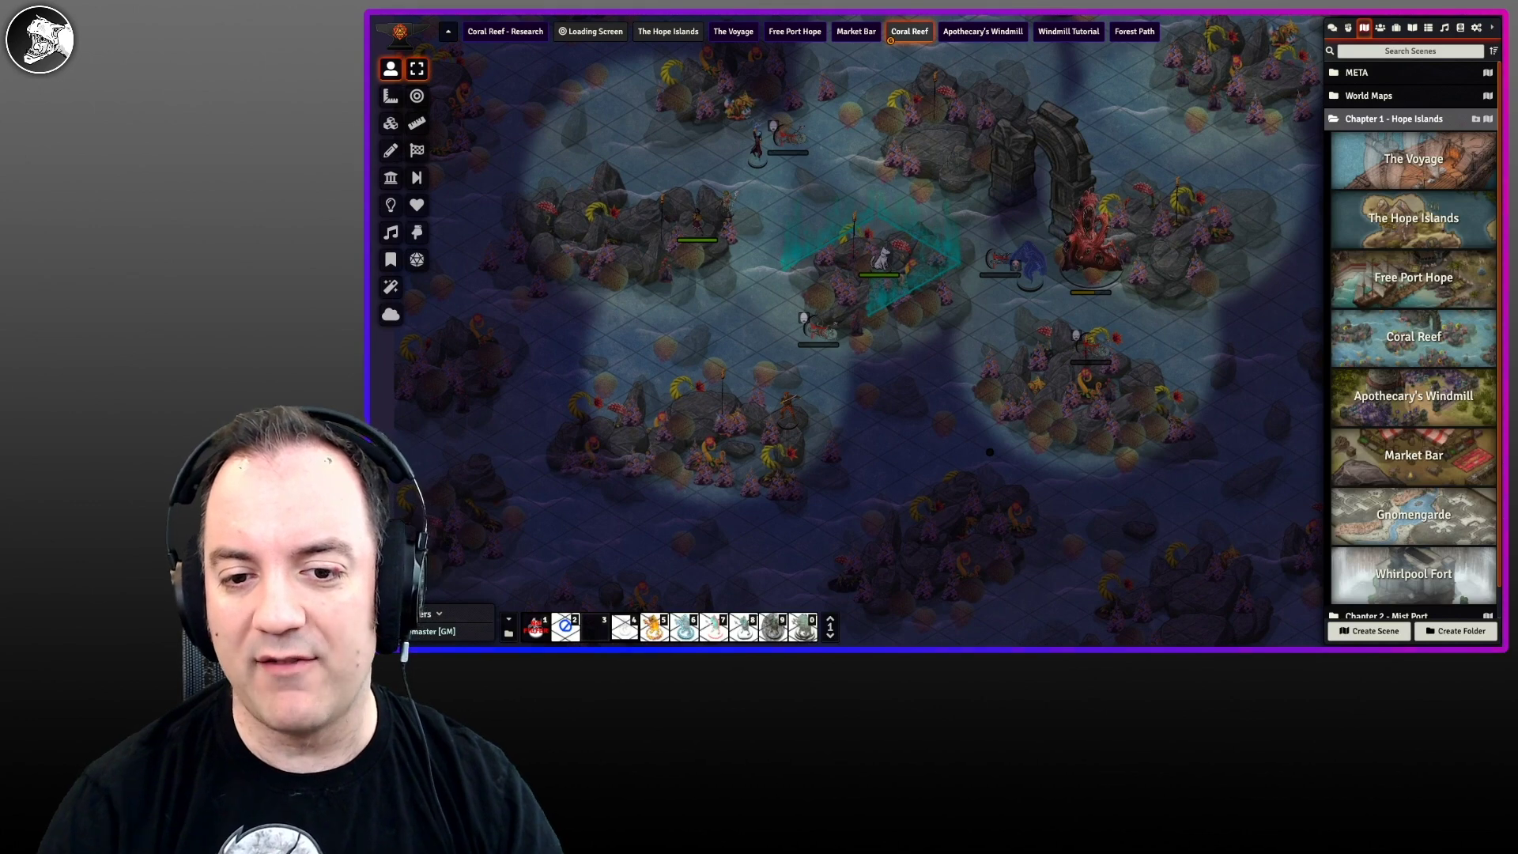
scroll(990, 451, up, 2)
right_drag(990, 451, 1094, 575)
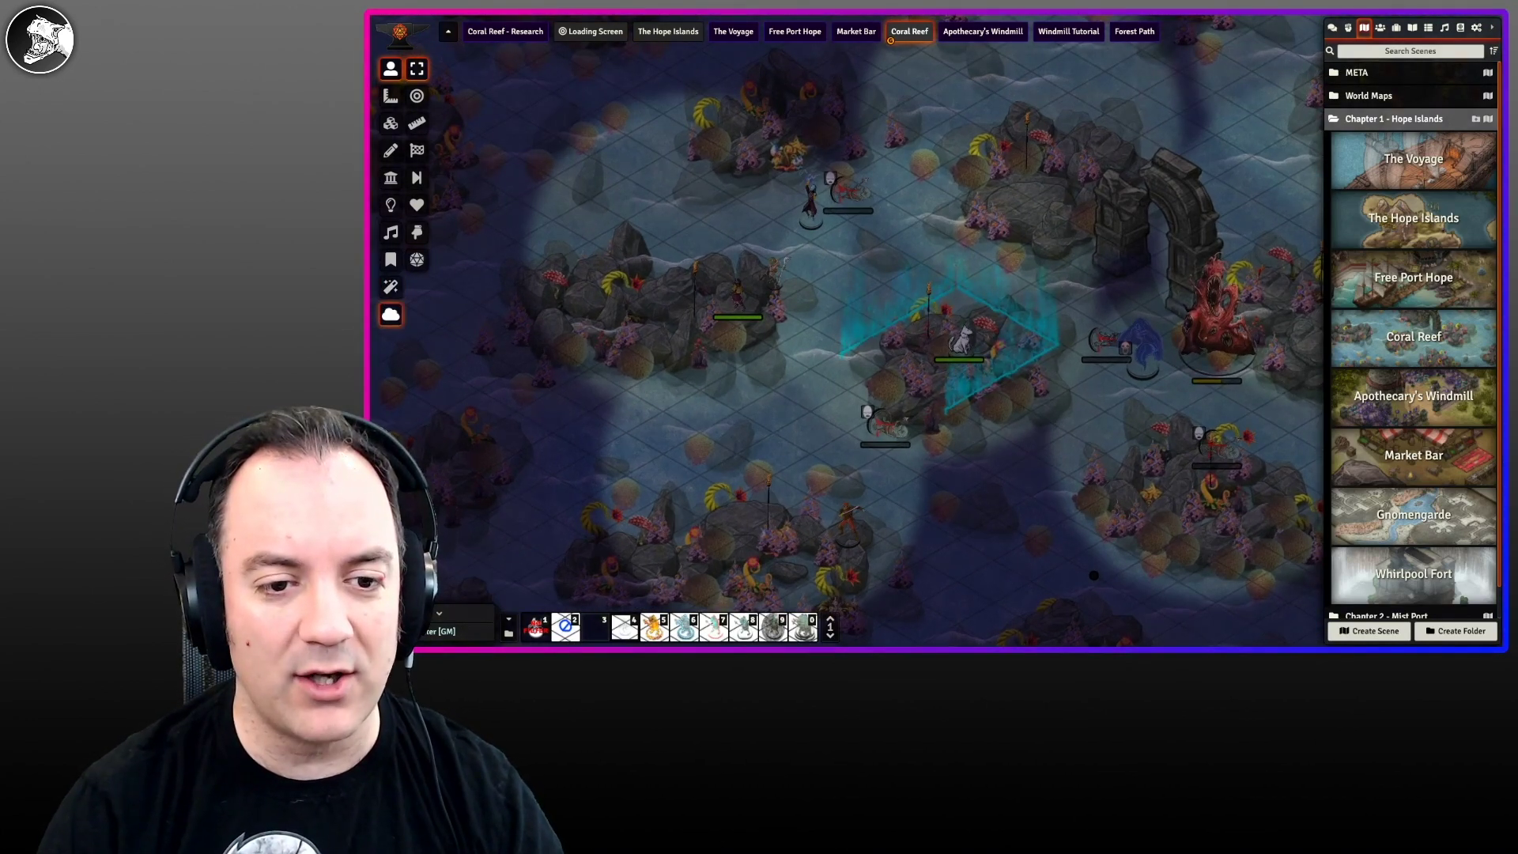
Step: Show the light sources on the Coral Reef scene and examine their placement across the reefs
click(390, 314)
click(390, 286)
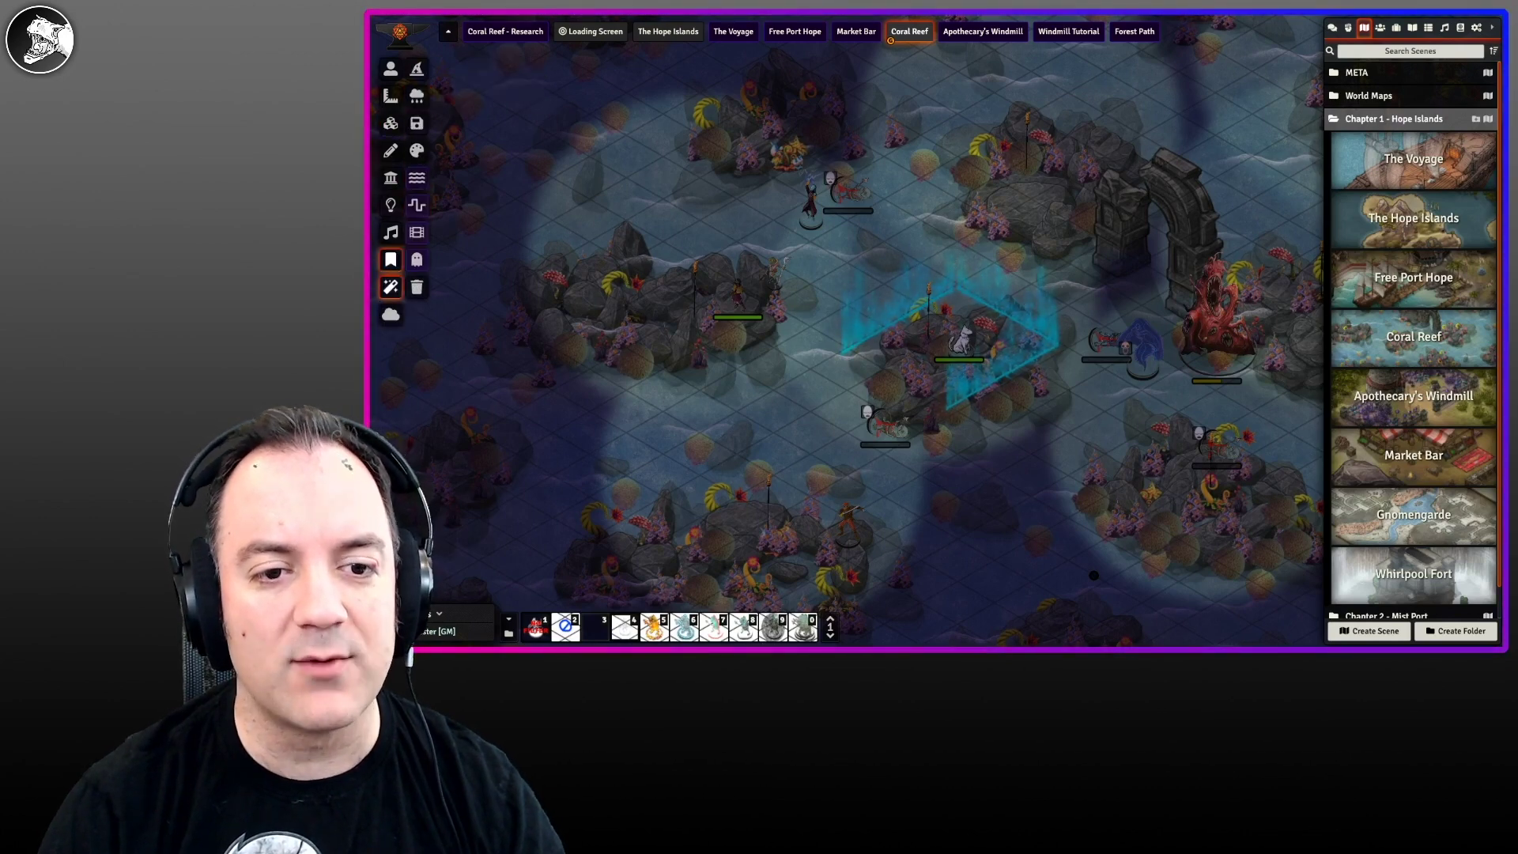
click(390, 205)
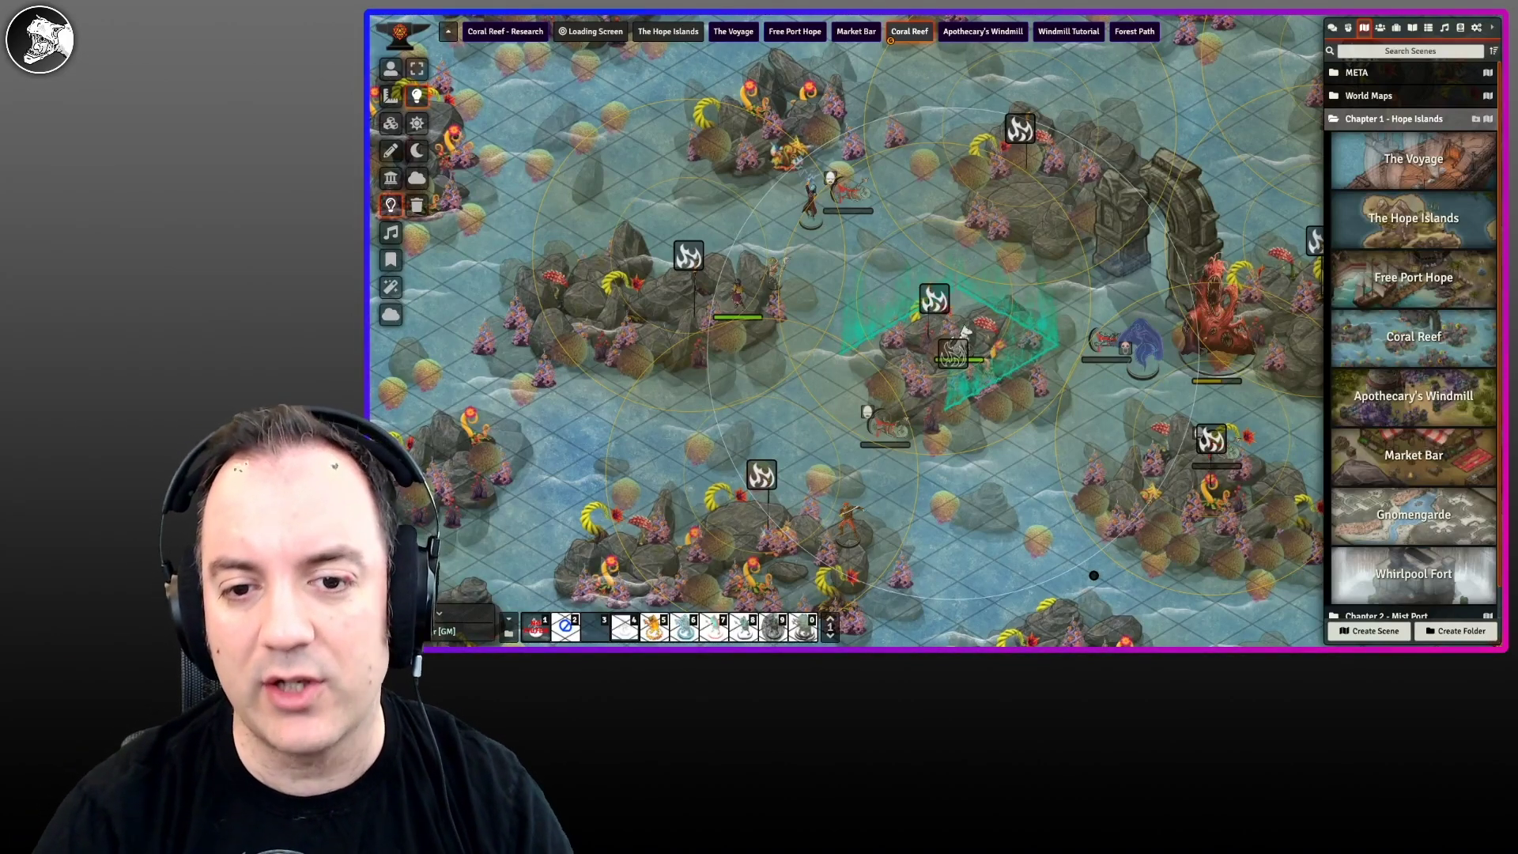
scroll(937, 330, down, 5)
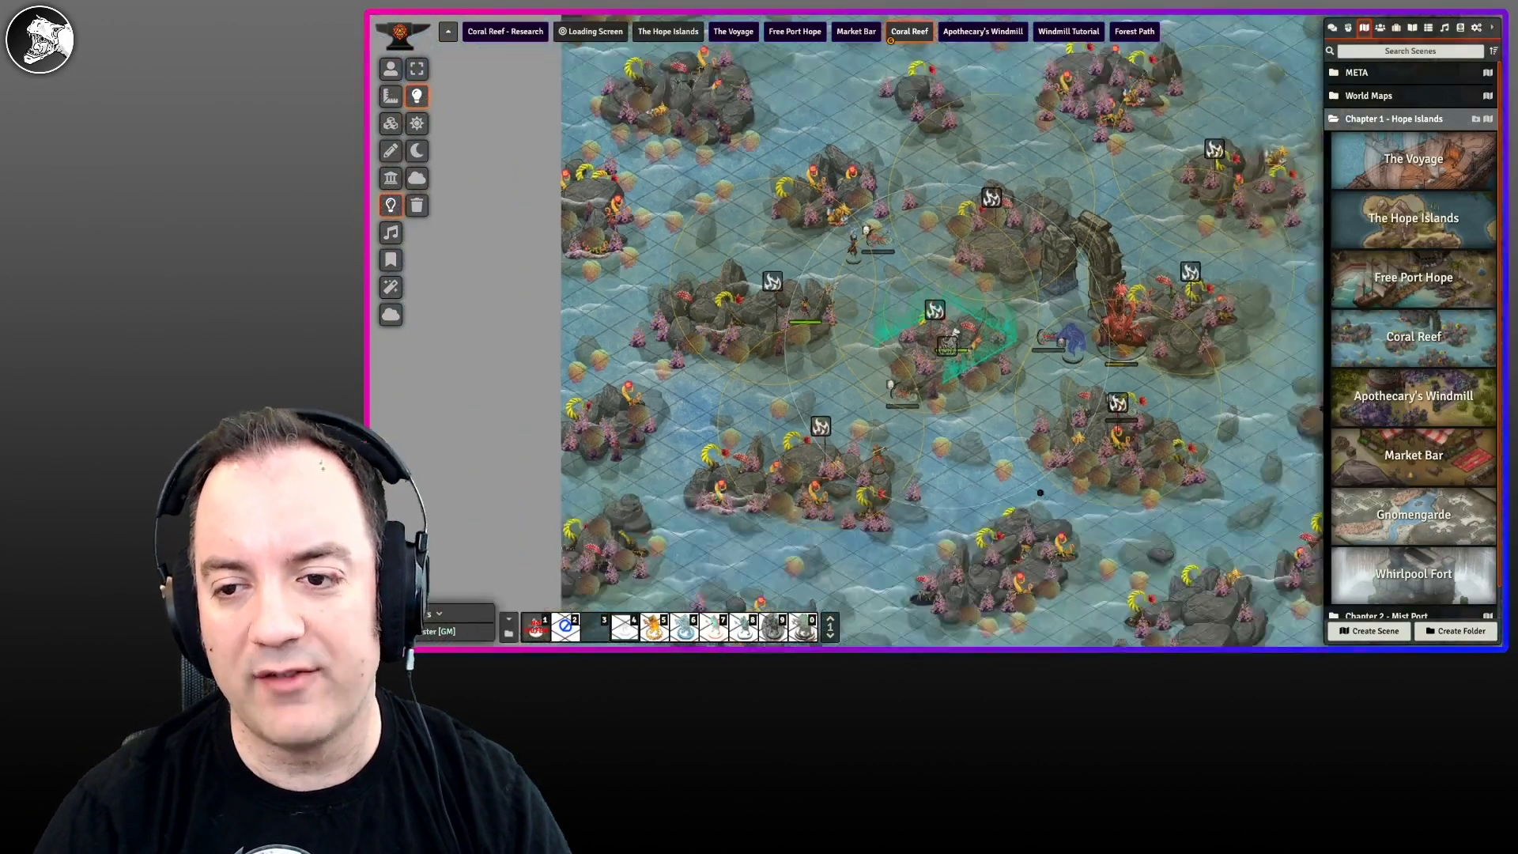
right_drag(937, 331, 819, 277)
scroll(937, 330, down, 2)
right_drag(937, 330, 920, 360)
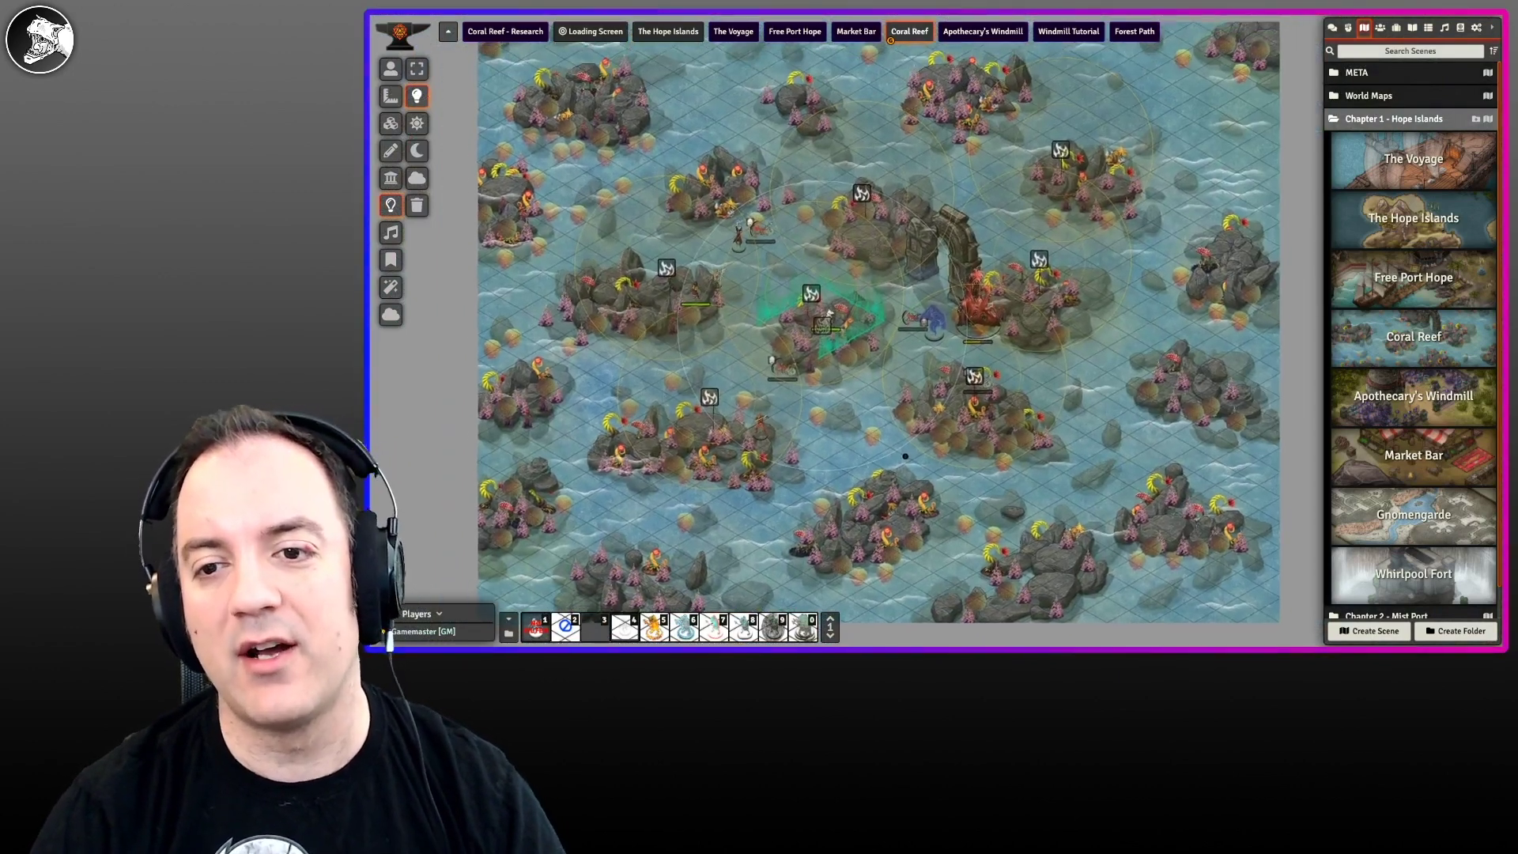
right_drag(906, 456, 910, 469)
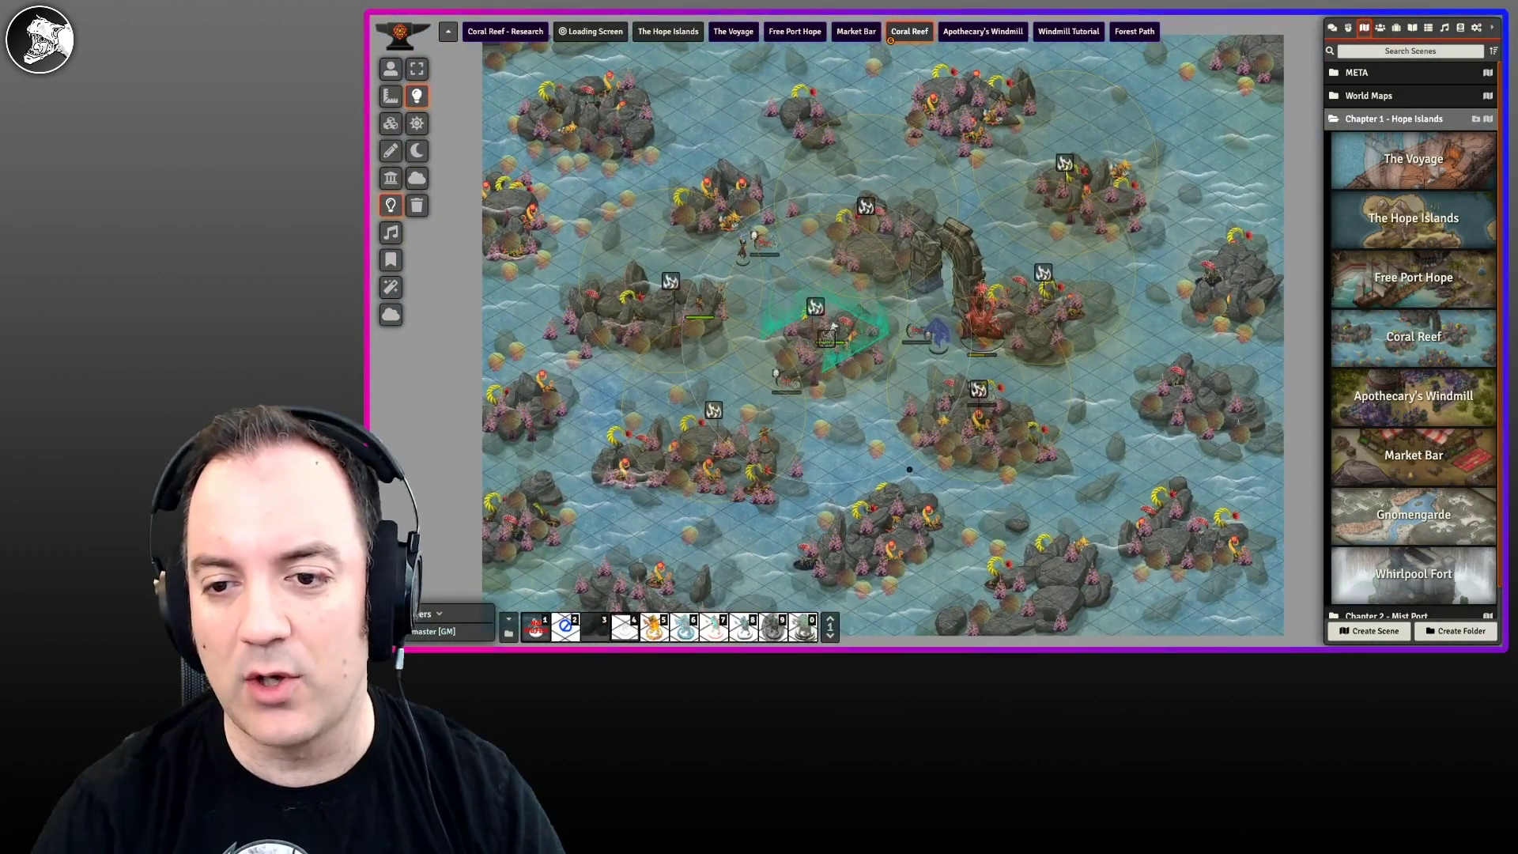
scroll(936, 332, up, 6)
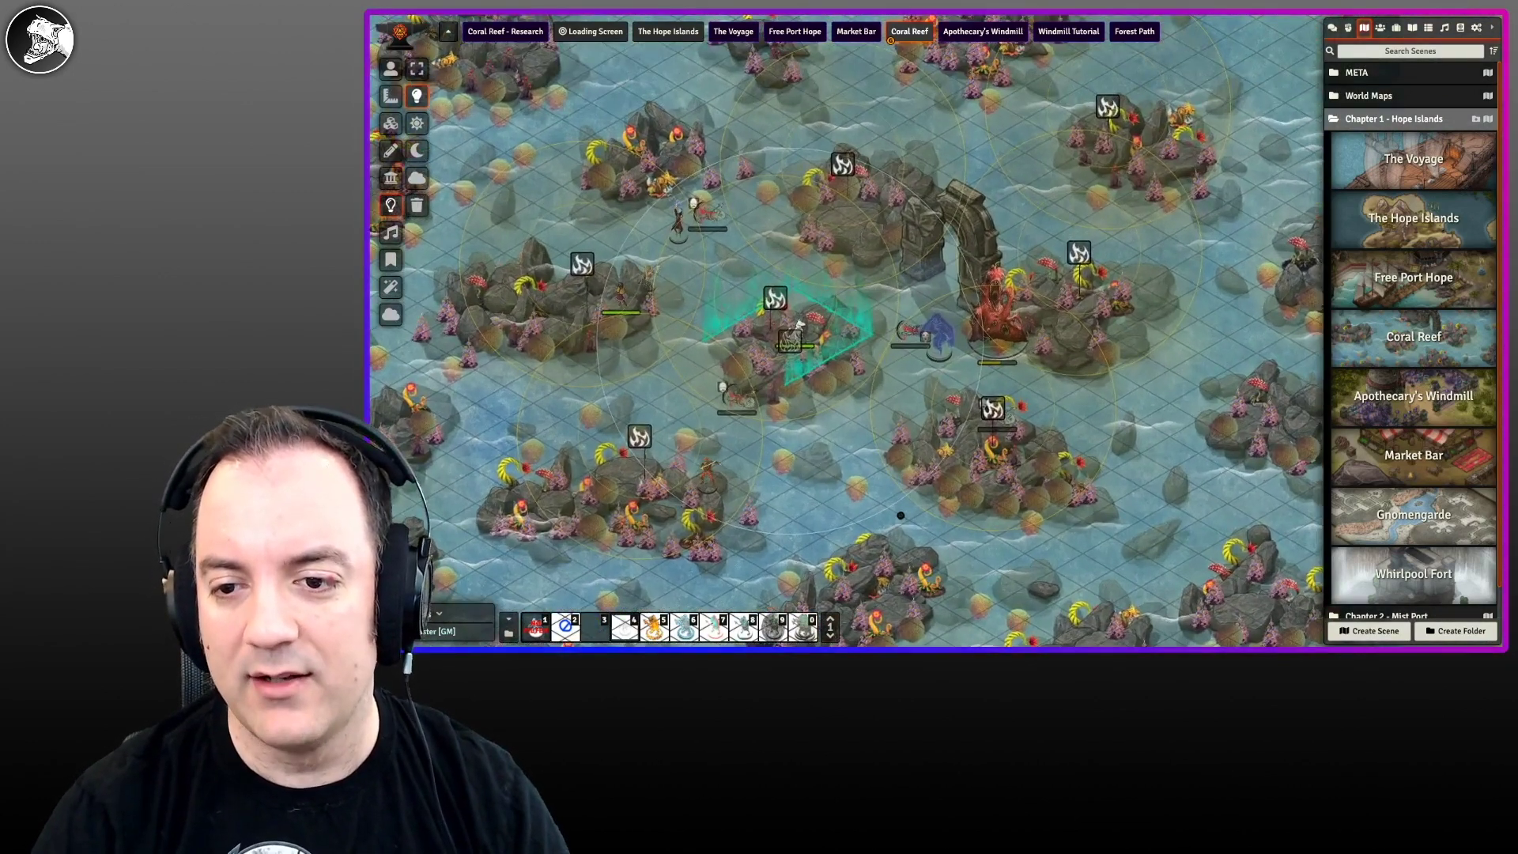
scroll(936, 332, up, 4)
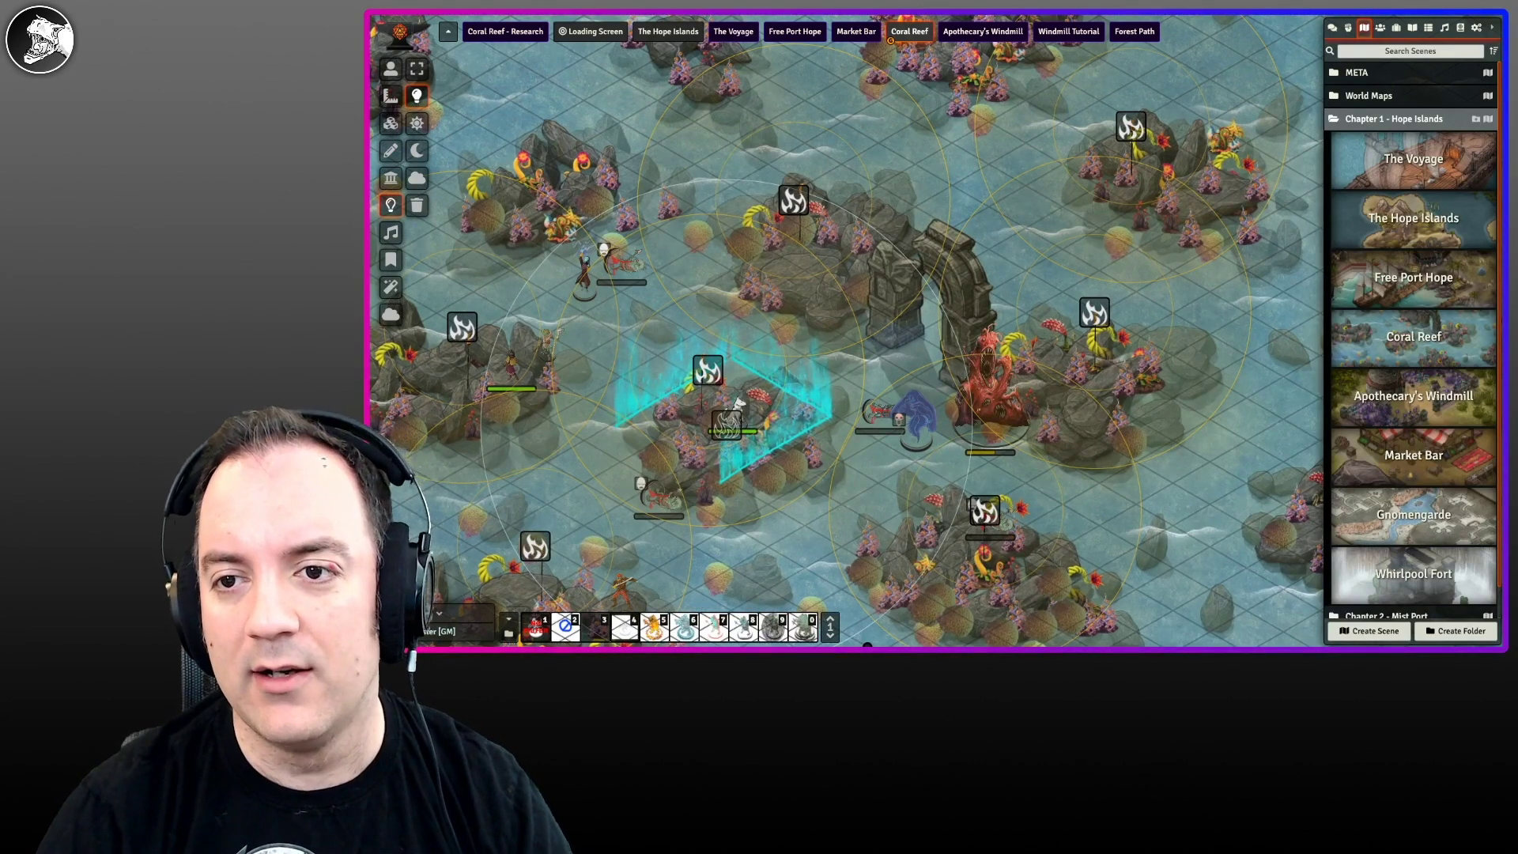
Step: Switch to the Apothecary's Windmill scene and move the Manticore token into the fenced garden
click(983, 31)
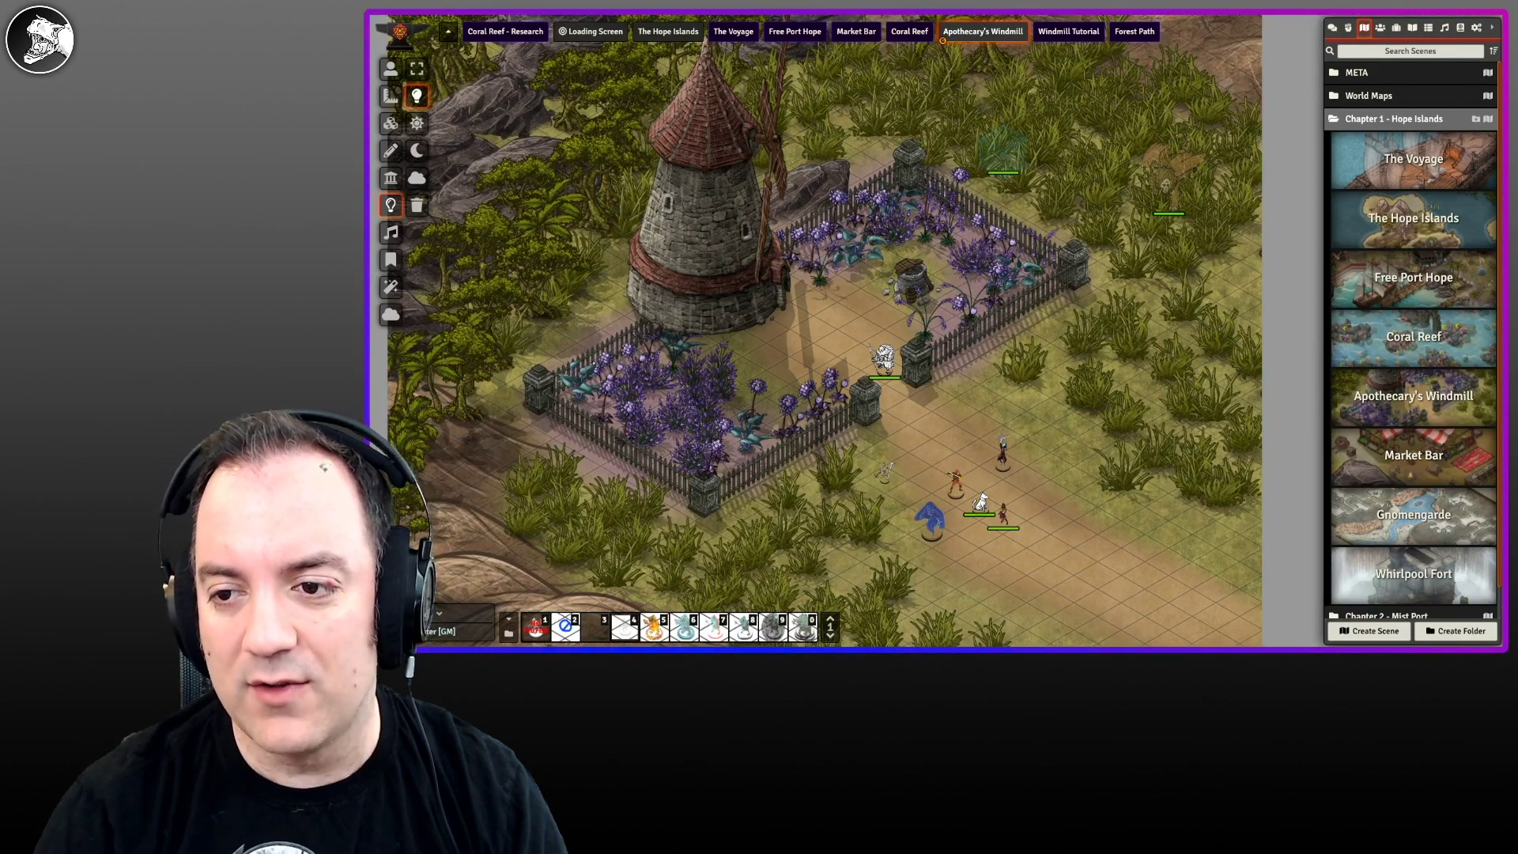
scroll(1044, 272, up, 2)
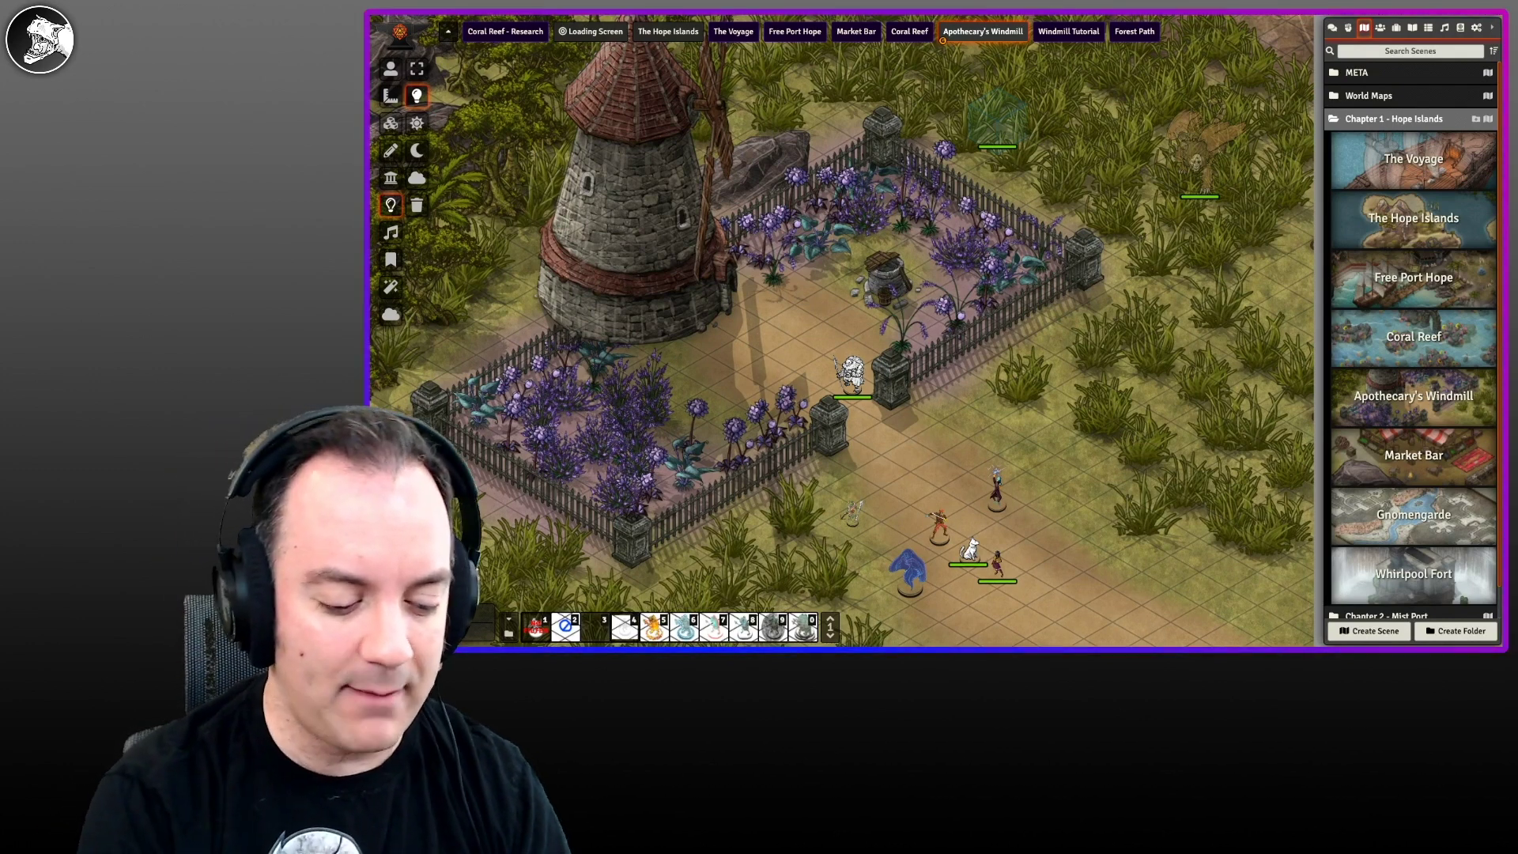
click(390, 68)
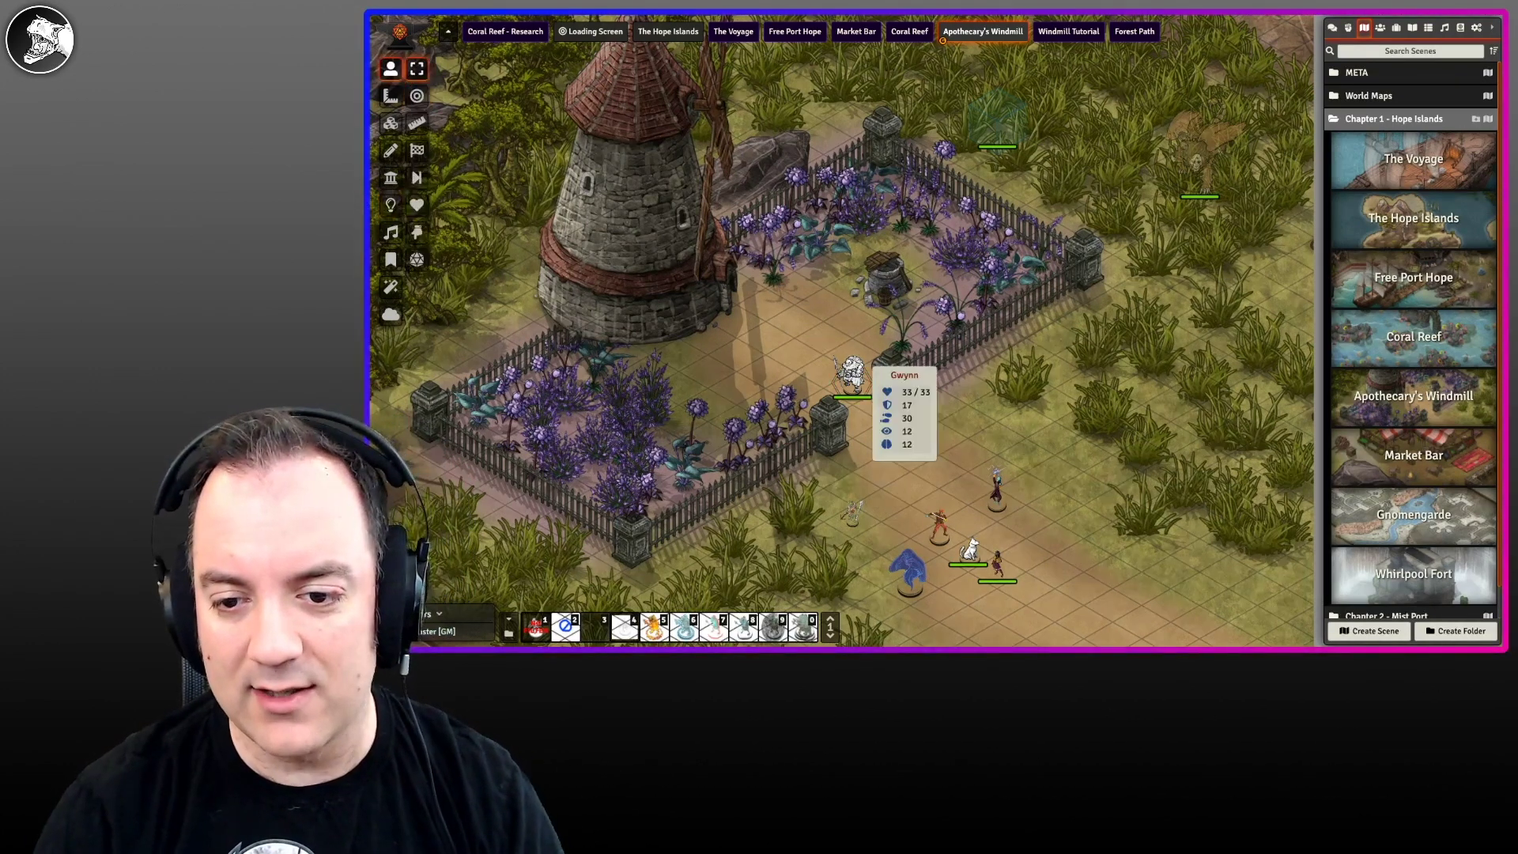
click(1197, 168)
drag(1198, 168, 911, 236)
Step: Reveal the hidden Manticore token, reposition it at the garden well, and move the white character token near the garden's far fence corner
right_click(909, 237)
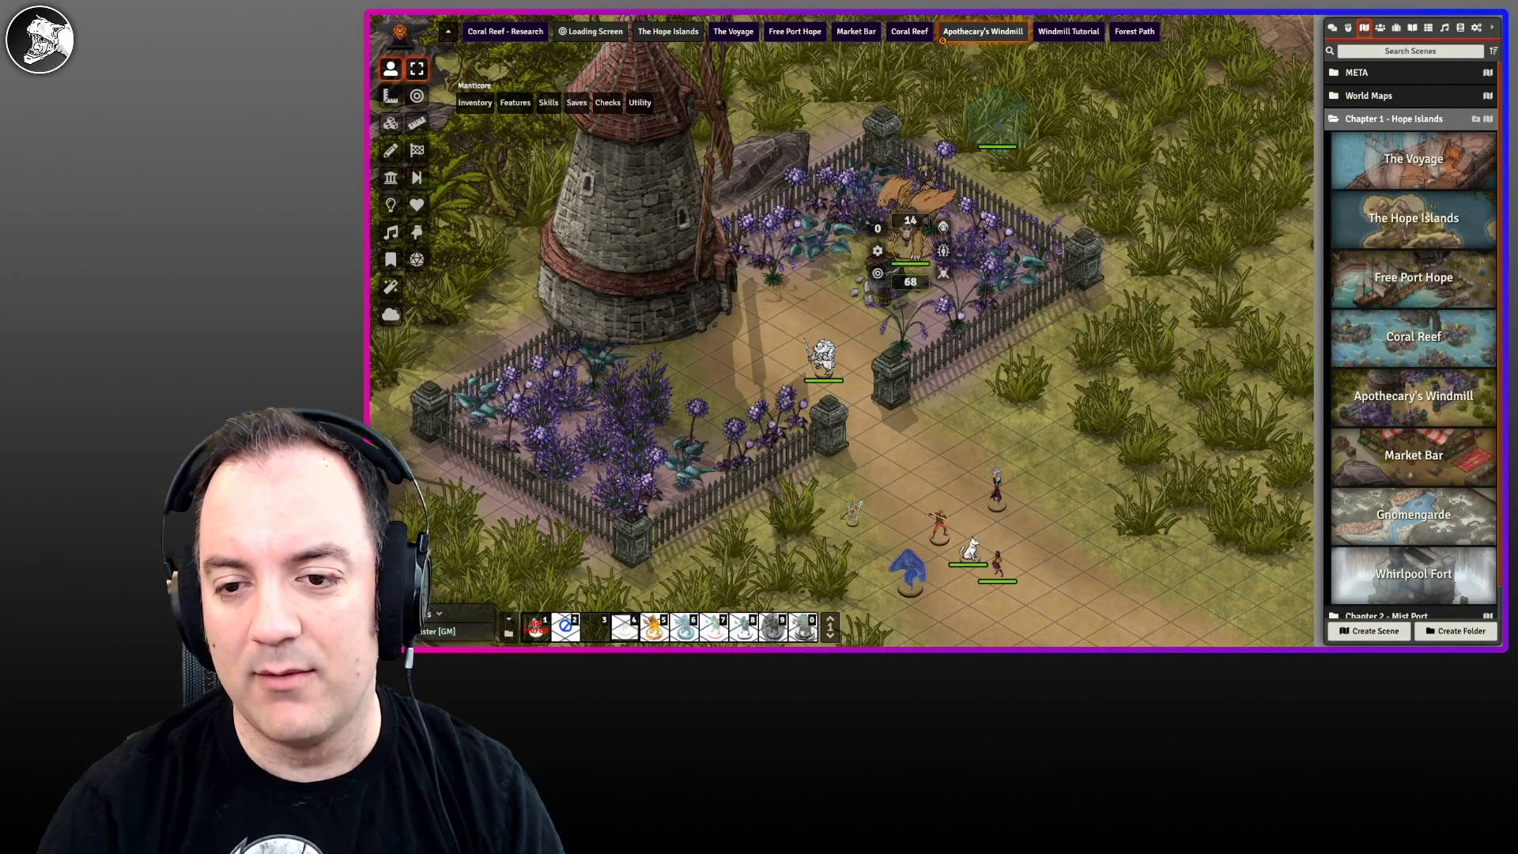
click(969, 257)
drag(909, 240, 882, 257)
drag(824, 362, 1025, 273)
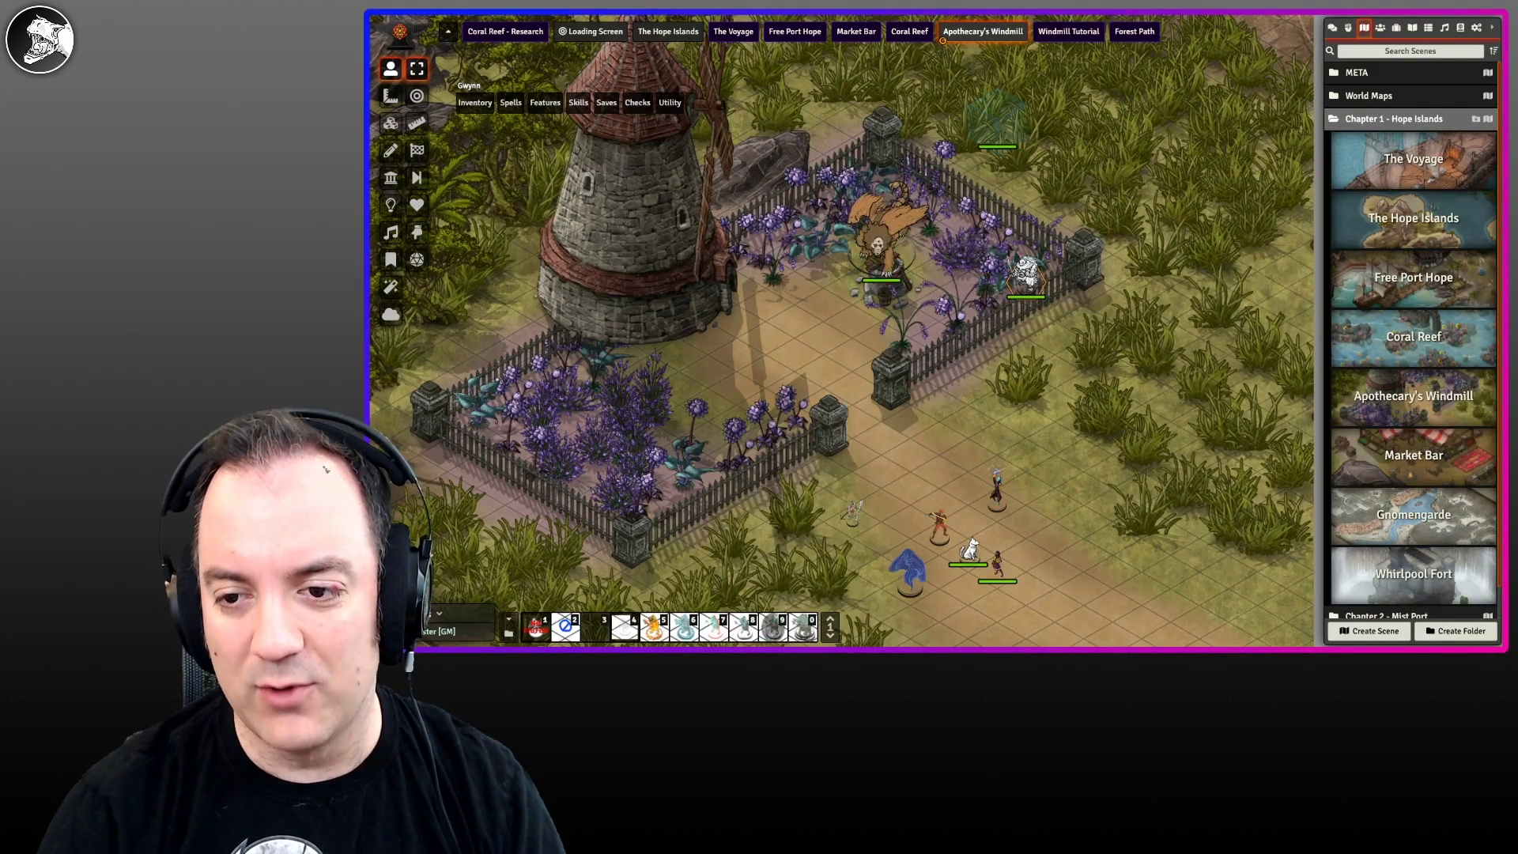
mouse_move(877, 249)
mouse_down()
mouse_move(941, 228)
mouse_move(992, 239)
mouse_move(869, 225)
mouse_move(878, 236)
mouse_up()
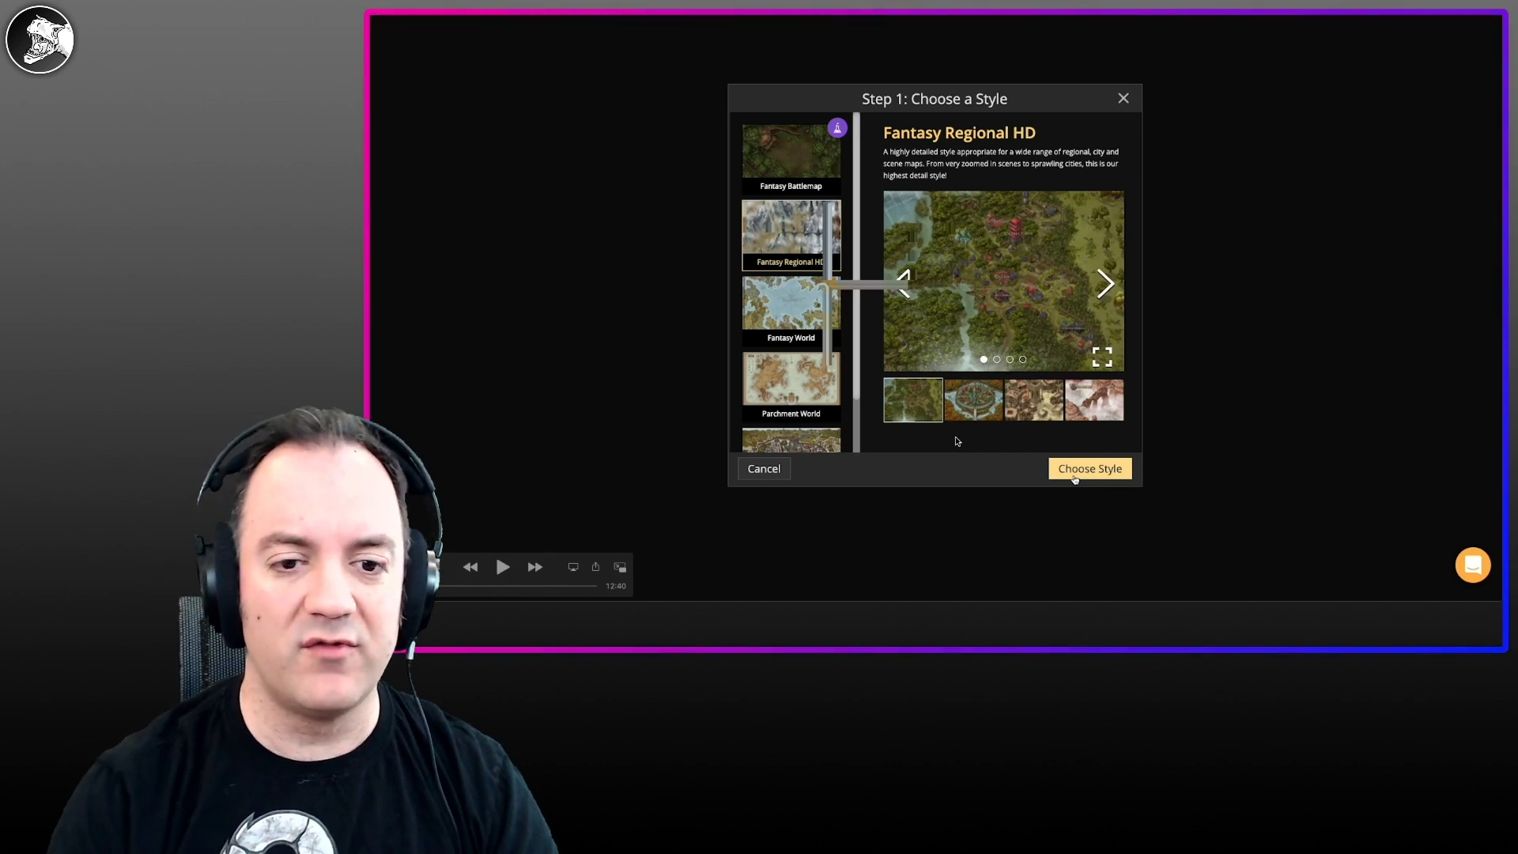
Step: Choose the Fantasy Regional HD style for the new map and cover the whole canvas with land using the Mask tool
click(1089, 469)
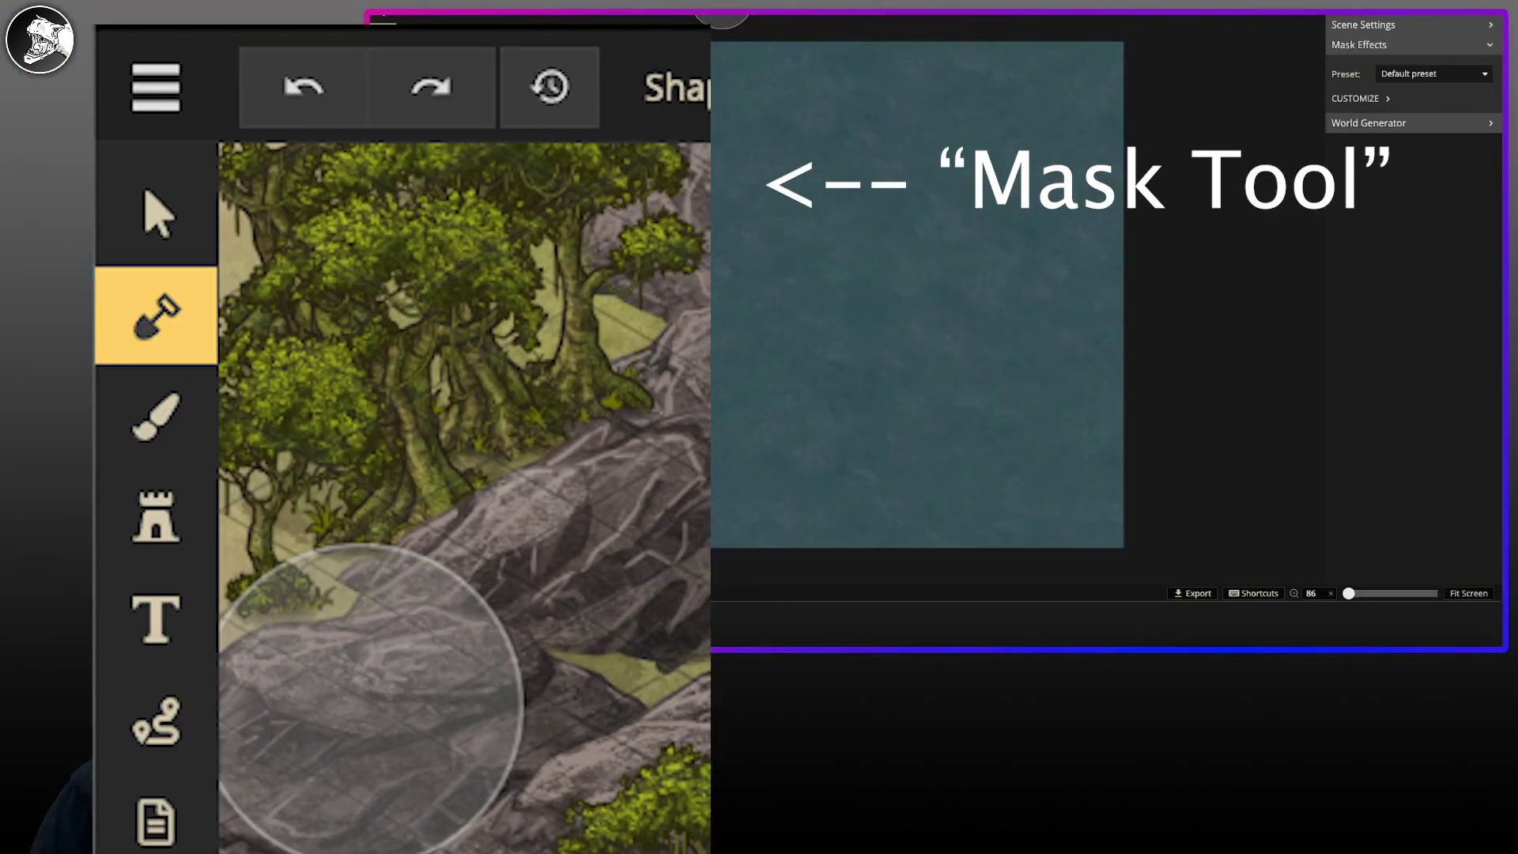
mouse_move(791, 340)
mouse_down()
mouse_move(735, 396)
mouse_move(739, 295)
mouse_move(582, 536)
mouse_move(1094, 501)
mouse_move(403, 397)
mouse_move(538, 325)
mouse_move(447, 338)
mouse_move(581, 229)
mouse_move(637, 118)
mouse_move(884, 68)
mouse_move(874, 127)
mouse_move(1139, 251)
mouse_move(1105, 301)
mouse_move(878, 263)
mouse_up()
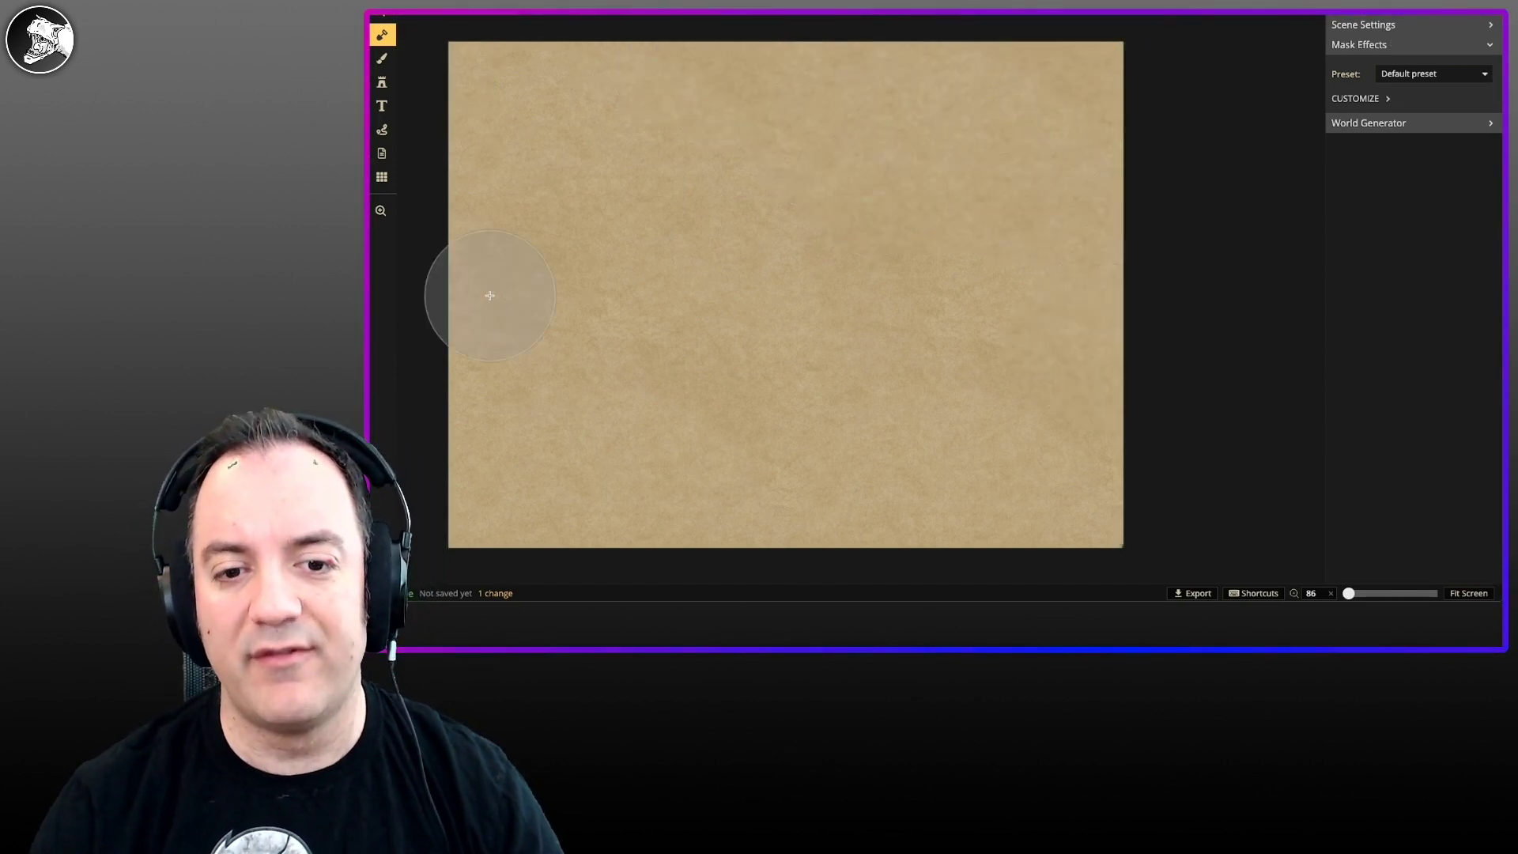
Step: Set the Brush tool to the olive-green ground texture from the Fantasy Regional HD catalog and enlarge the brush
click(382, 57)
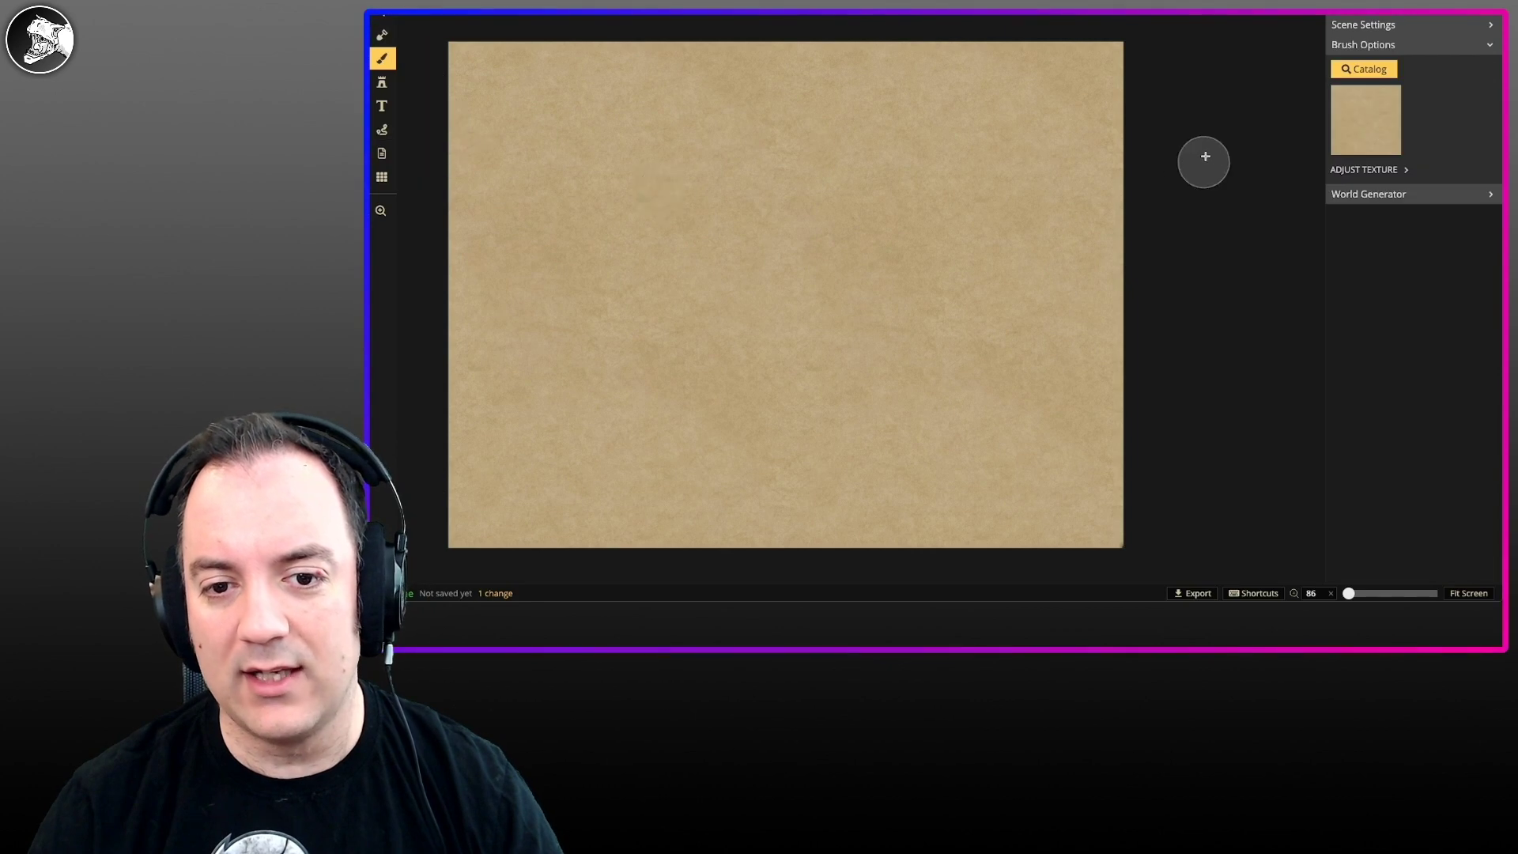
click(1365, 119)
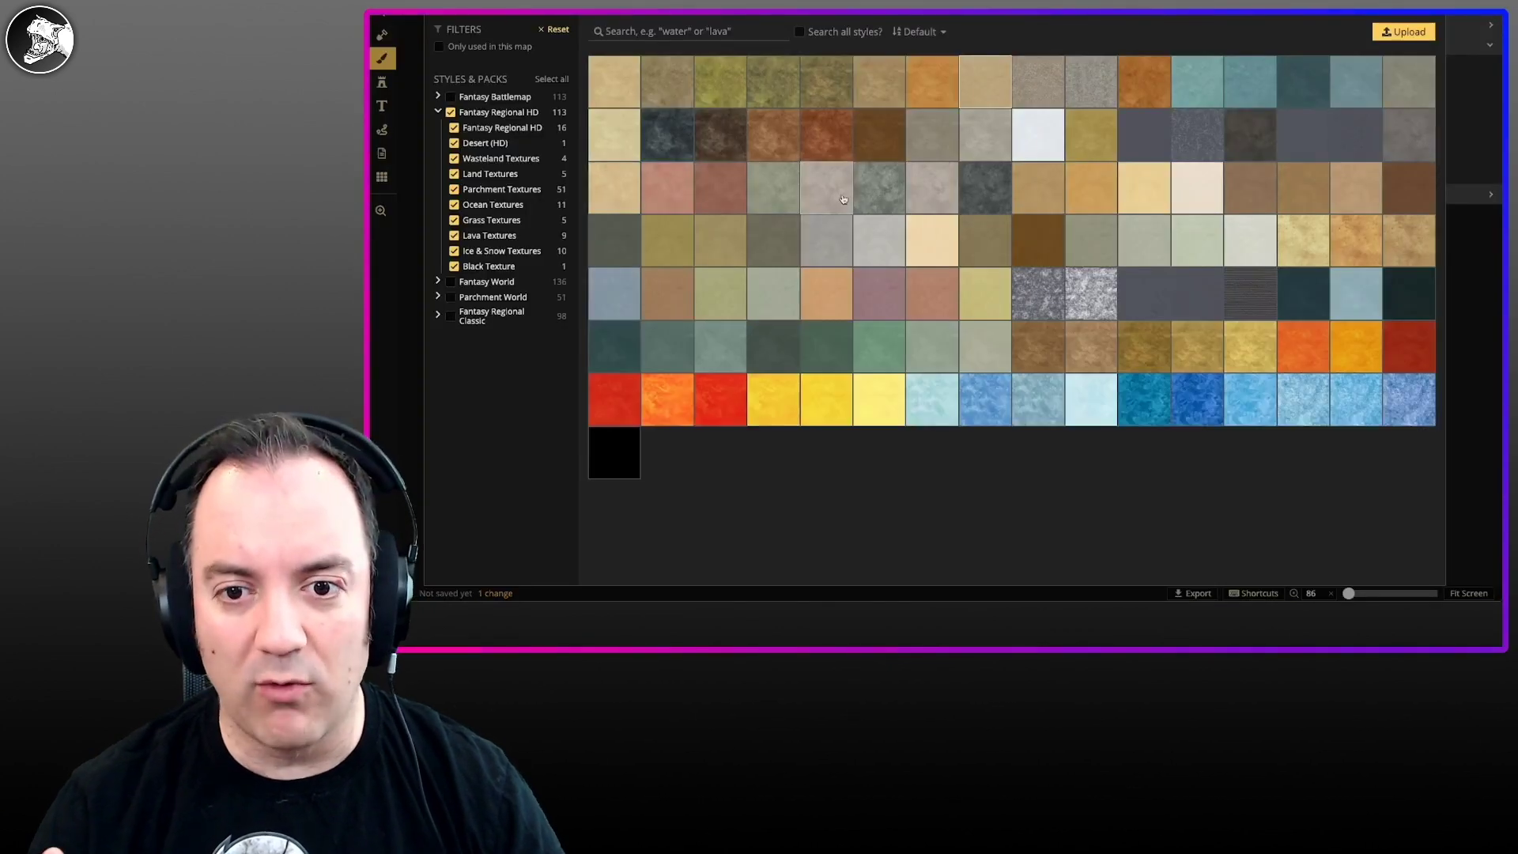
click(720, 83)
scroll(803, 265, up, 5)
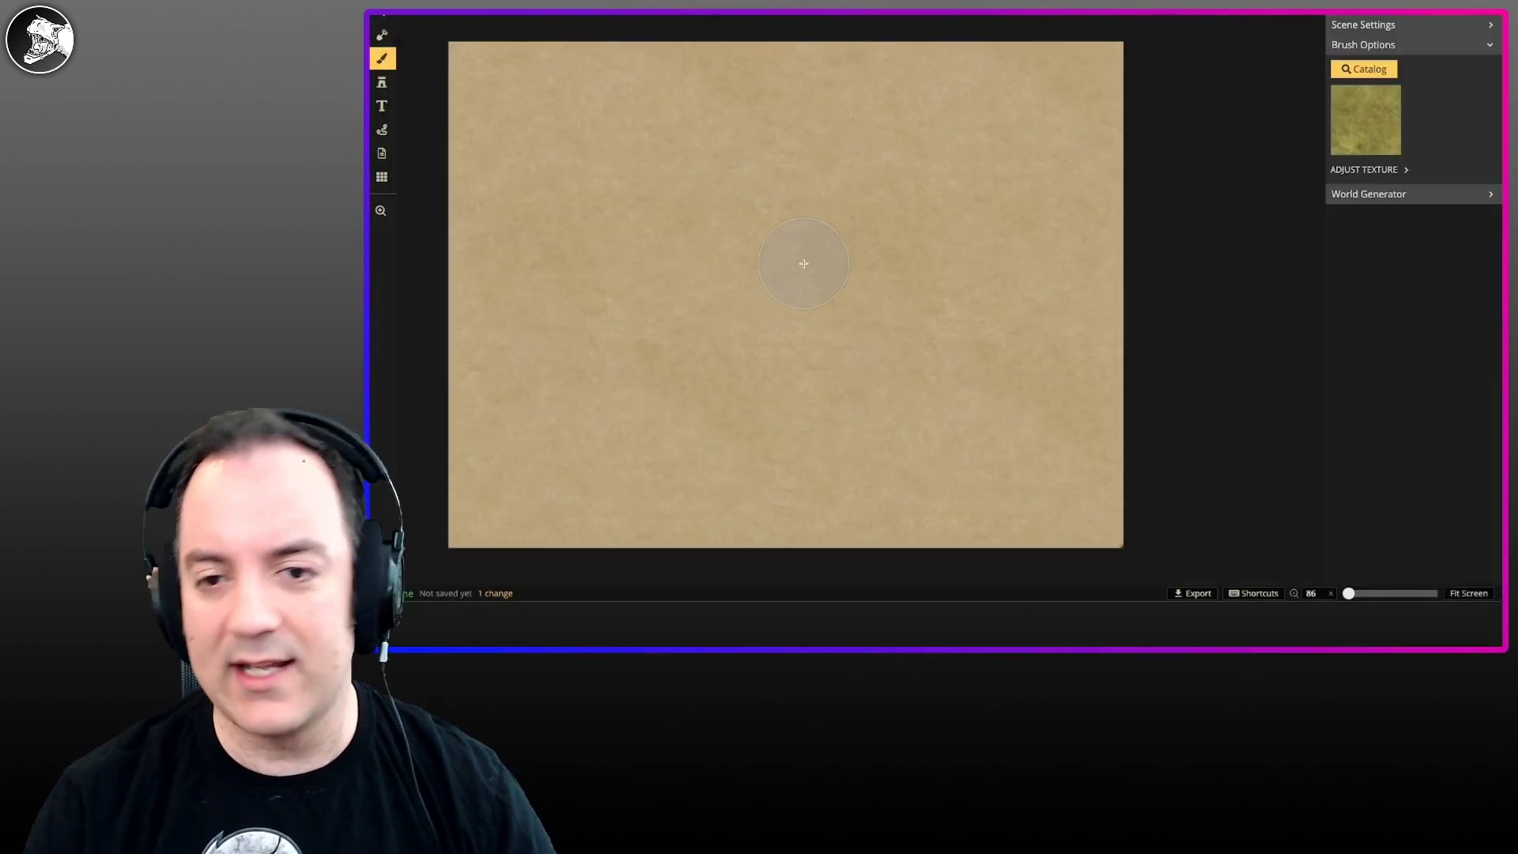
Step: Paint the olive-green ground texture over the whole land area of the map
mouse_move(722, 485)
mouse_down()
mouse_move(467, 451)
mouse_move(495, 367)
mouse_move(624, 421)
mouse_move(452, 136)
mouse_move(1036, 68)
mouse_move(580, 194)
mouse_move(1057, 390)
mouse_move(932, 254)
mouse_move(746, 450)
mouse_move(734, 325)
mouse_move(854, 376)
mouse_move(1136, 105)
mouse_move(1091, 129)
mouse_move(1036, 451)
mouse_move(633, 84)
mouse_move(522, 88)
mouse_move(1236, 60)
mouse_move(669, 156)
mouse_move(822, 379)
mouse_up()
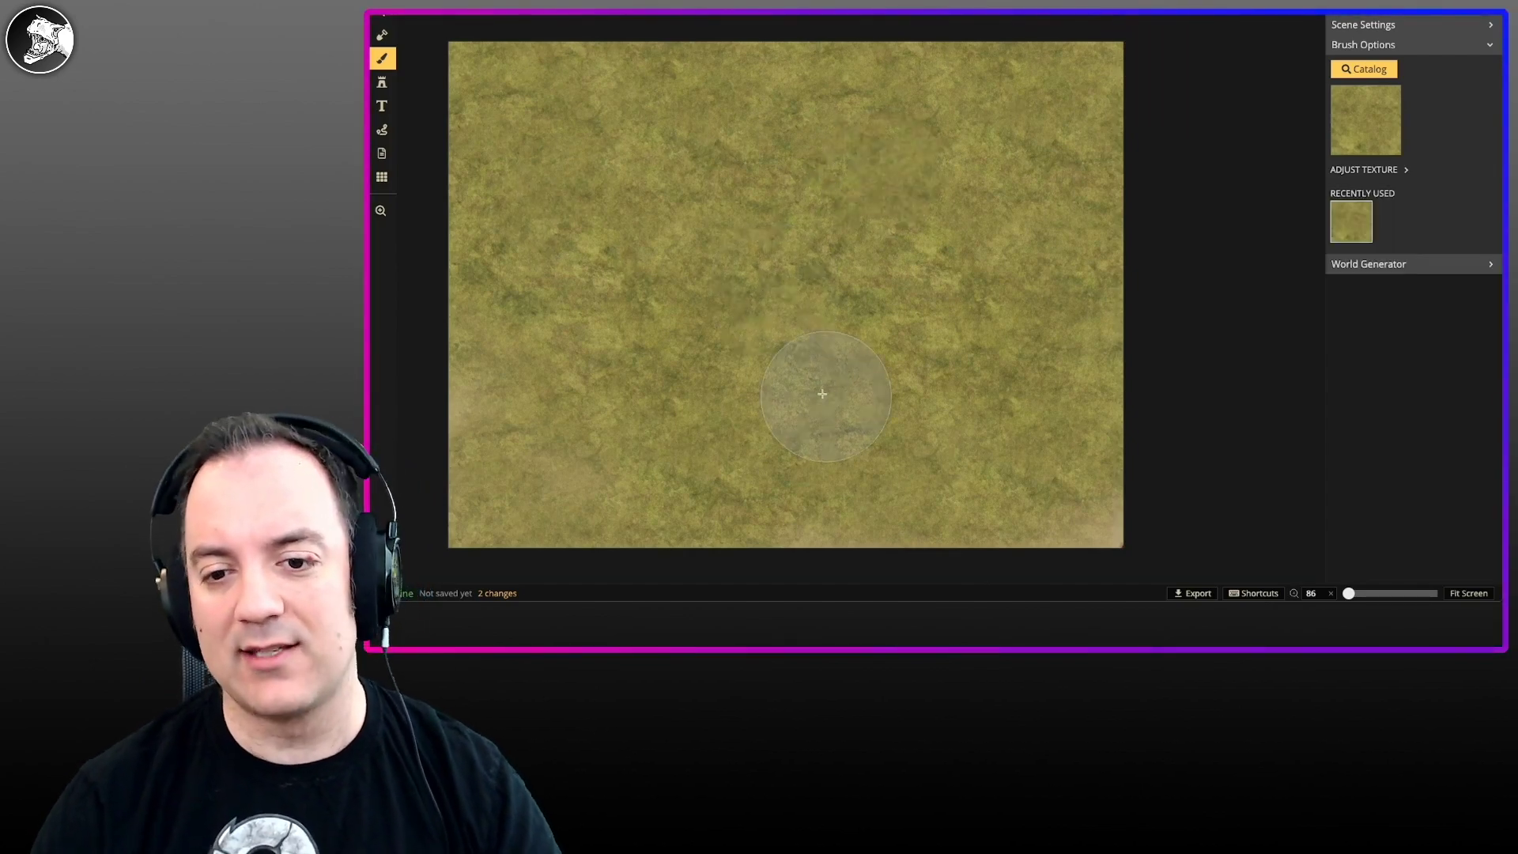
Step: Find the Windmill 2 stamp in the catalog, enlarge it to about half the map's height, and place it left of centre in the map's upper half
key(s)
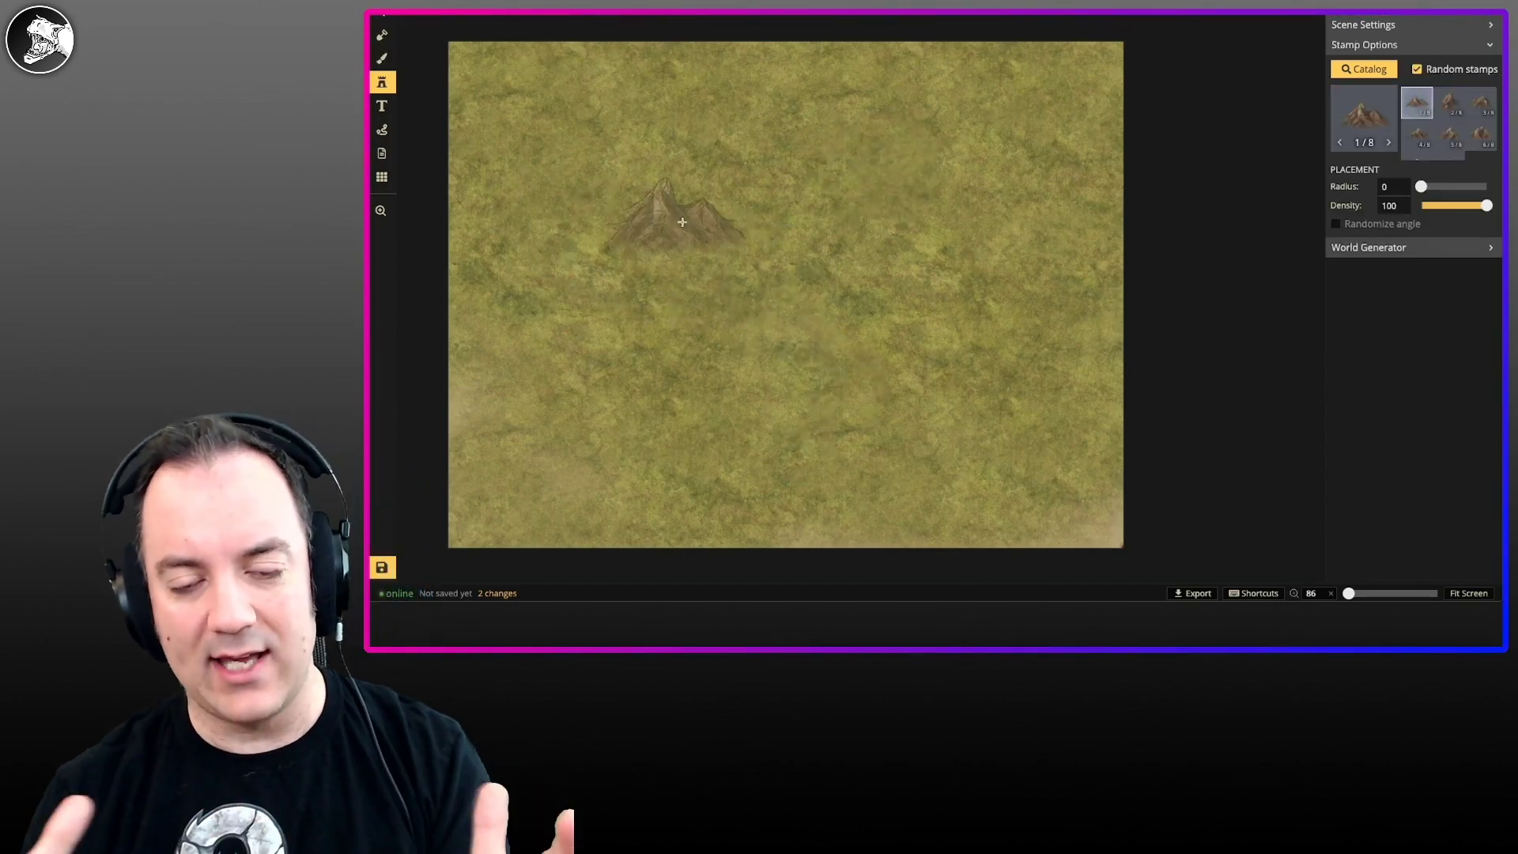
click(1378, 112)
text(wind)
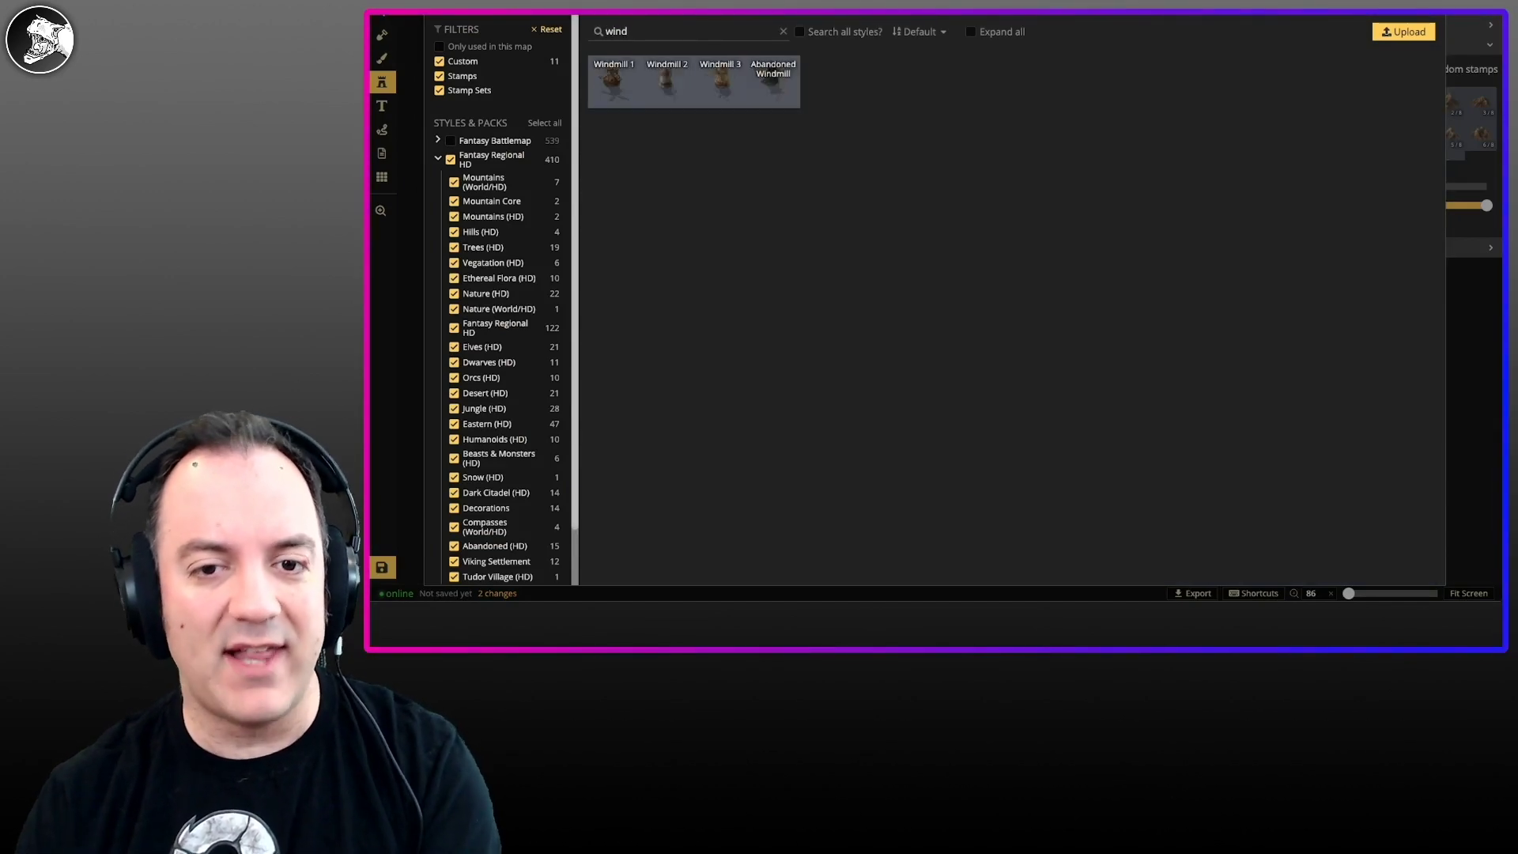
click(667, 79)
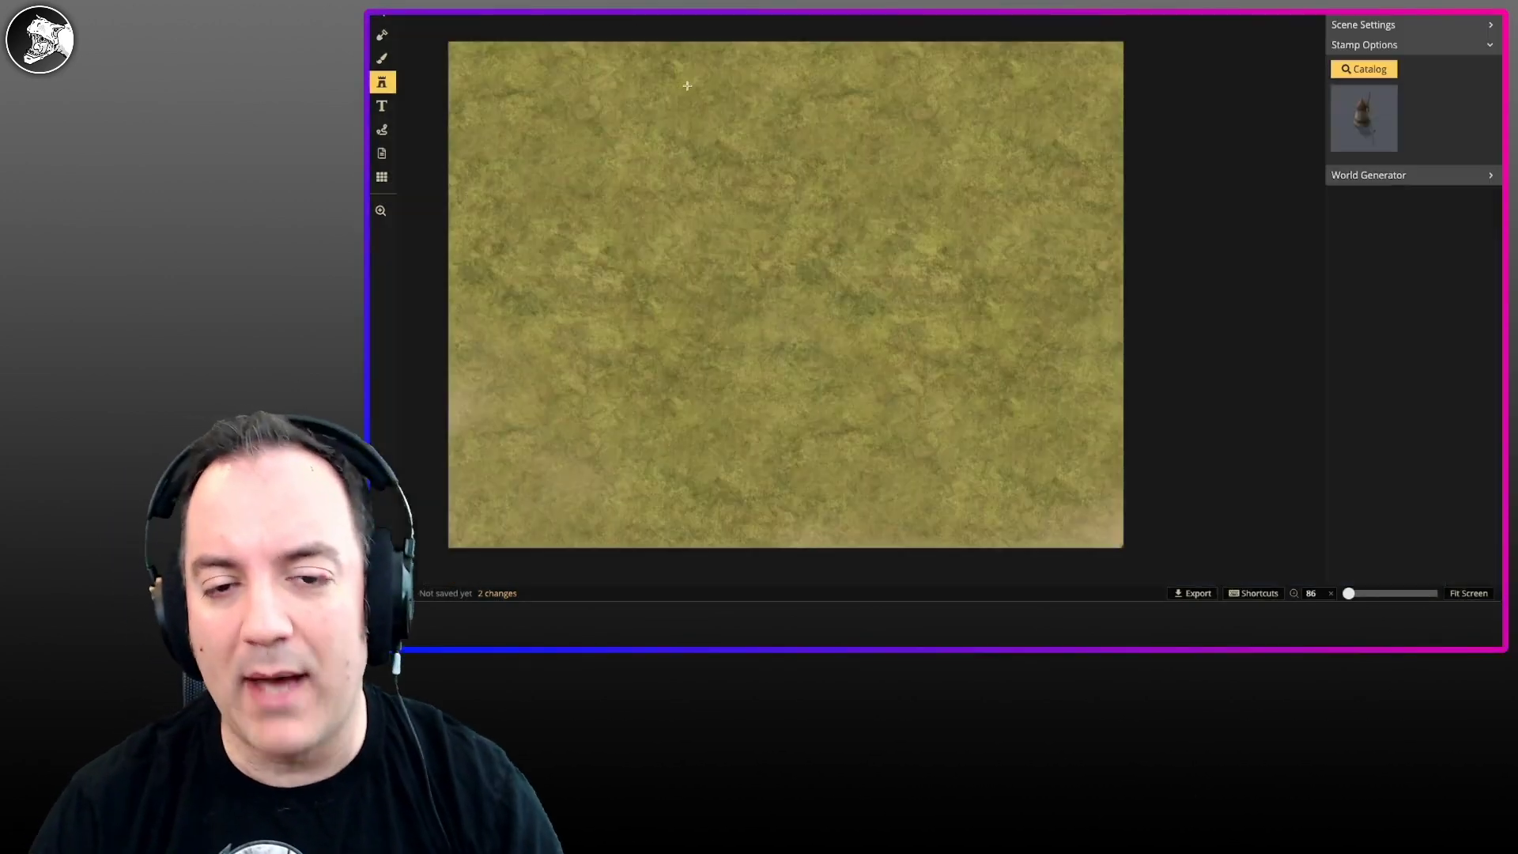
scroll(696, 193, up, 10)
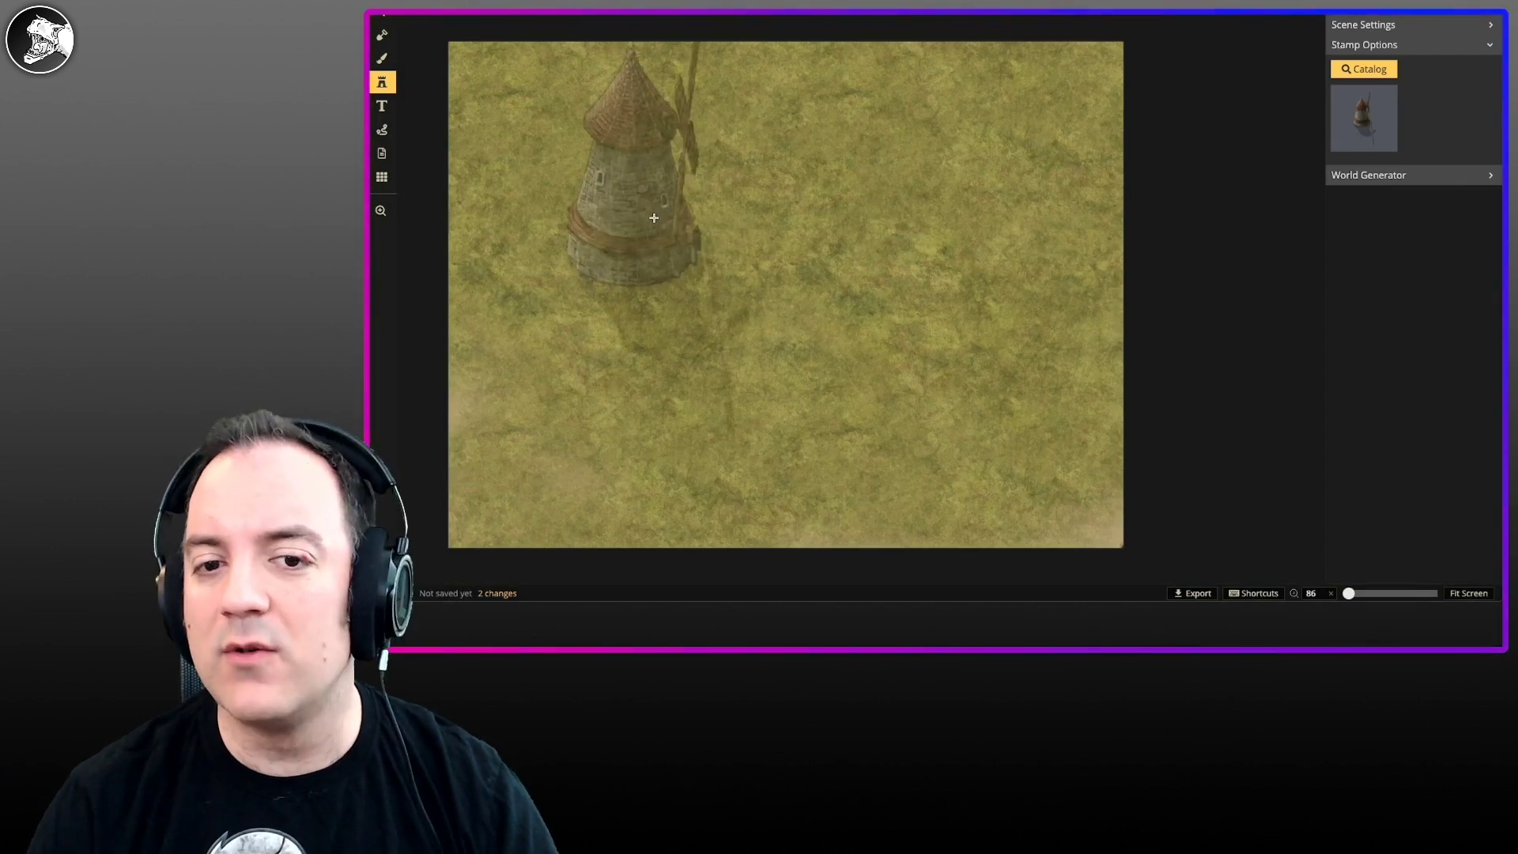
scroll(672, 233, down, 1)
scroll(668, 243, up, 2)
scroll(666, 242, down, 3)
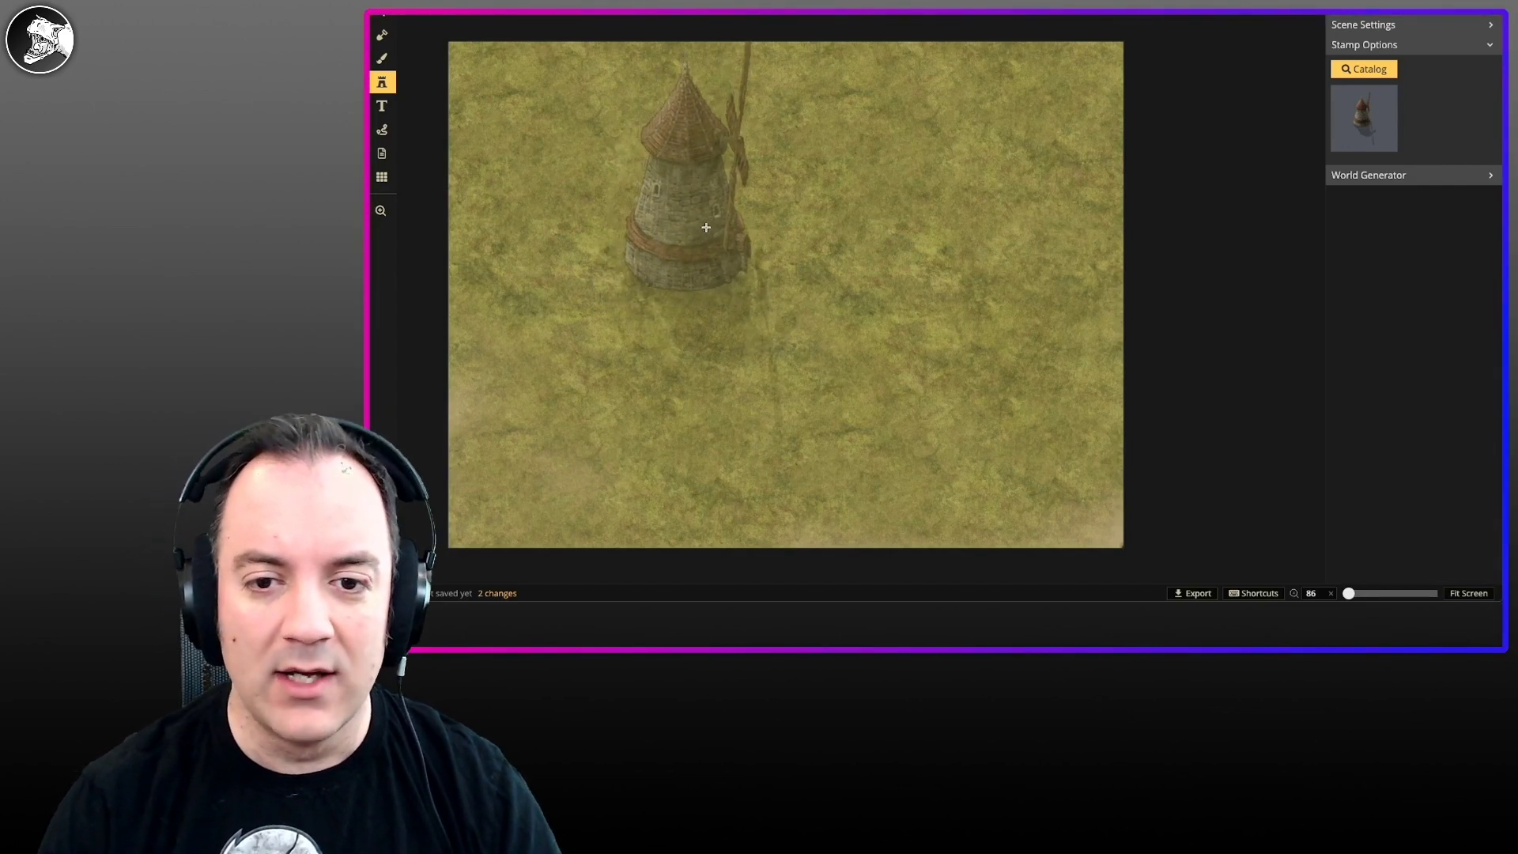
click(706, 227)
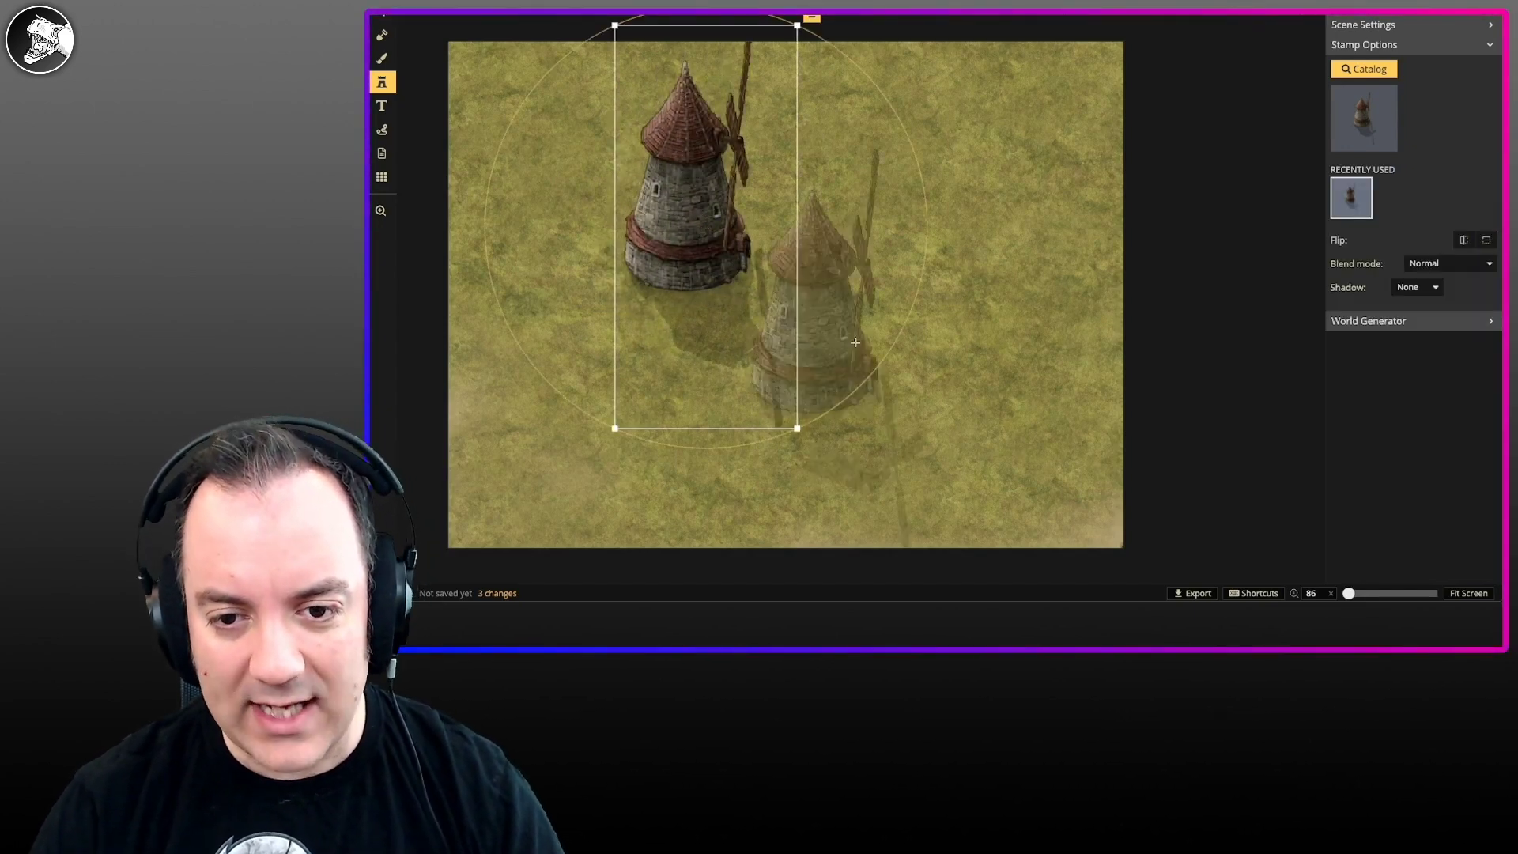
Step: Paint a sandy dirt path from the windmill's base to the map's lower-right corner with the light parchment-coloured texture
key(b)
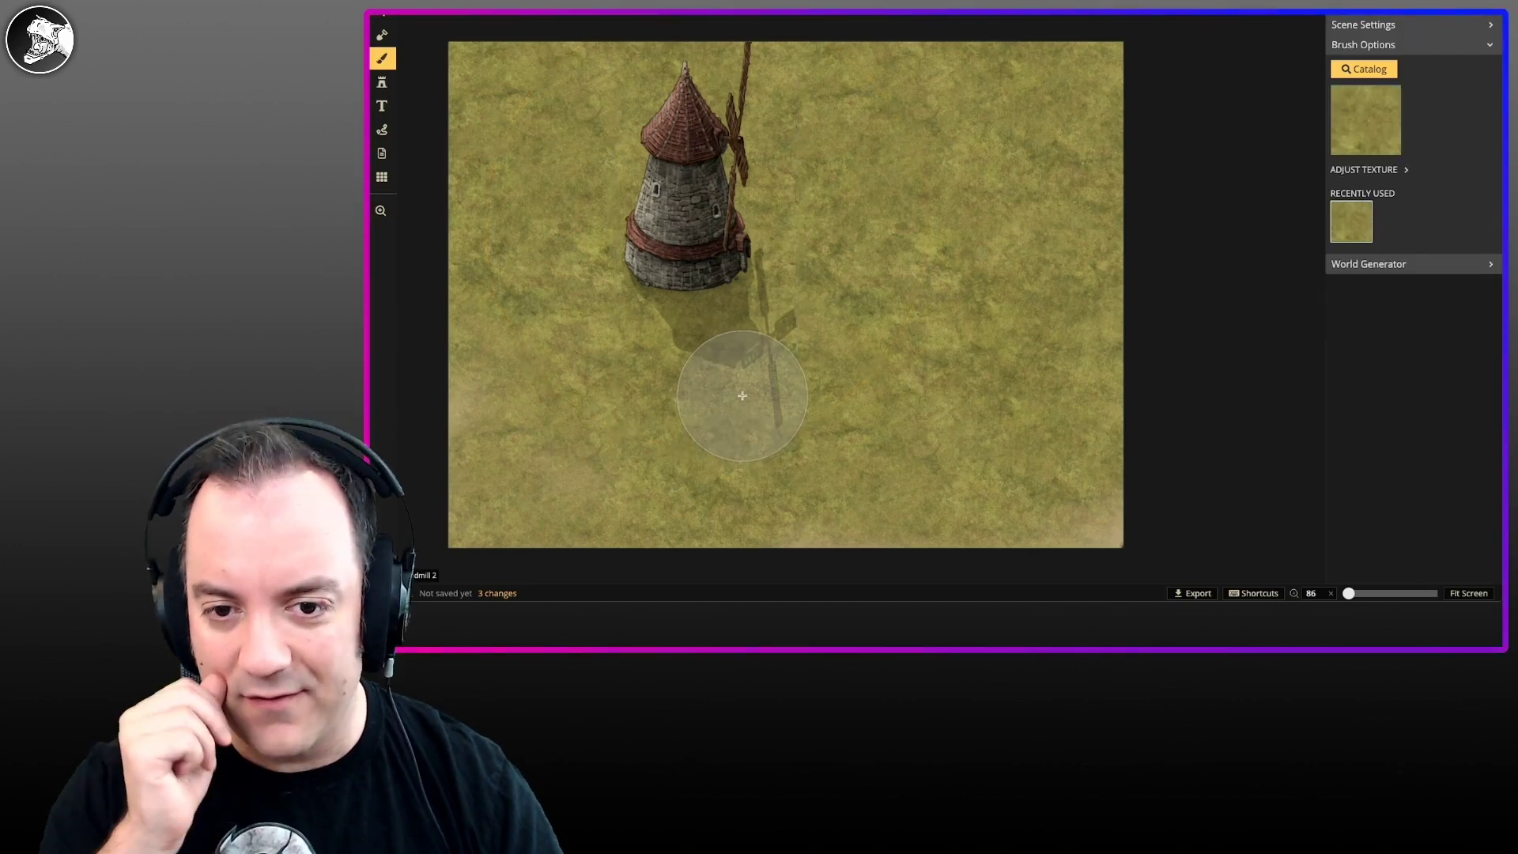
click(1365, 118)
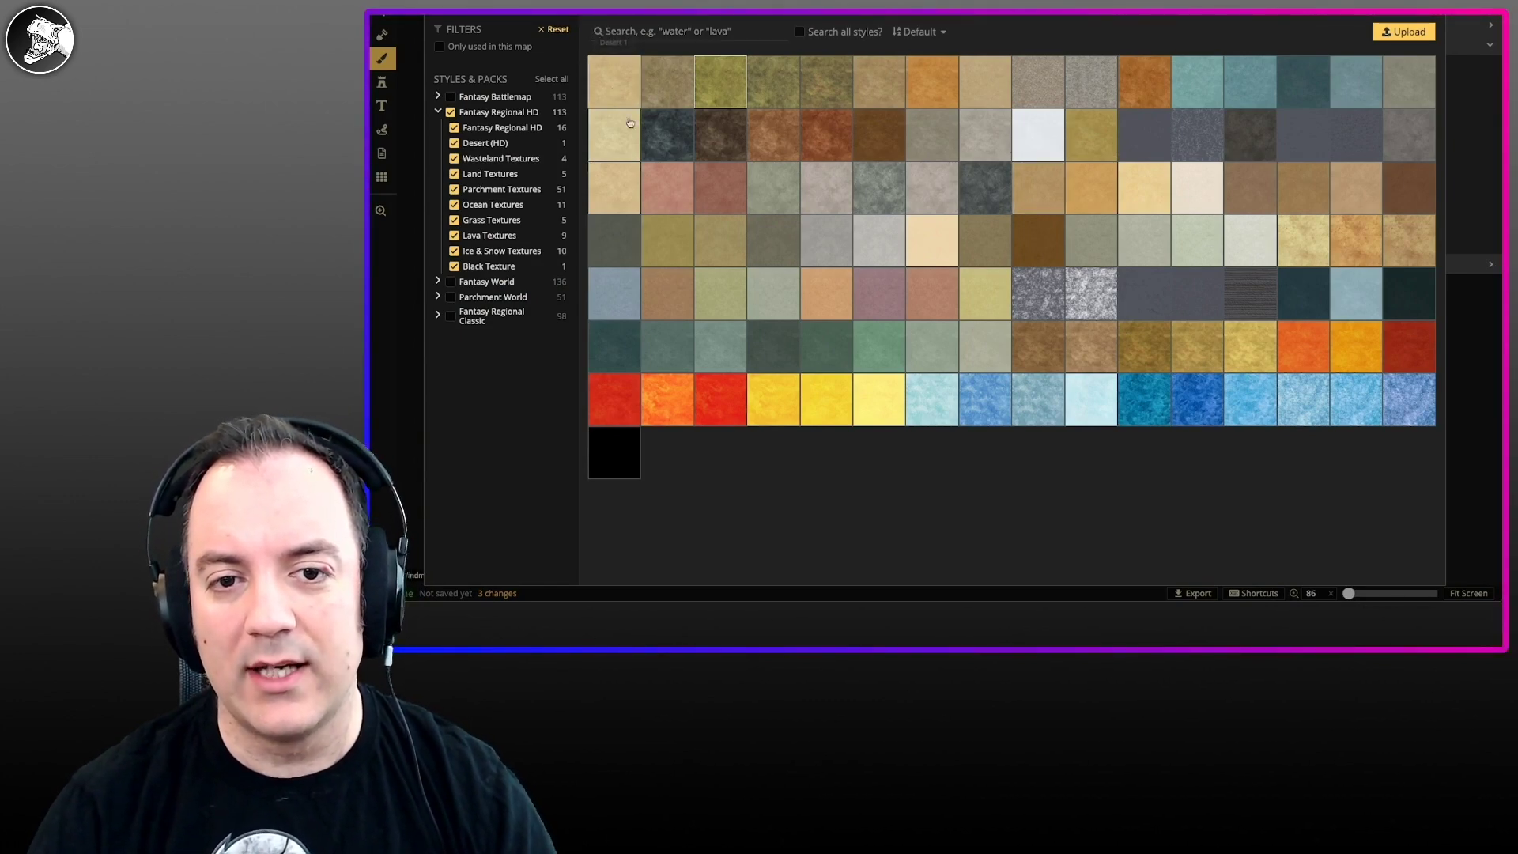
click(614, 92)
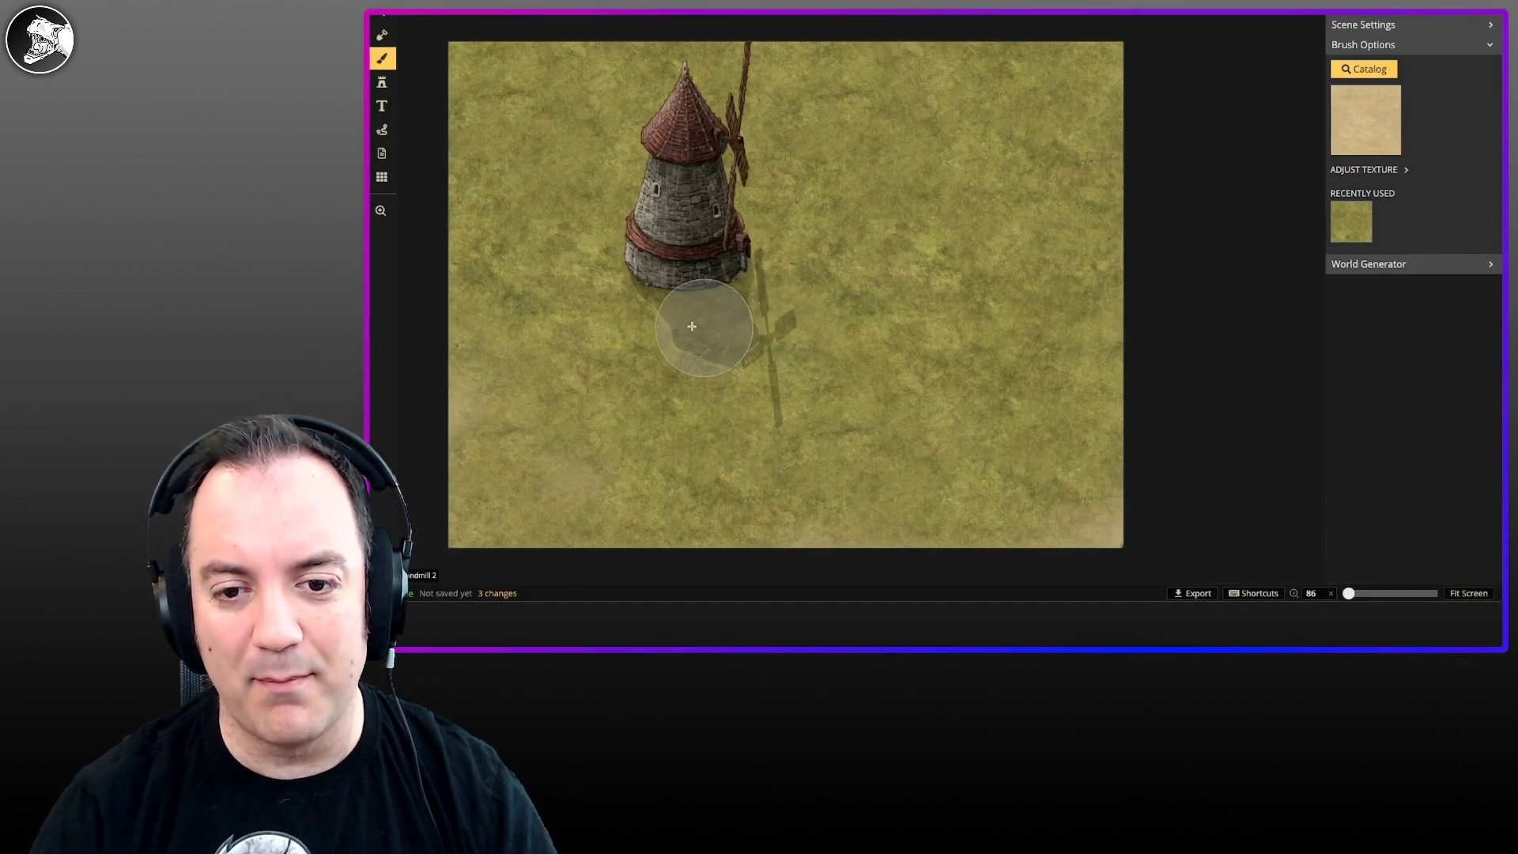
mouse_move(764, 280)
mouse_down()
mouse_move(771, 312)
mouse_move(760, 288)
mouse_move(880, 424)
mouse_move(847, 400)
mouse_move(1003, 505)
mouse_move(1098, 542)
mouse_up()
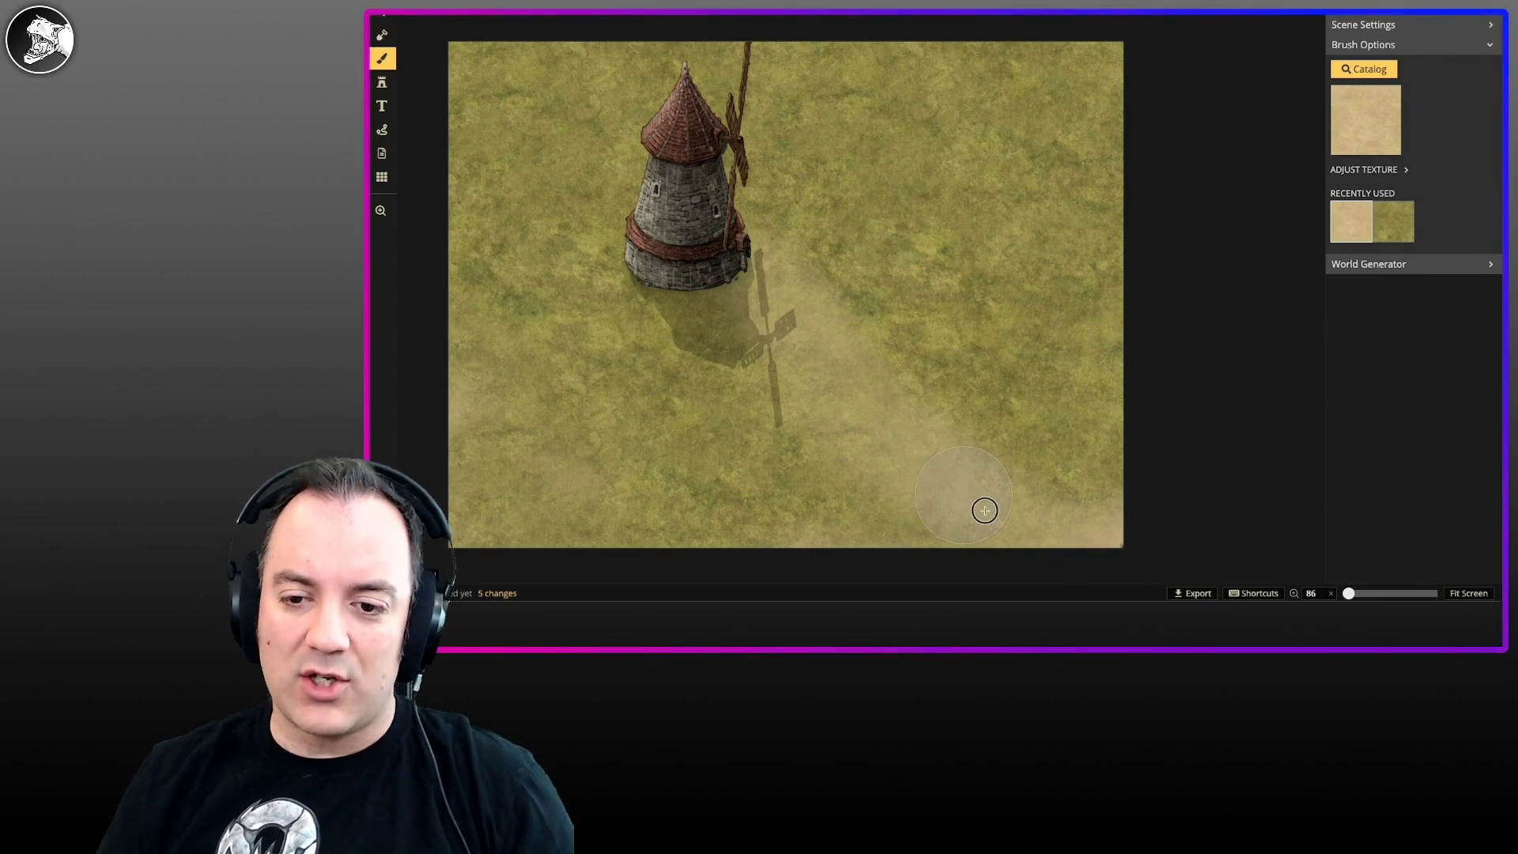
mouse_move(722, 237)
mouse_down()
mouse_move(830, 322)
mouse_move(958, 480)
mouse_move(1091, 522)
mouse_move(757, 283)
mouse_move(988, 476)
mouse_move(736, 261)
mouse_move(704, 253)
mouse_move(945, 473)
mouse_move(1096, 542)
mouse_move(739, 316)
mouse_move(759, 301)
mouse_move(874, 316)
mouse_up()
Step: Search the stamp catalog for gate, wall and grave stamps, and choose the Graveyard Fence set
key(s)
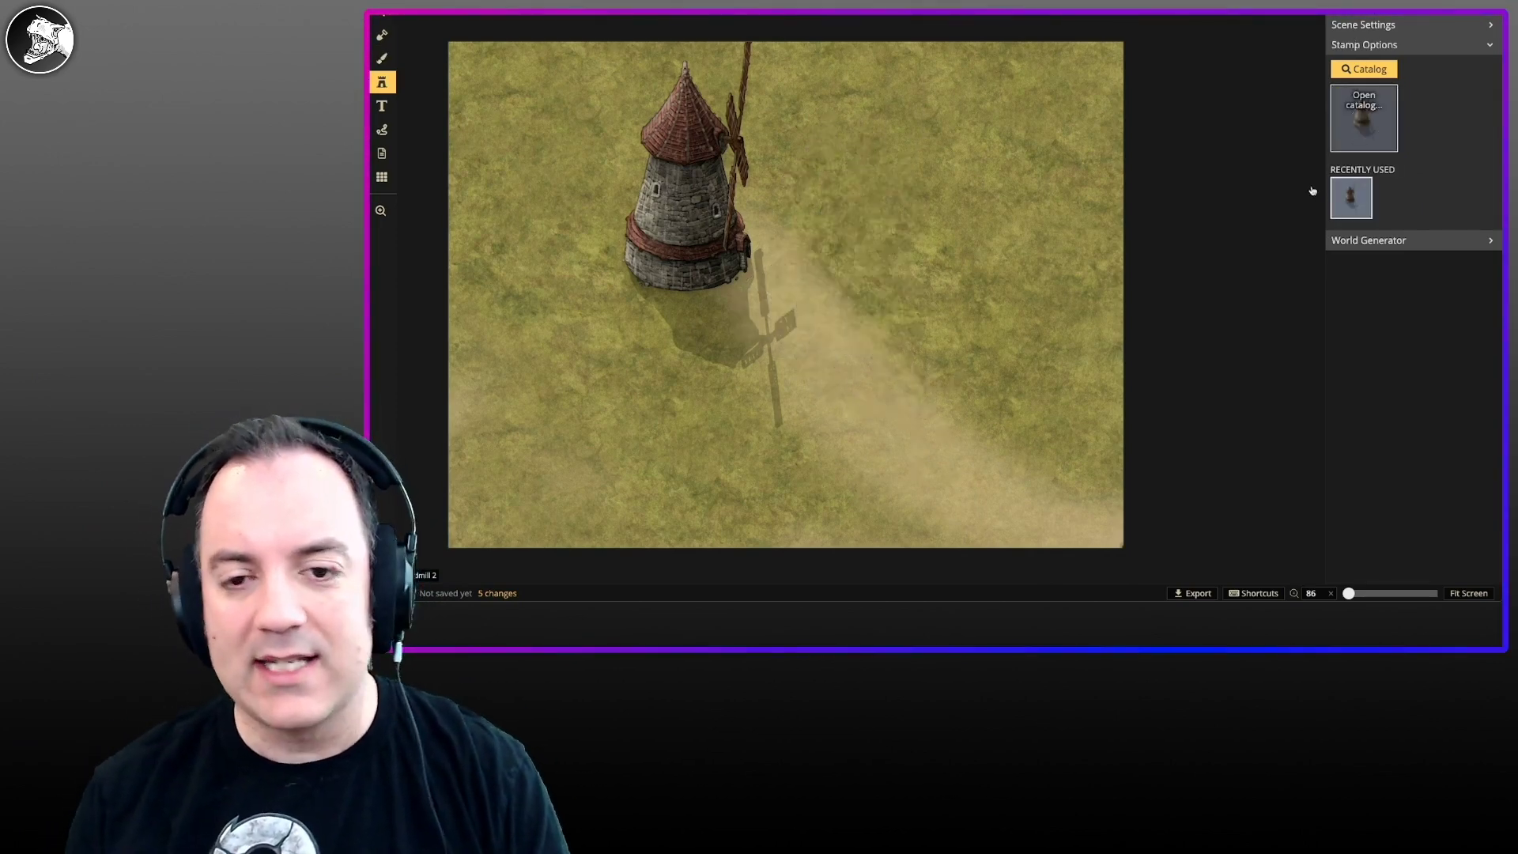
click(1364, 119)
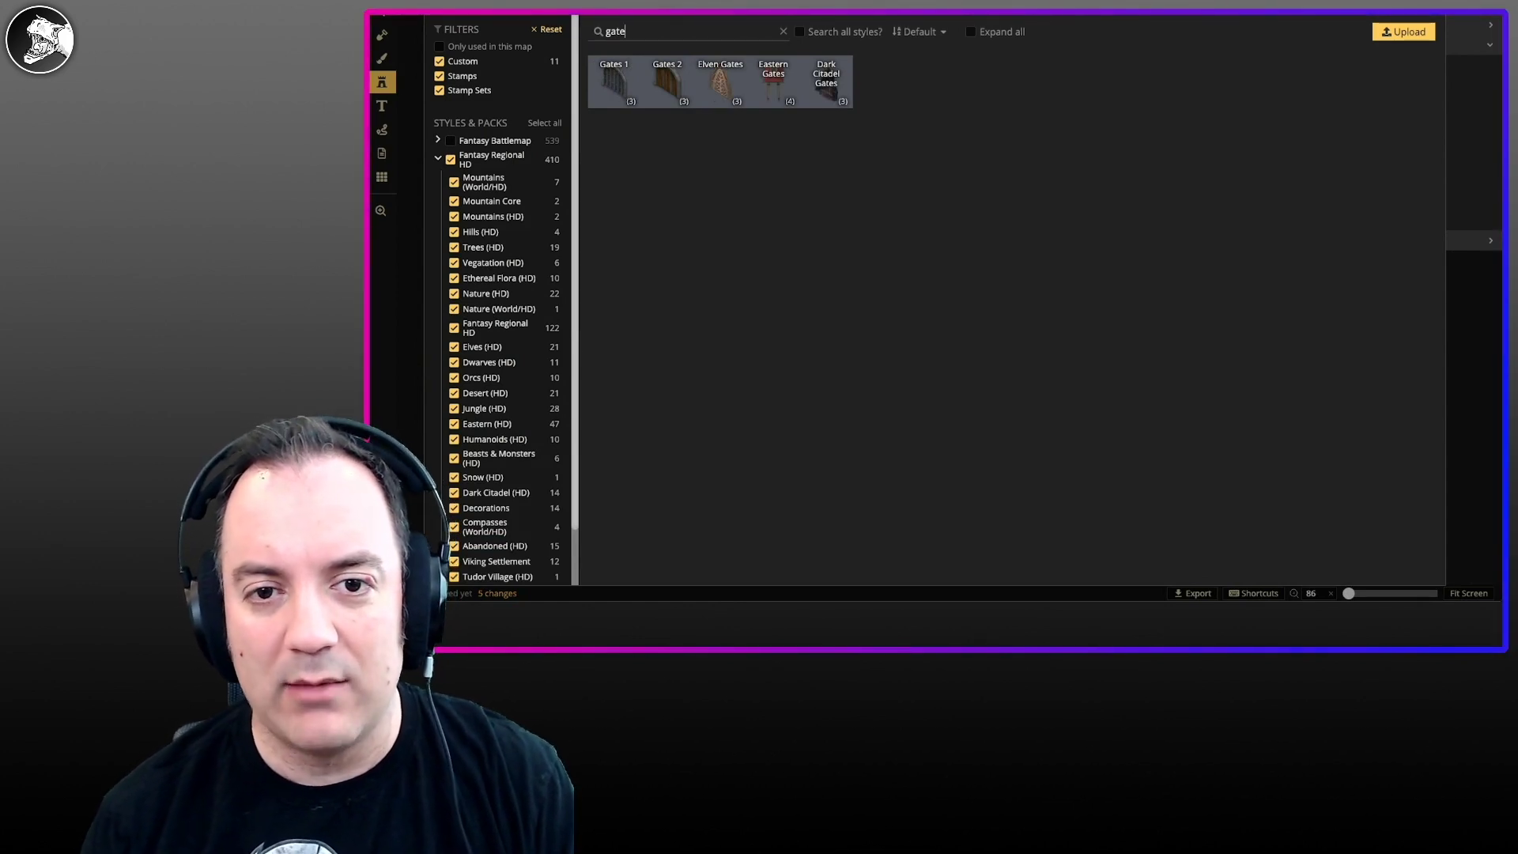
key(ctrl+a)
text(wall)
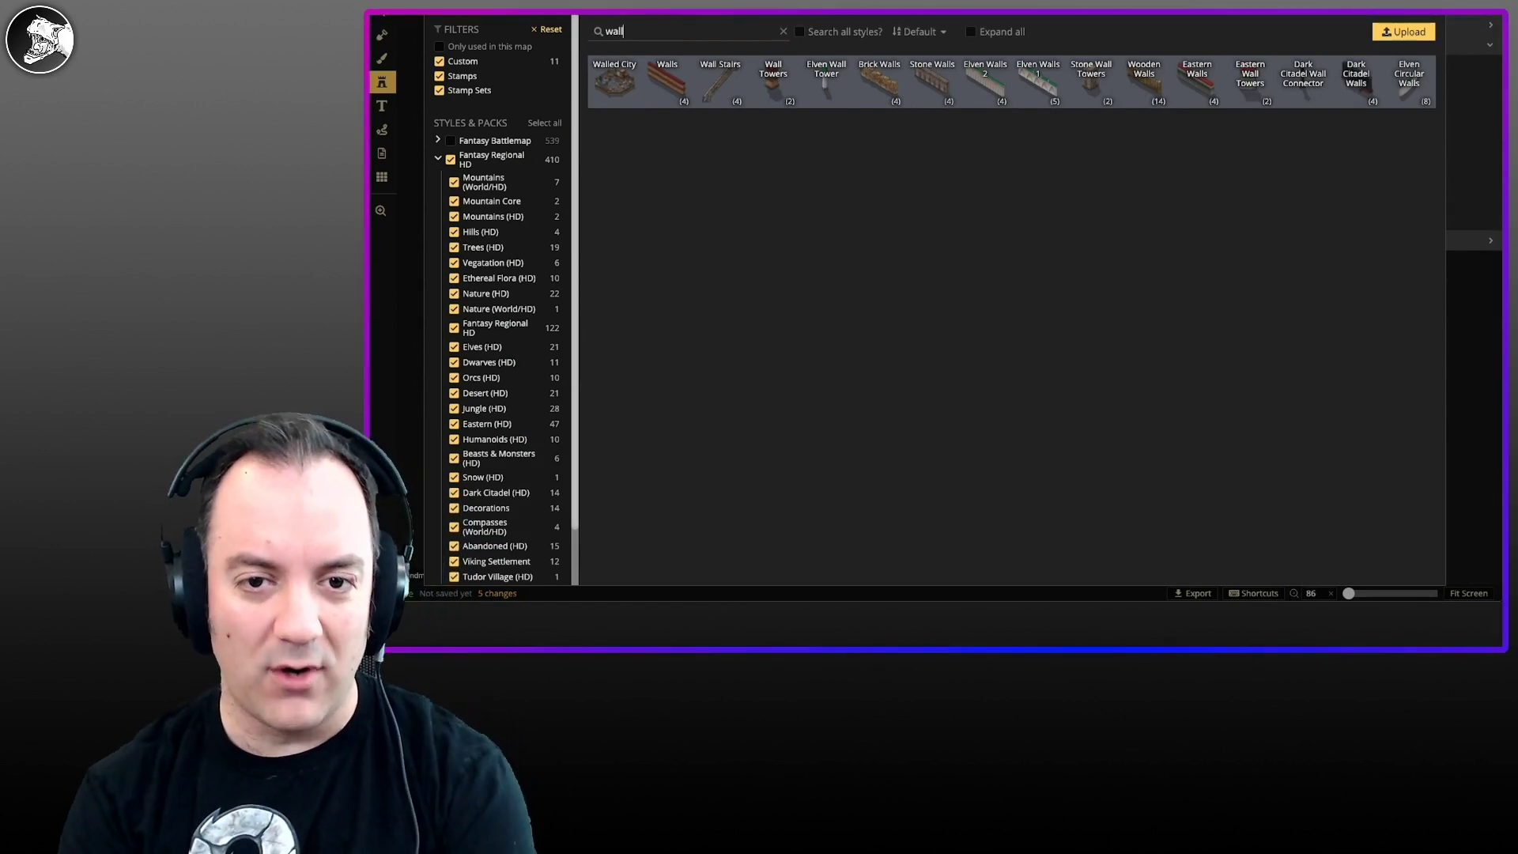
double_click(614, 35)
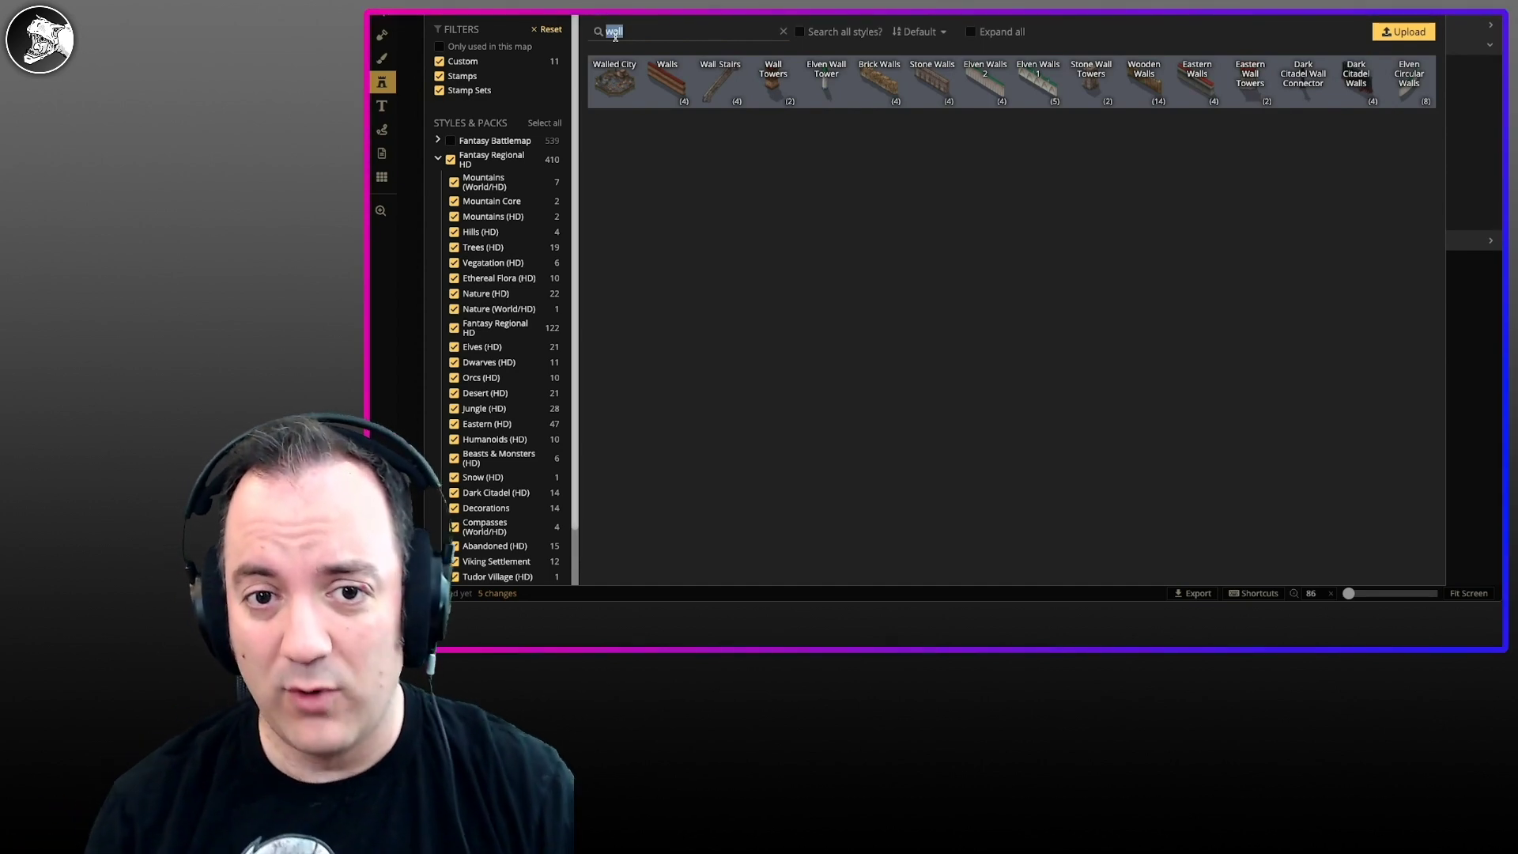
text(grave)
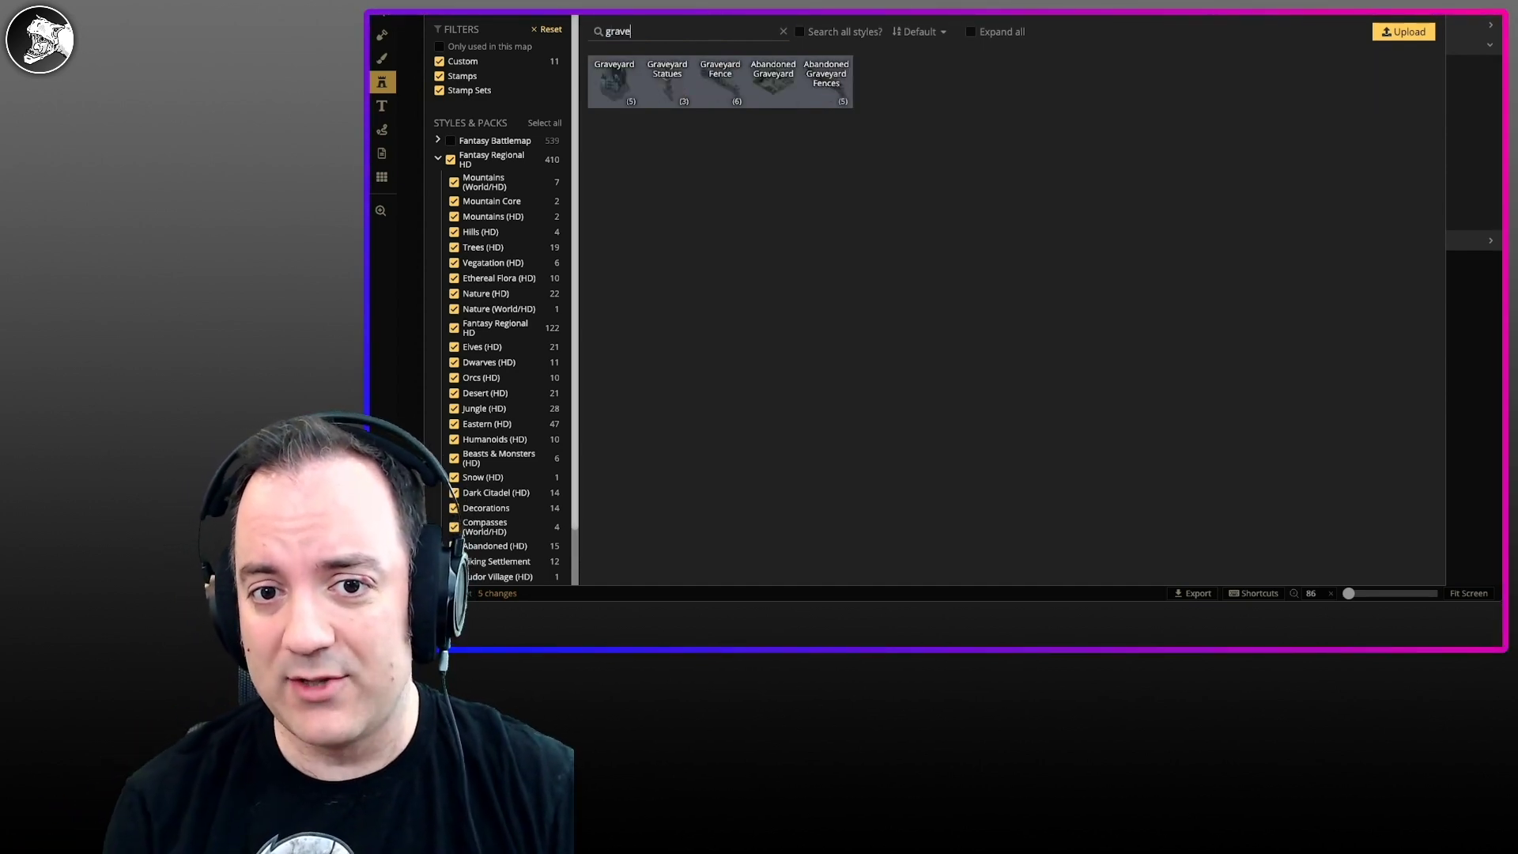
click(720, 81)
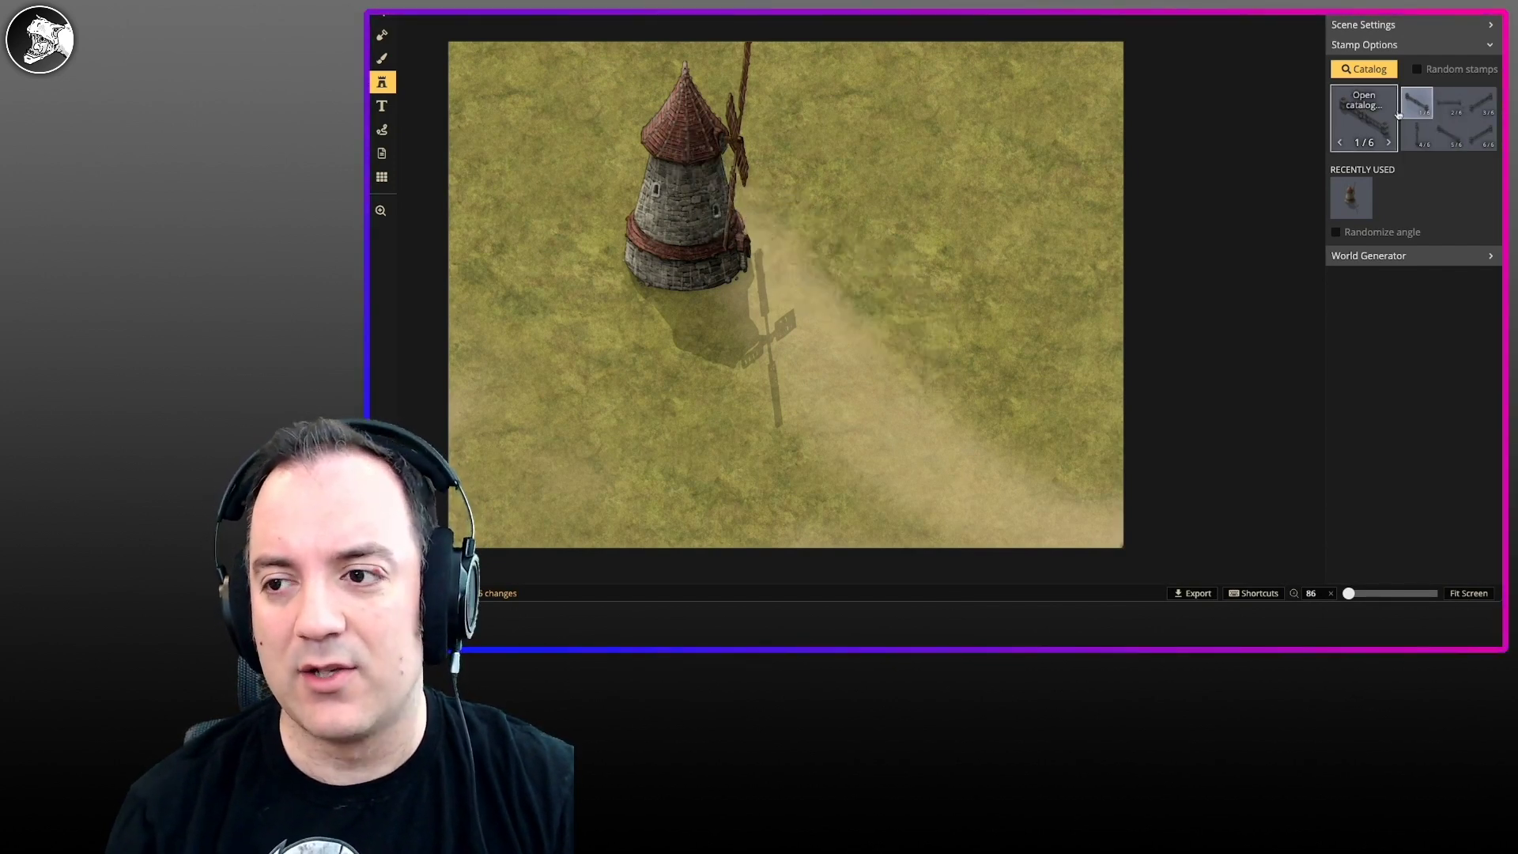
Step: Enclose a yard right of the windmill with three connected Graveyard Fence pieces, alternating variants 6/6 and 5/6 and leaving the path open
click(1475, 103)
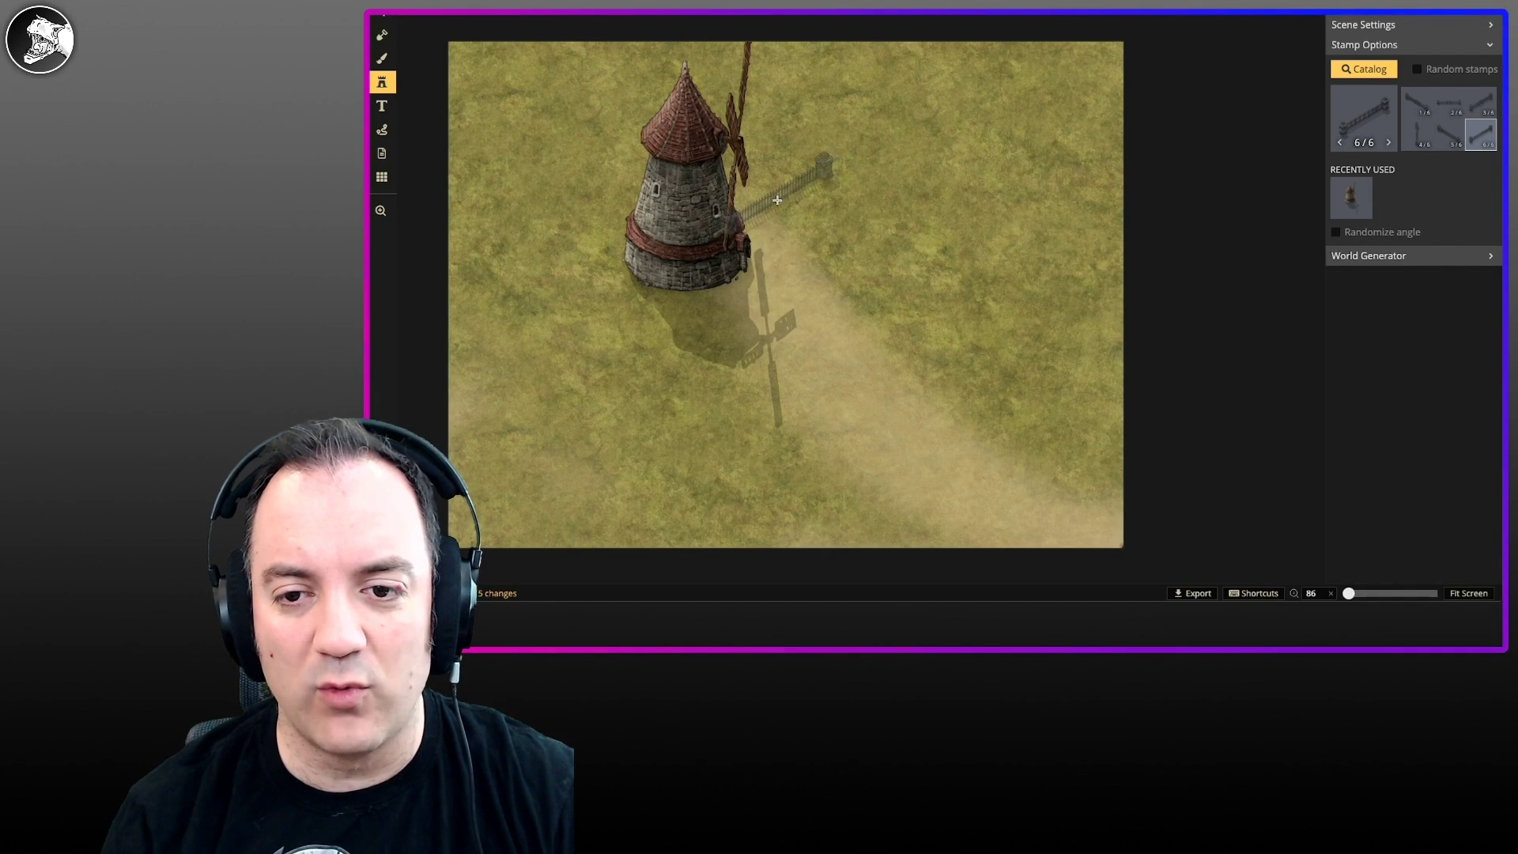
click(777, 200)
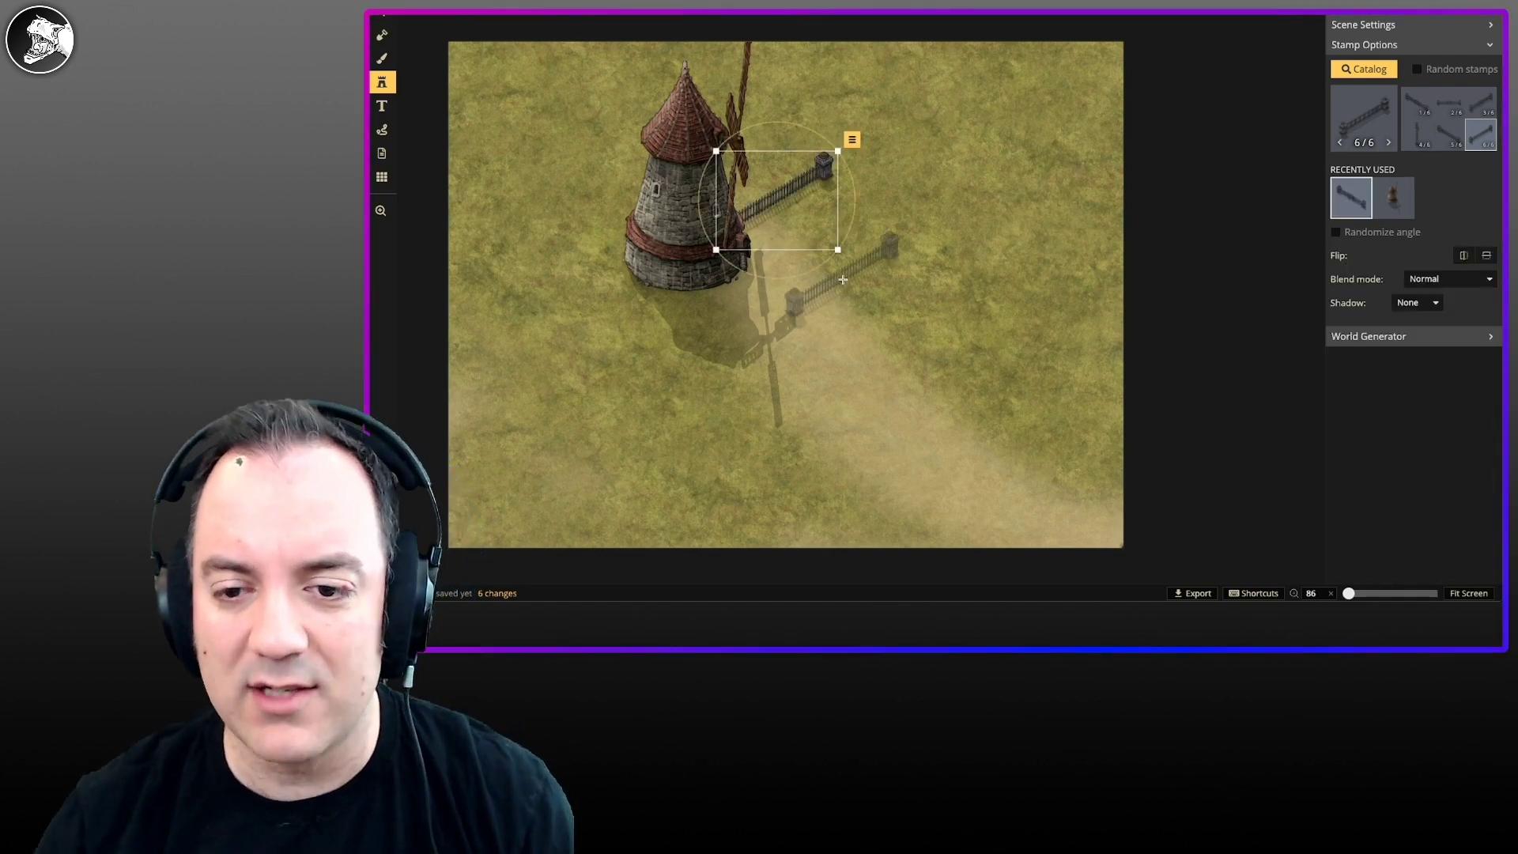
click(1441, 143)
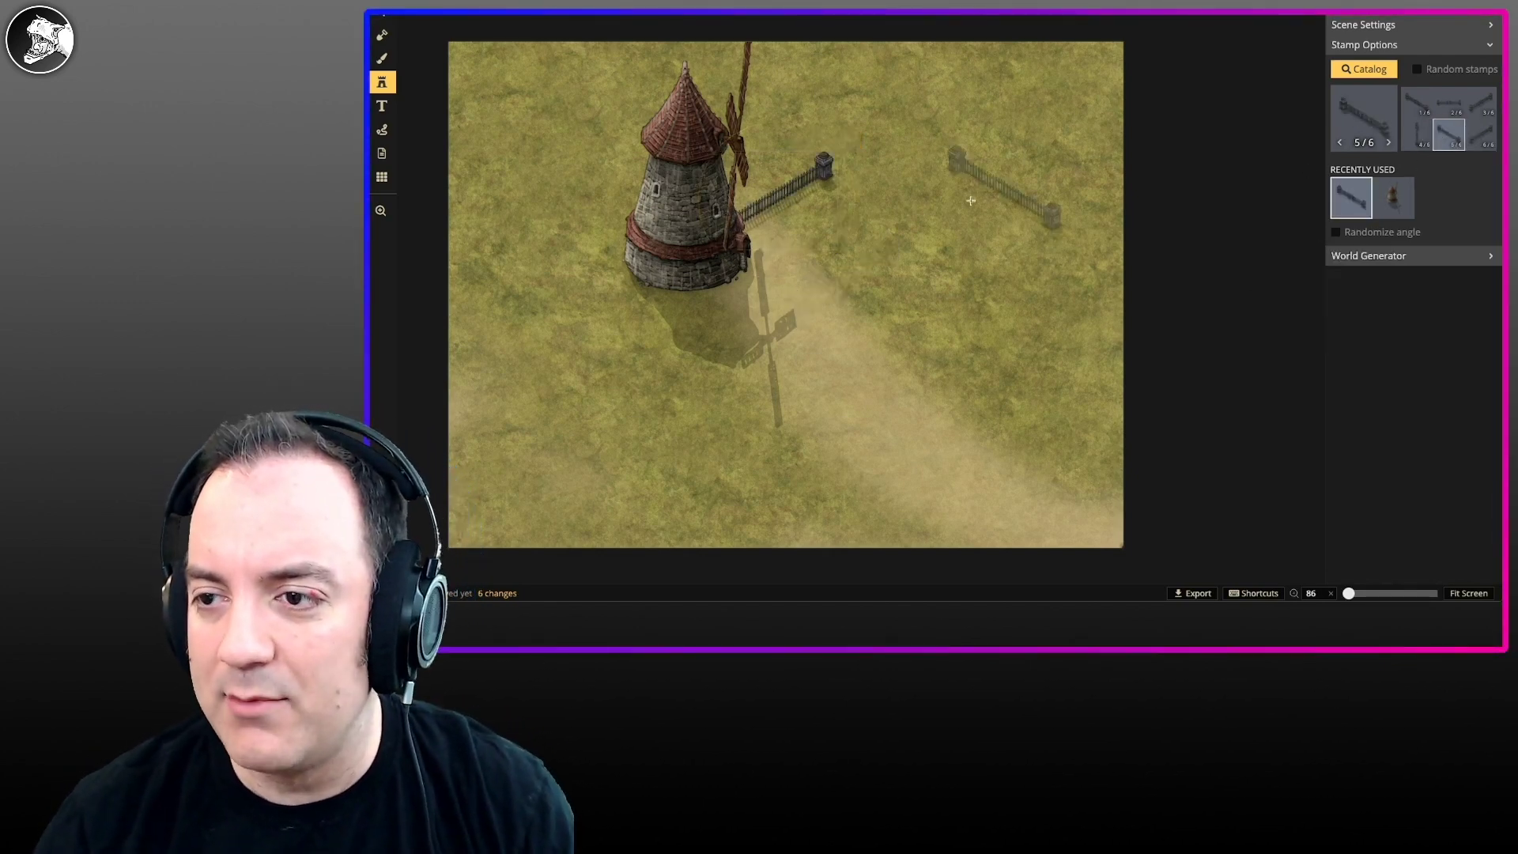
click(872, 200)
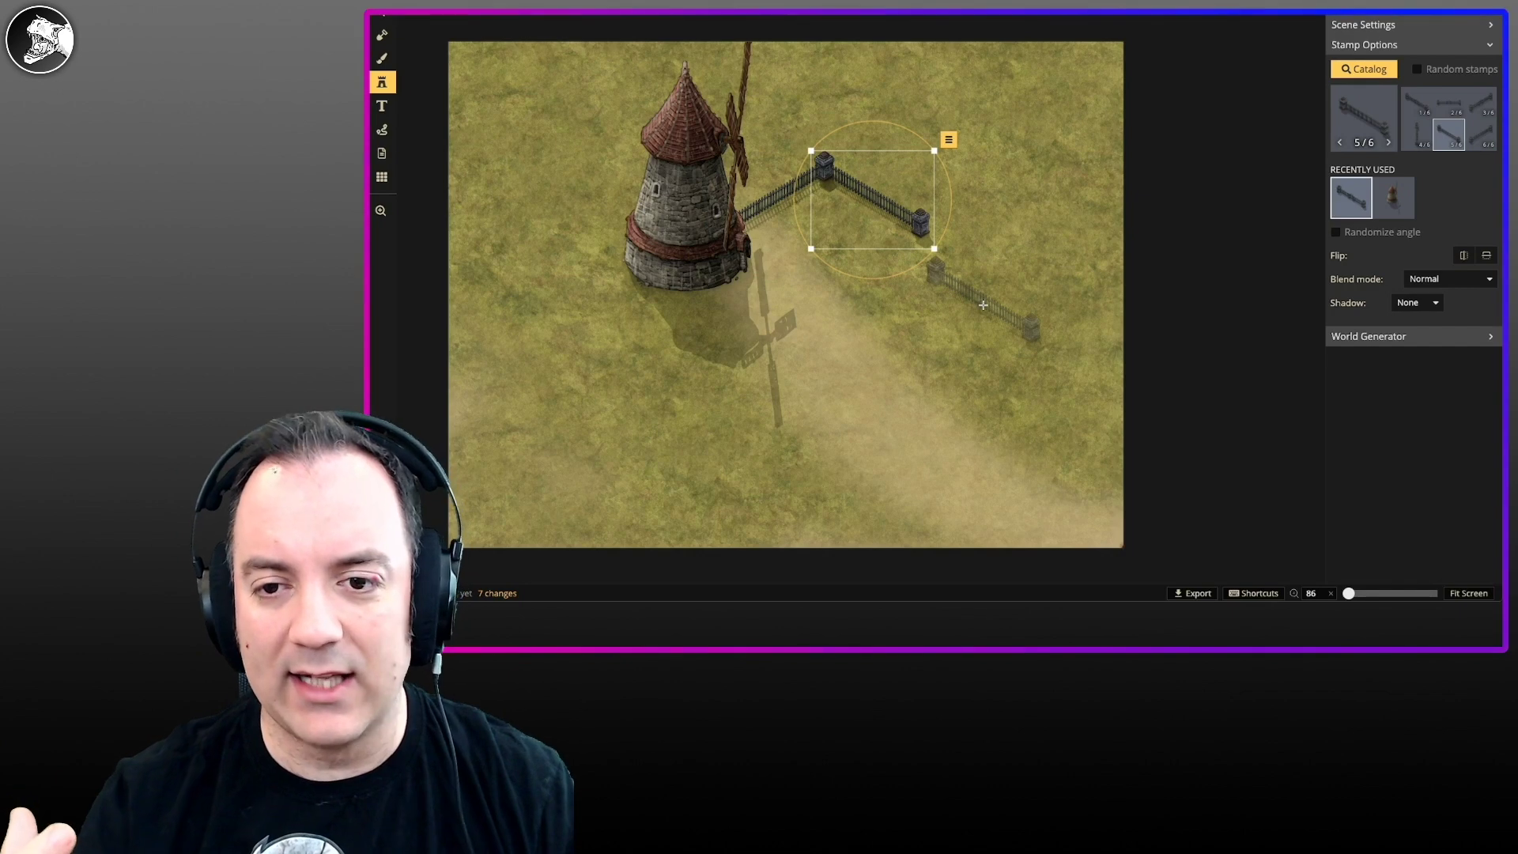
click(1487, 140)
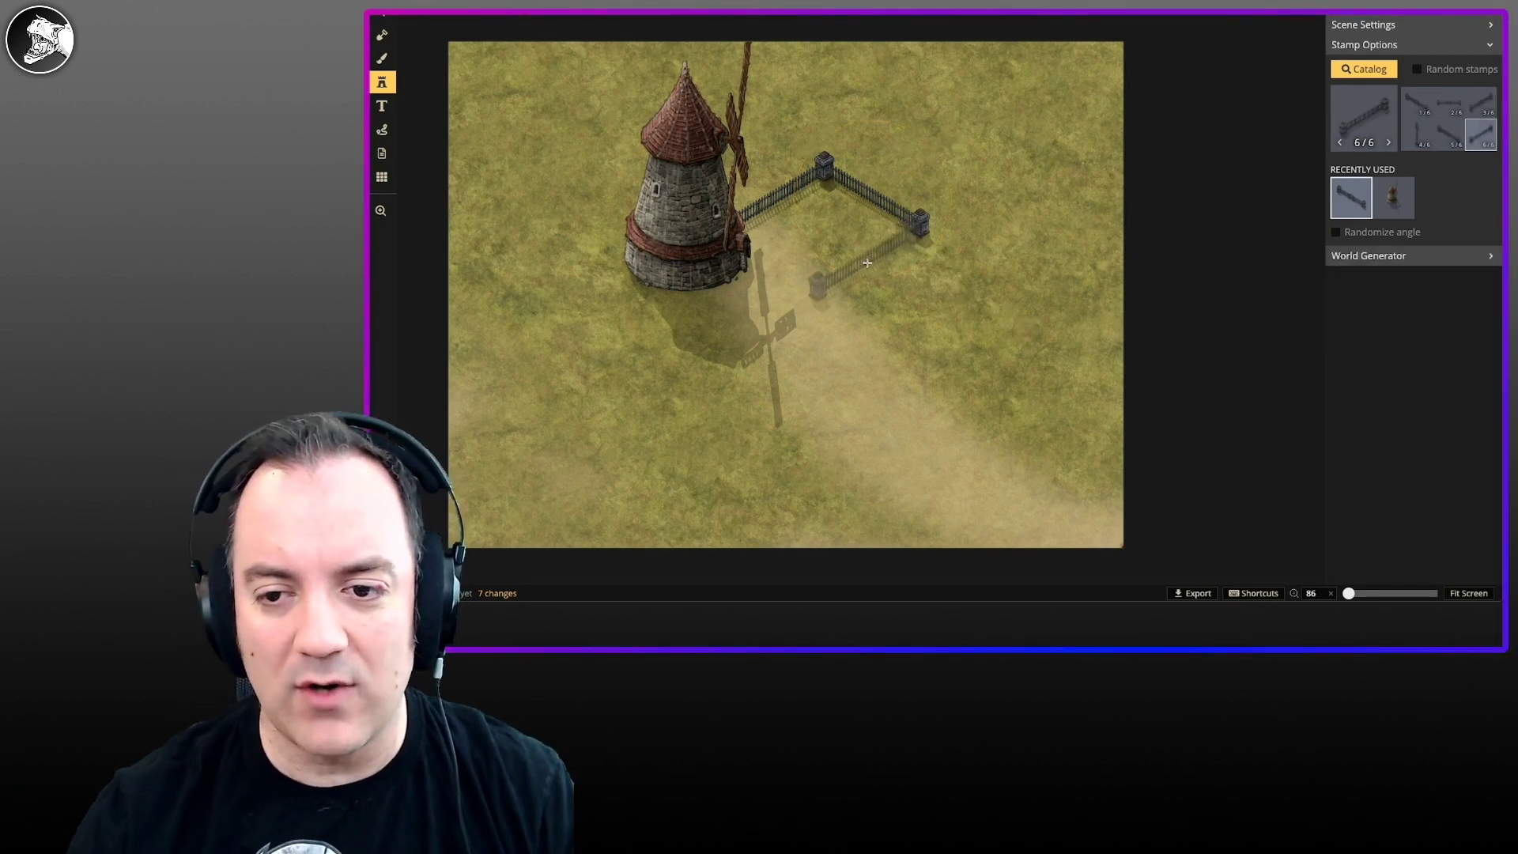
click(873, 256)
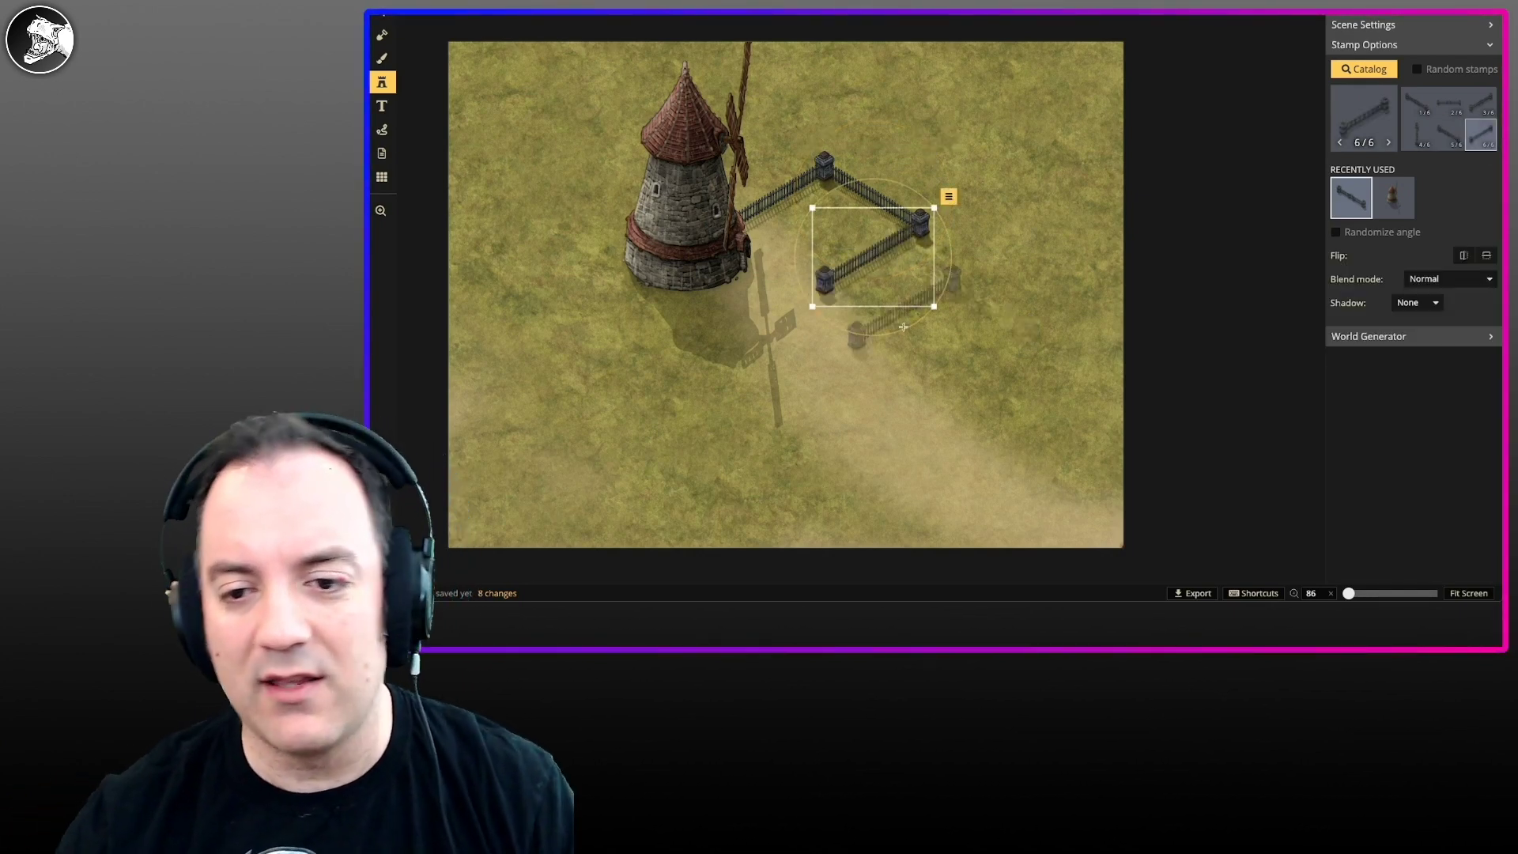
Step: Enclose the yard in front of the windmill with three more fence pieces, from the path's near edge around to the tower's left base
click(728, 351)
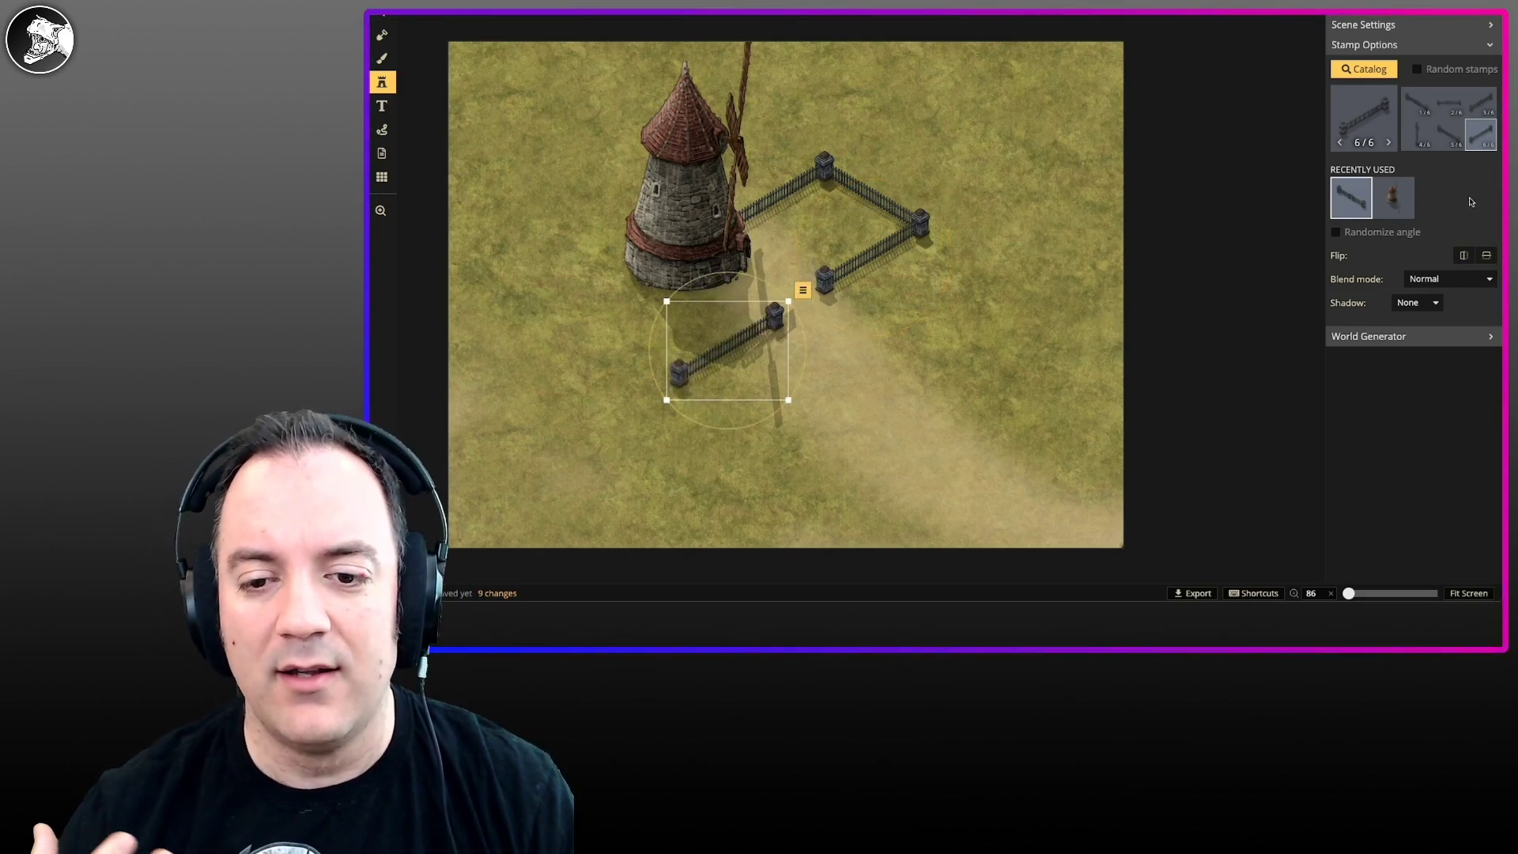
click(1448, 134)
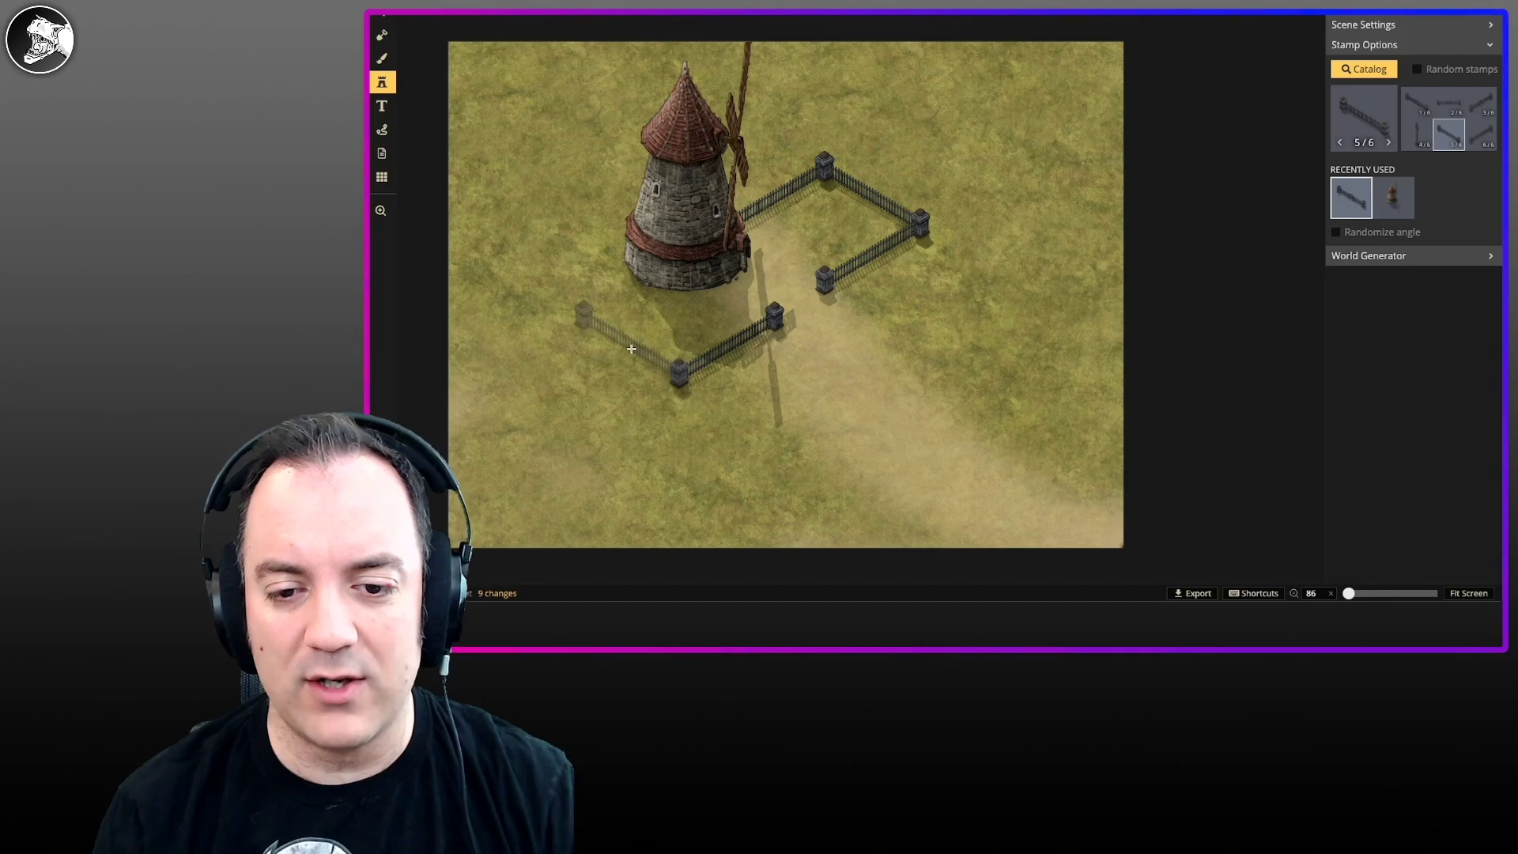
click(631, 349)
click(1480, 135)
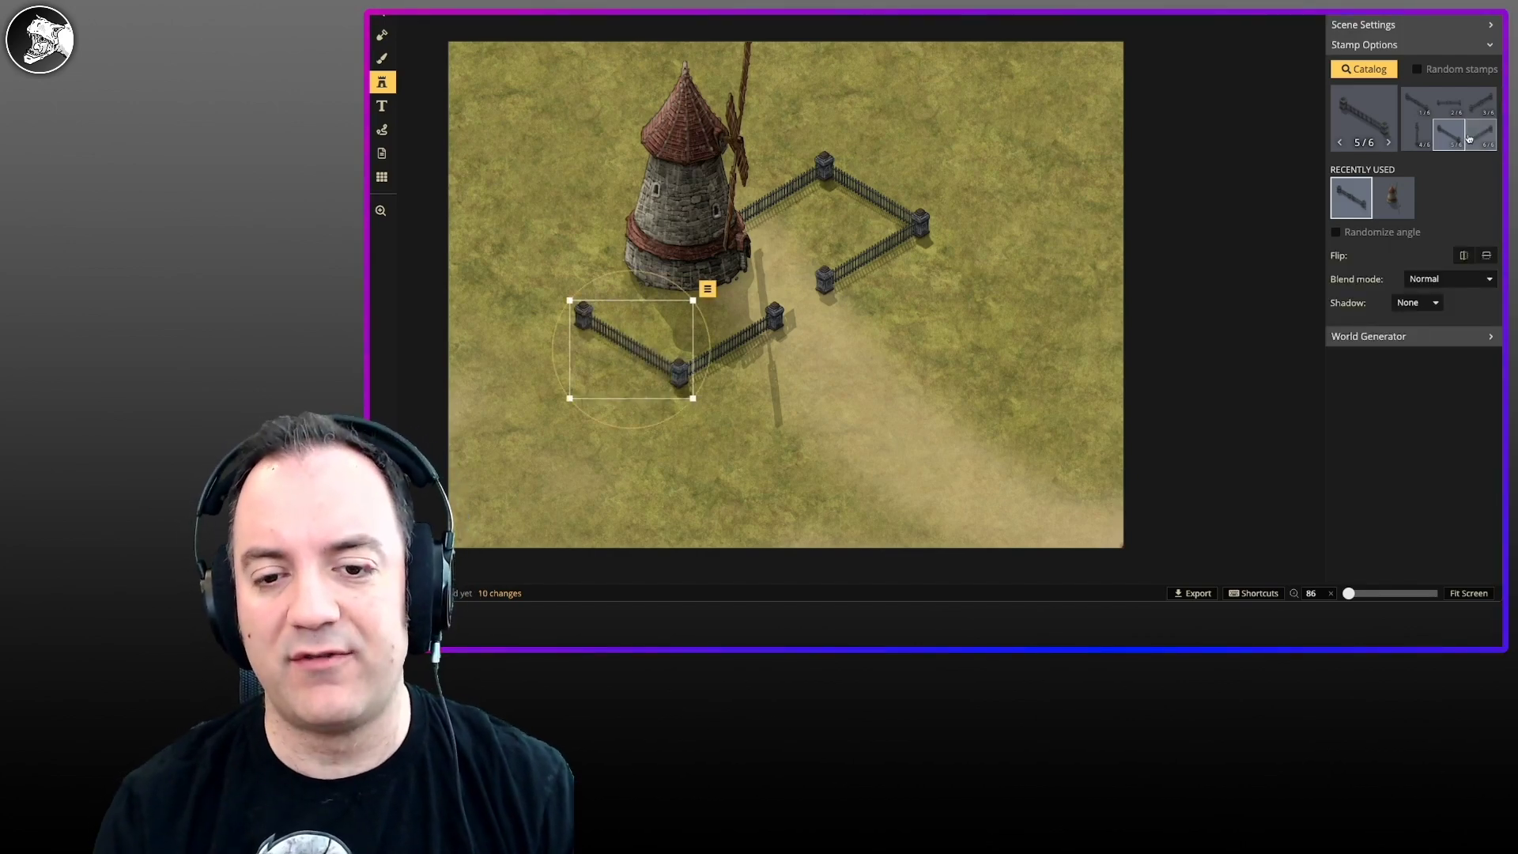
click(631, 291)
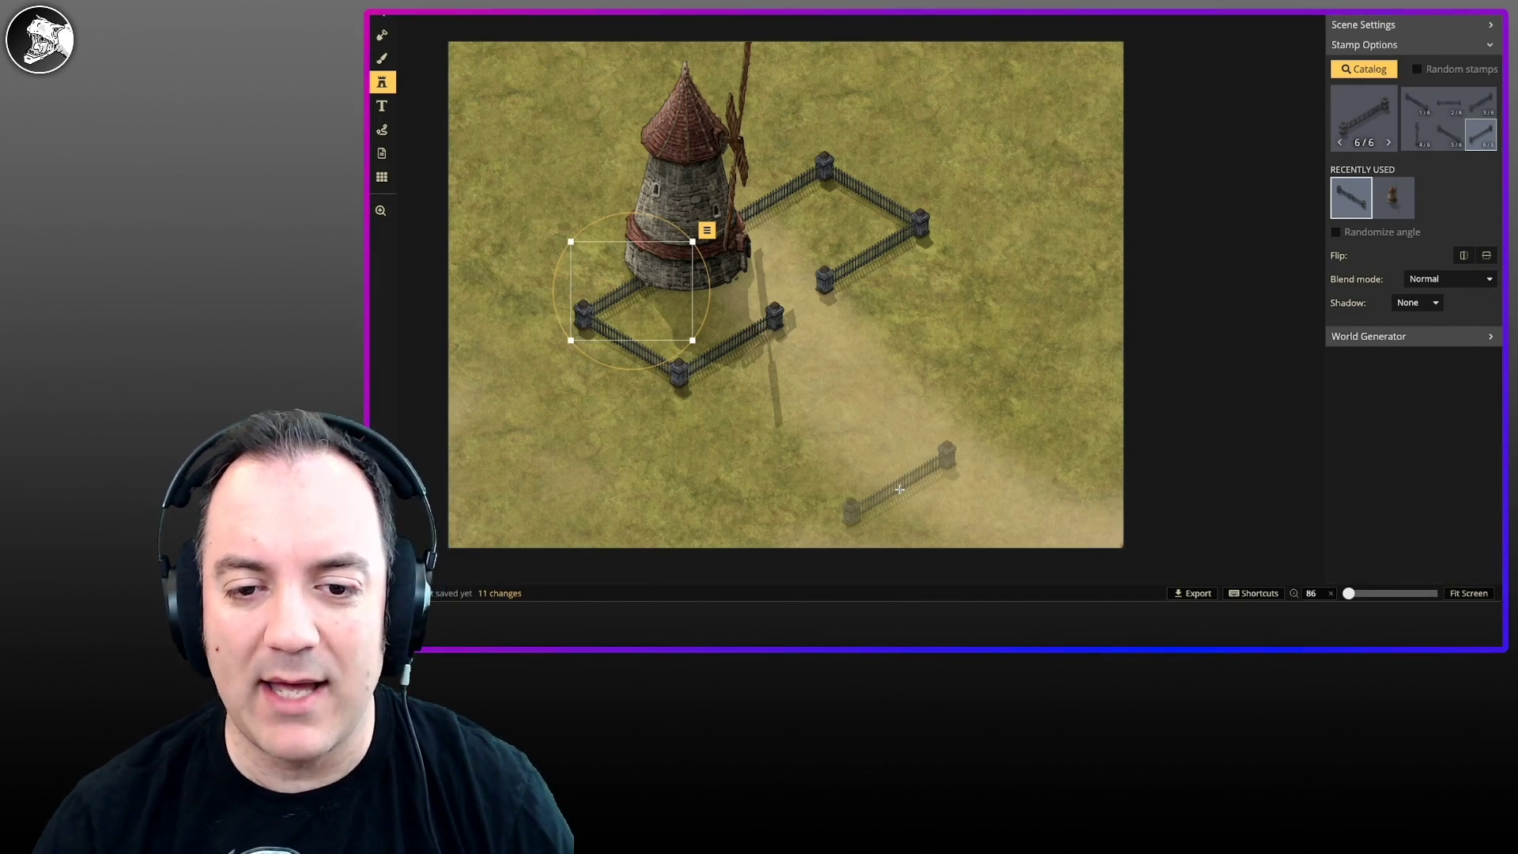
Step: Paint reddish-brown soil inside both fenced yards beside the windmill, using a smaller brush and staying within the fence lines
key(b)
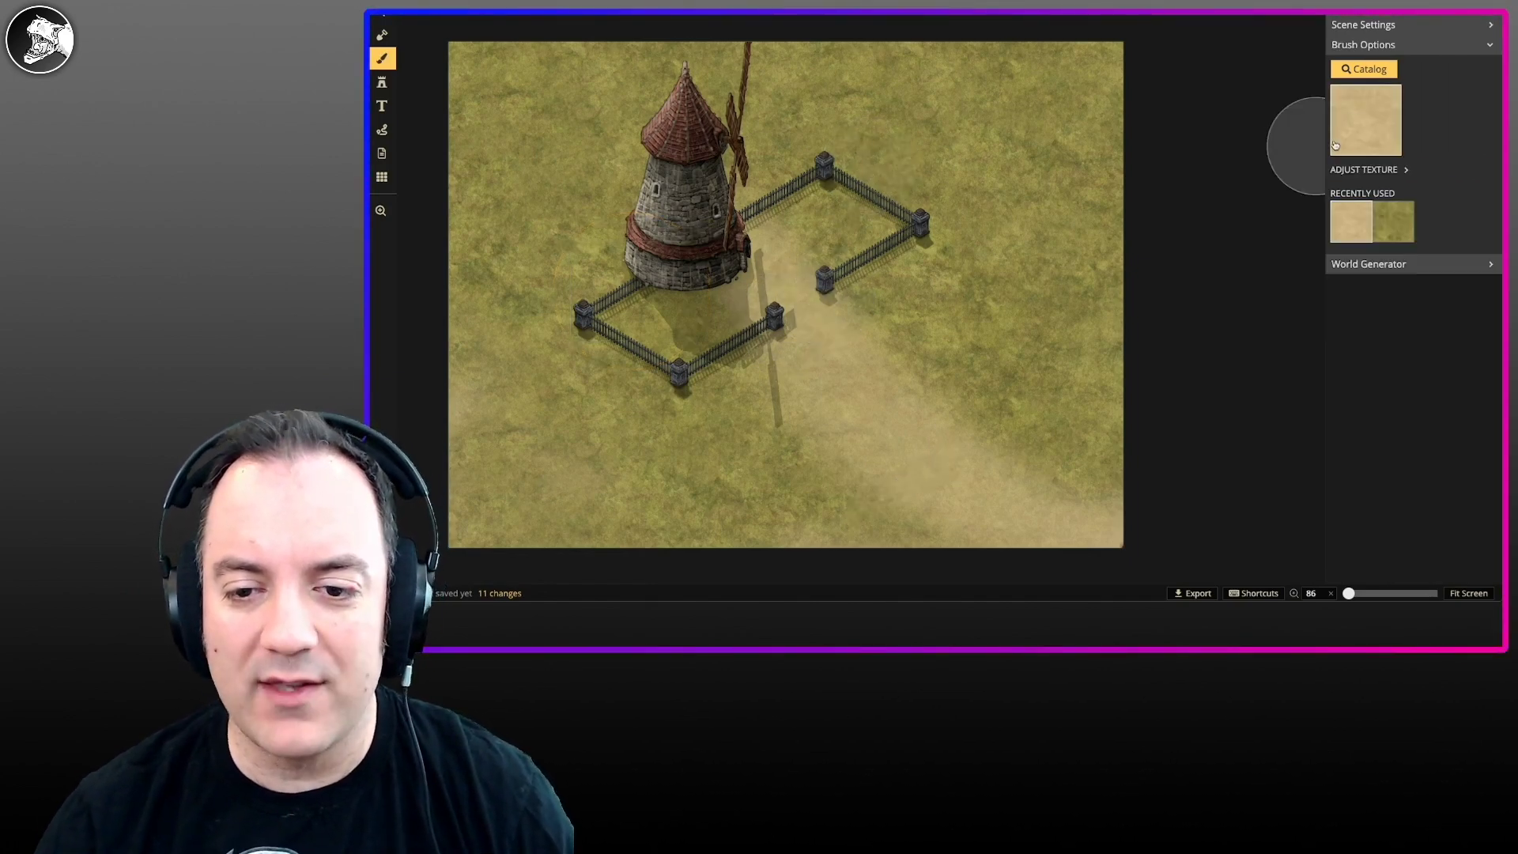
click(1365, 121)
click(1409, 189)
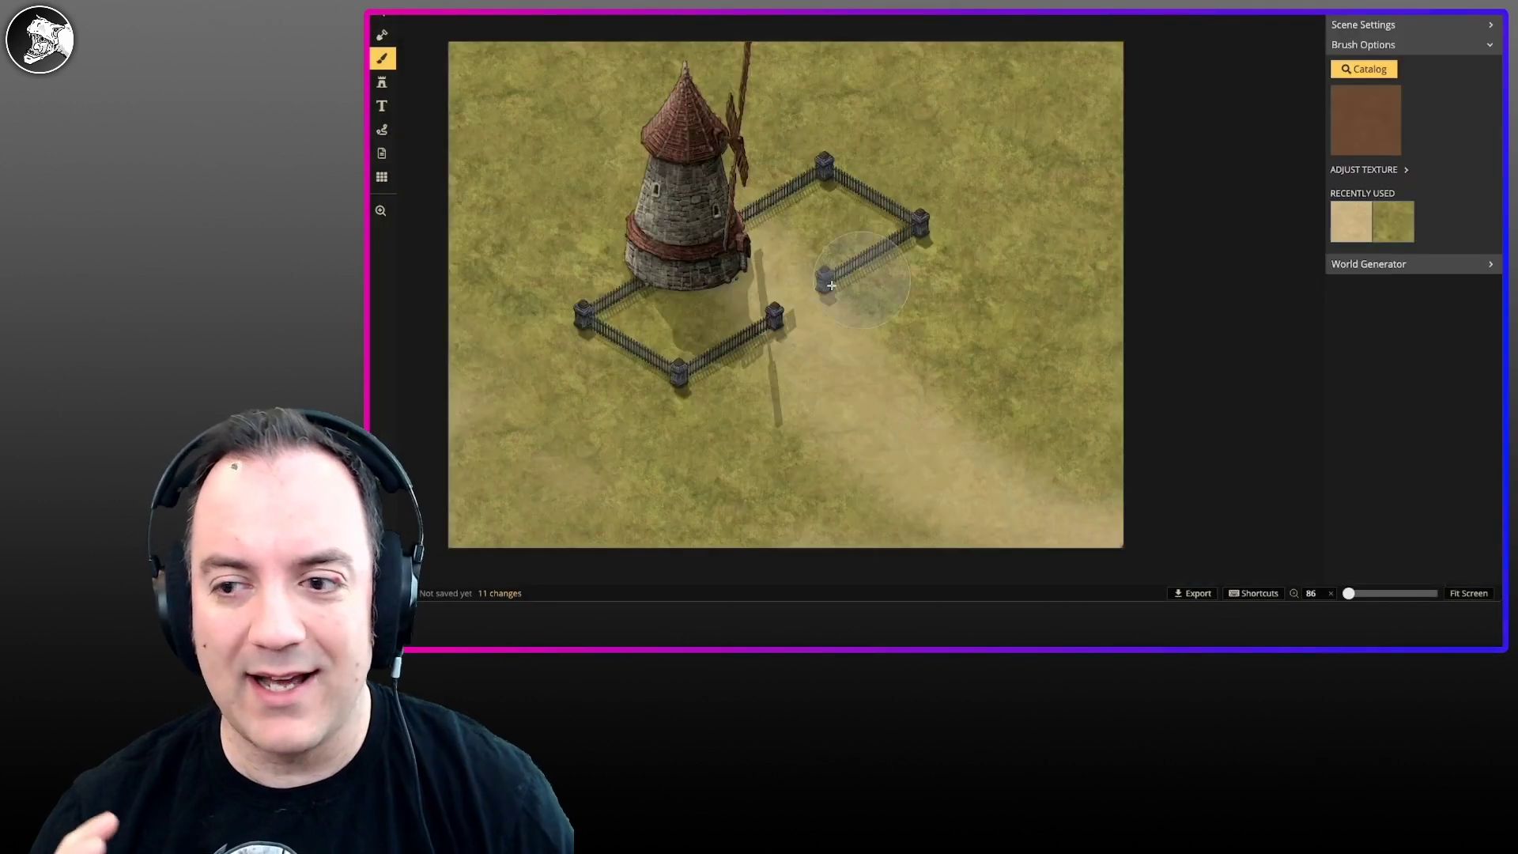
scroll(737, 324, up, 5)
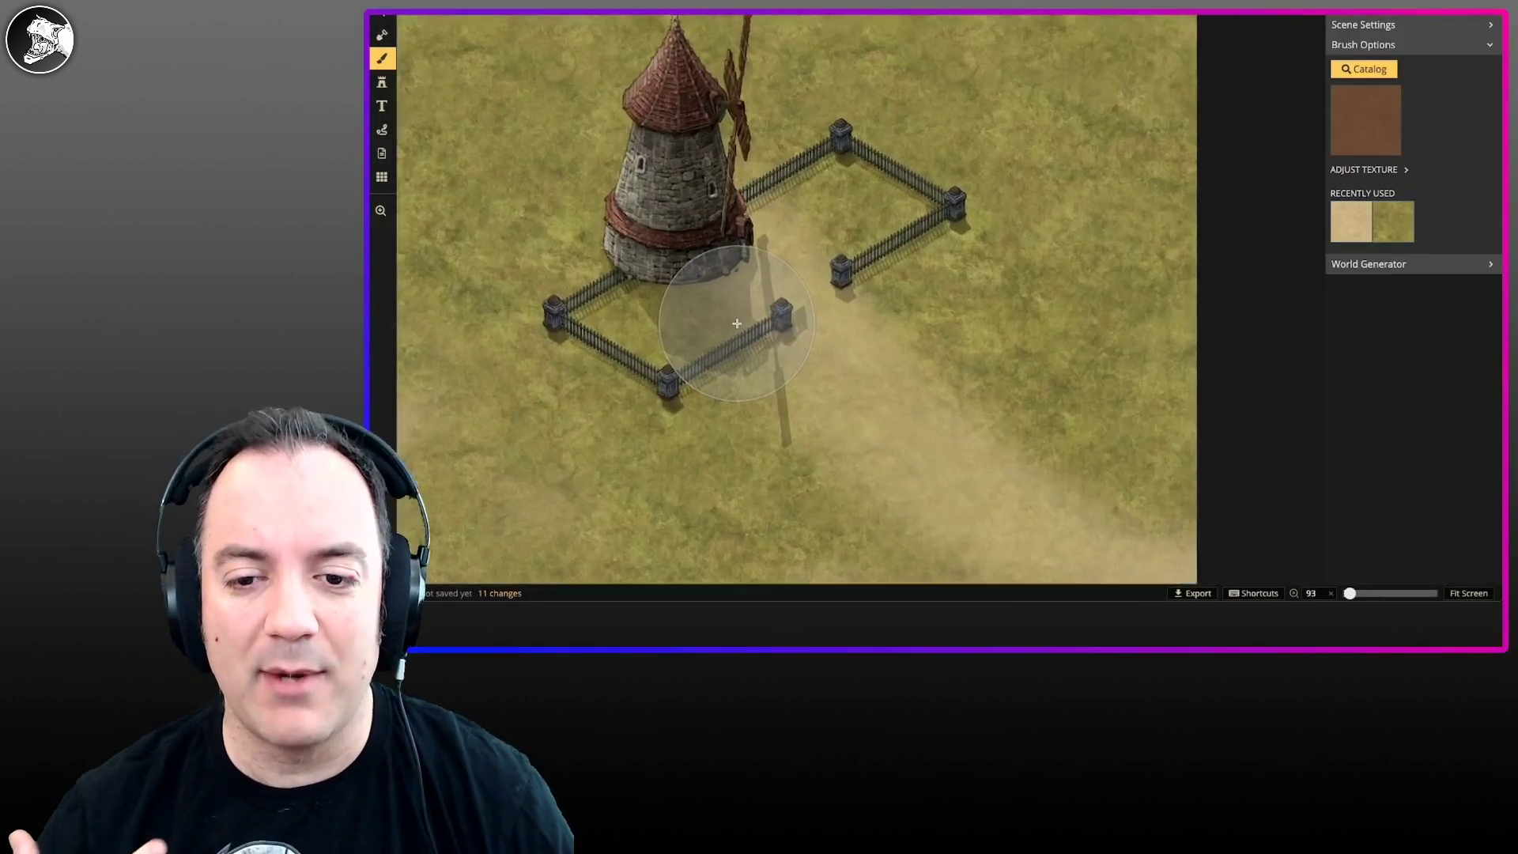
scroll(568, 320, down, 2)
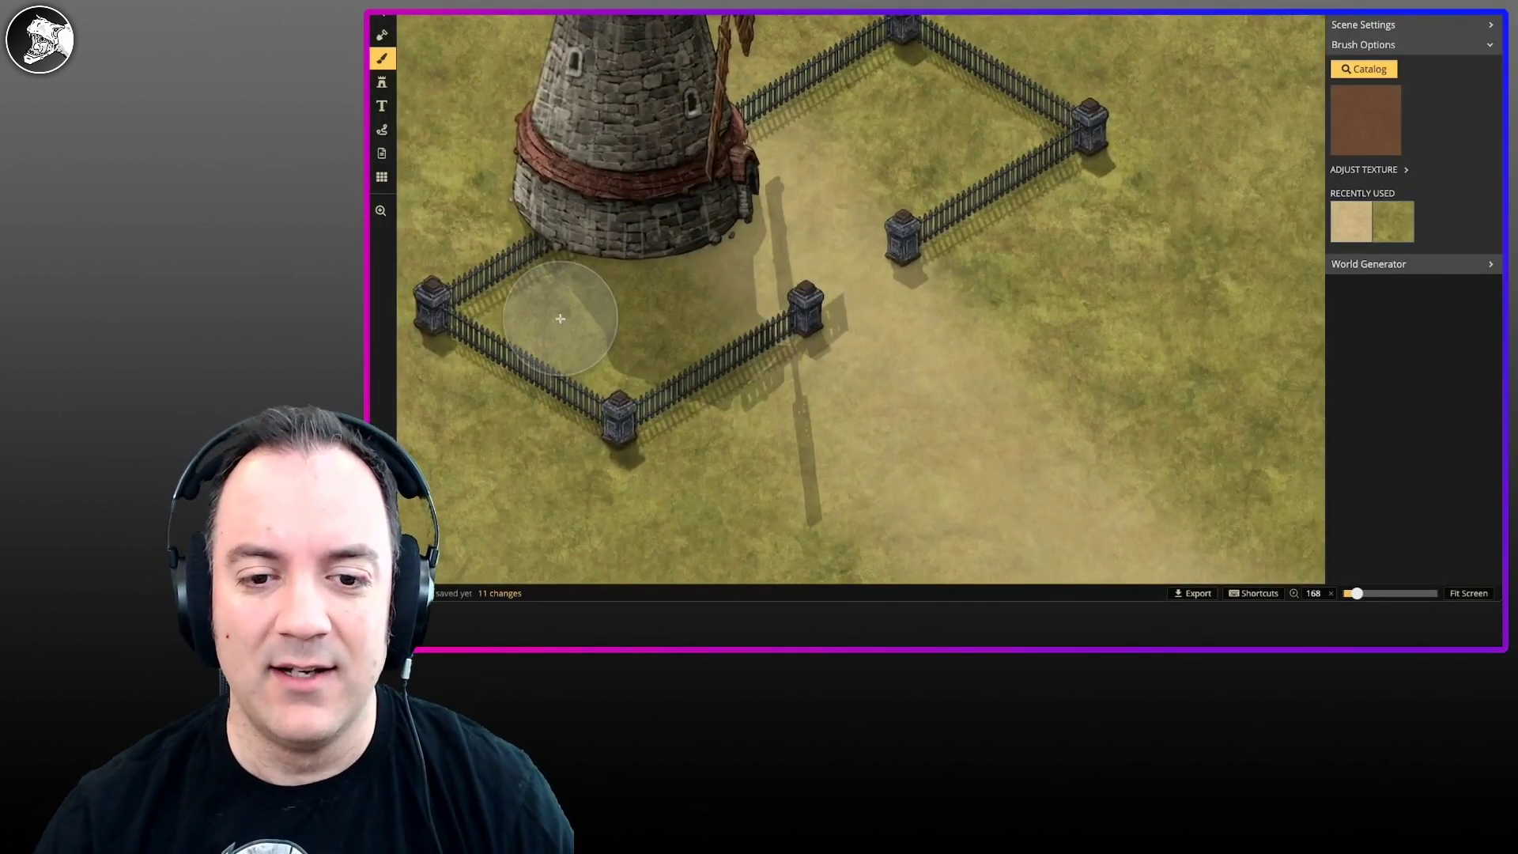
key([)
drag(543, 311, 531, 309)
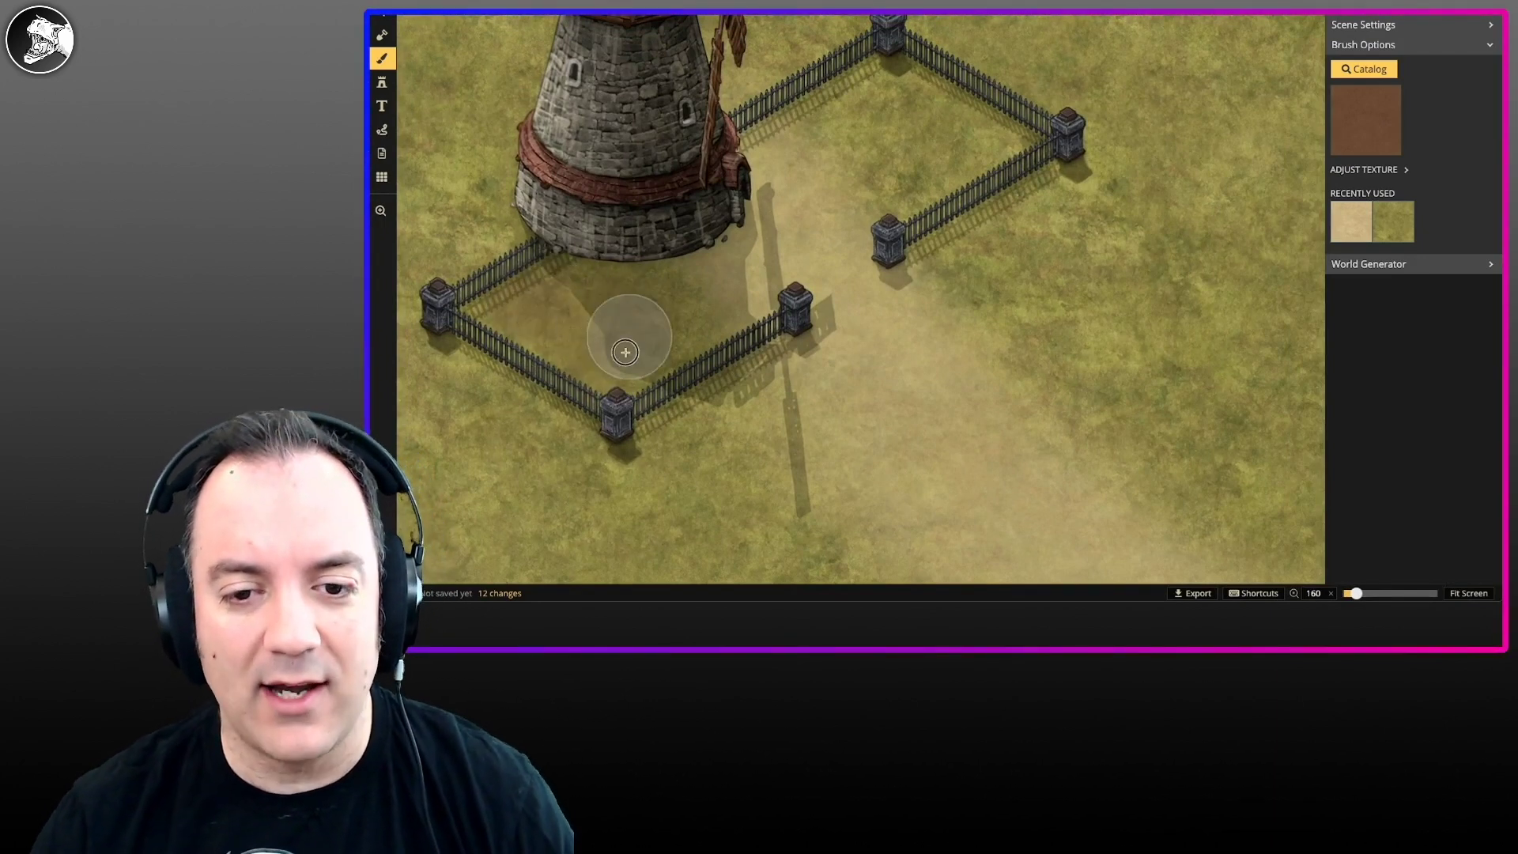
mouse_move(670, 319)
mouse_down()
mouse_move(530, 319)
mouse_move(645, 340)
mouse_move(680, 316)
mouse_up()
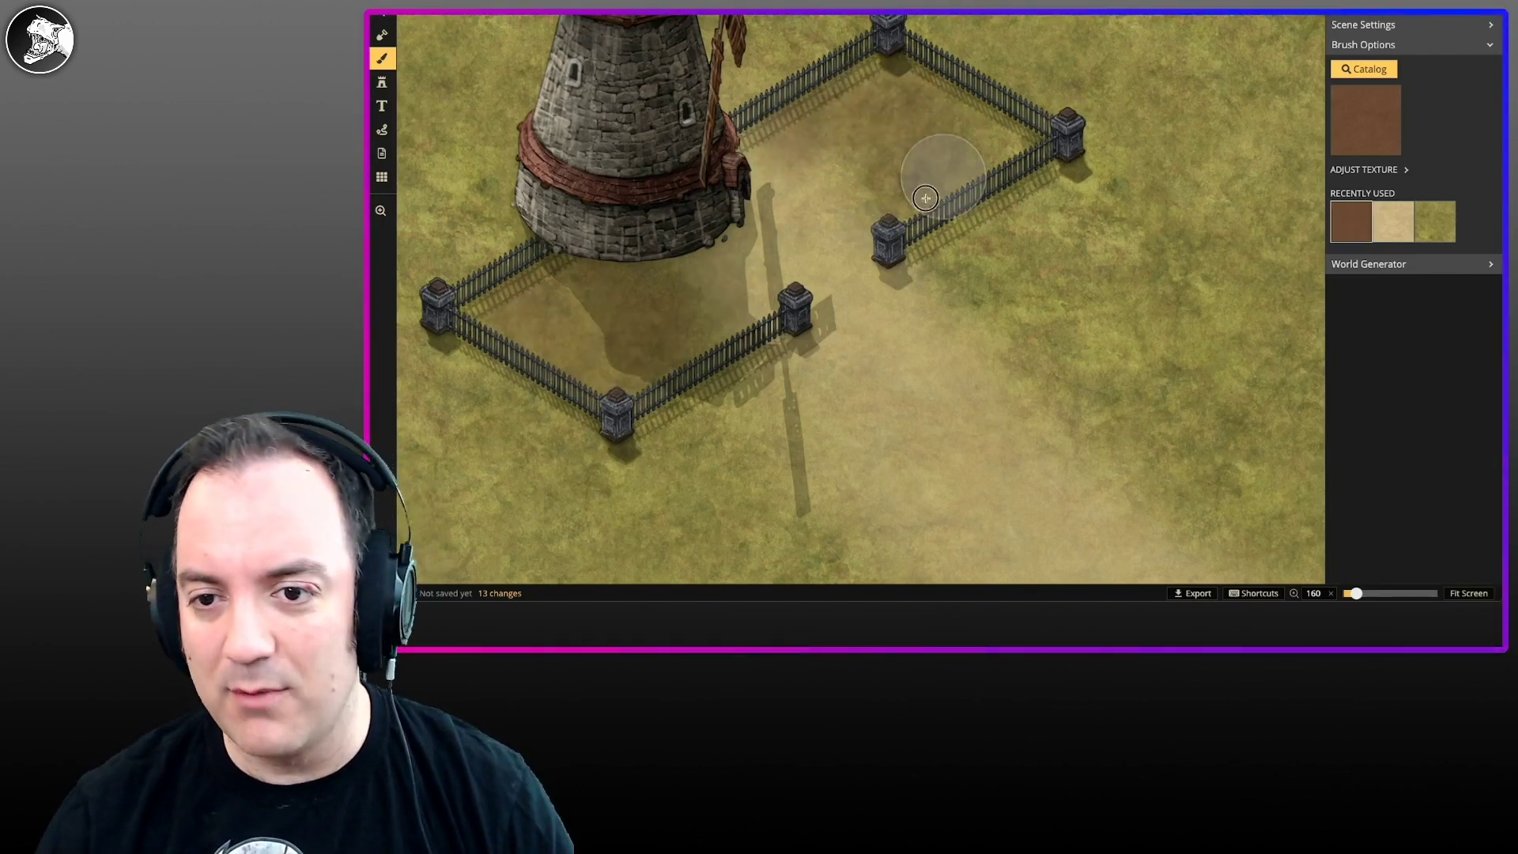
mouse_move(896, 134)
mouse_down()
mouse_move(910, 190)
mouse_move(932, 142)
mouse_move(922, 105)
mouse_up()
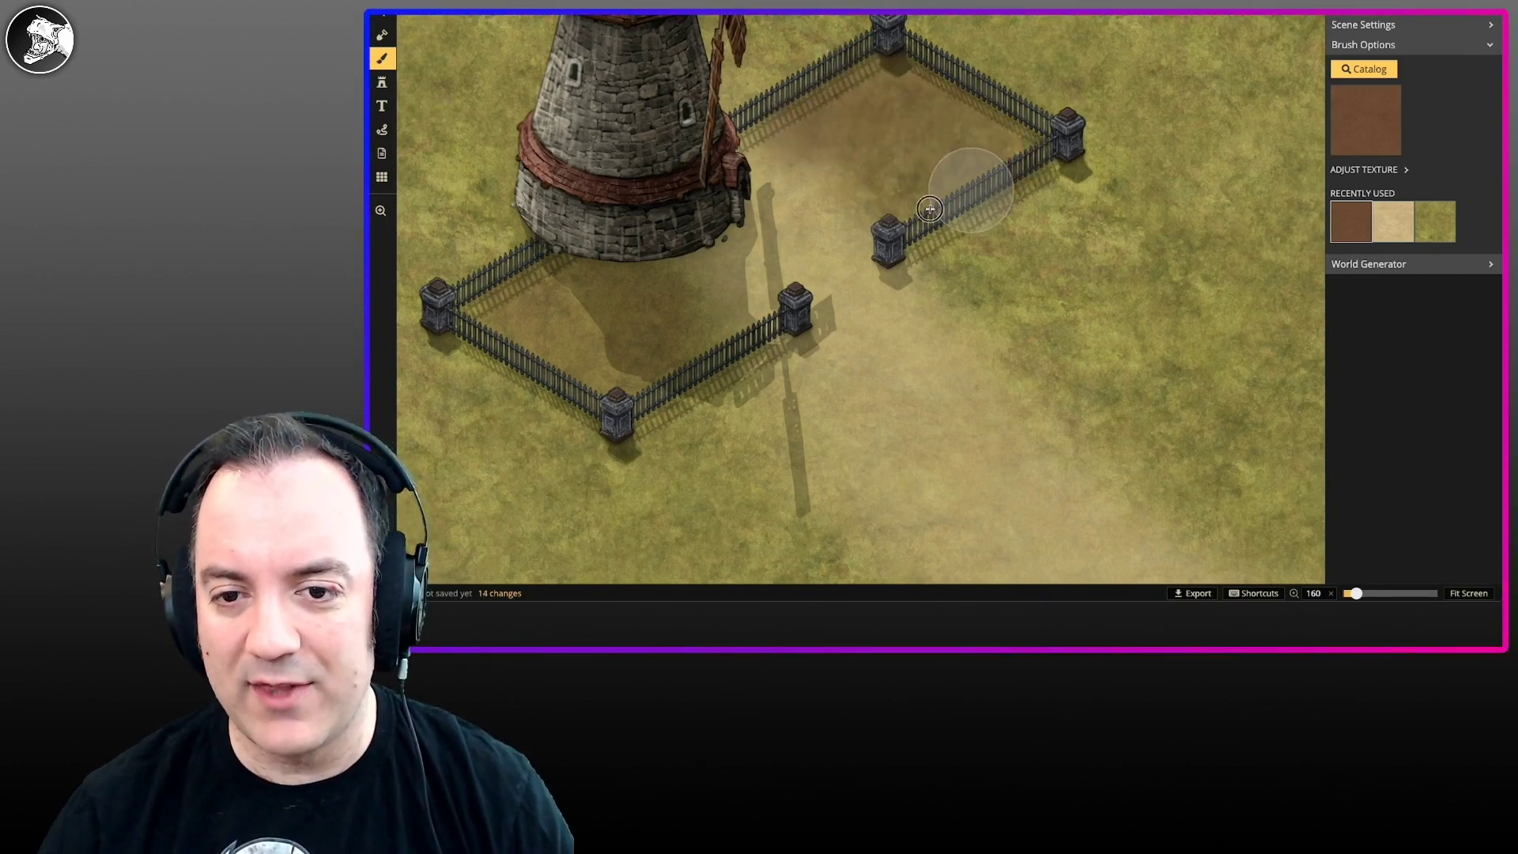
mouse_move(879, 217)
mouse_down()
mouse_move(629, 366)
mouse_move(546, 316)
mouse_move(537, 289)
mouse_up()
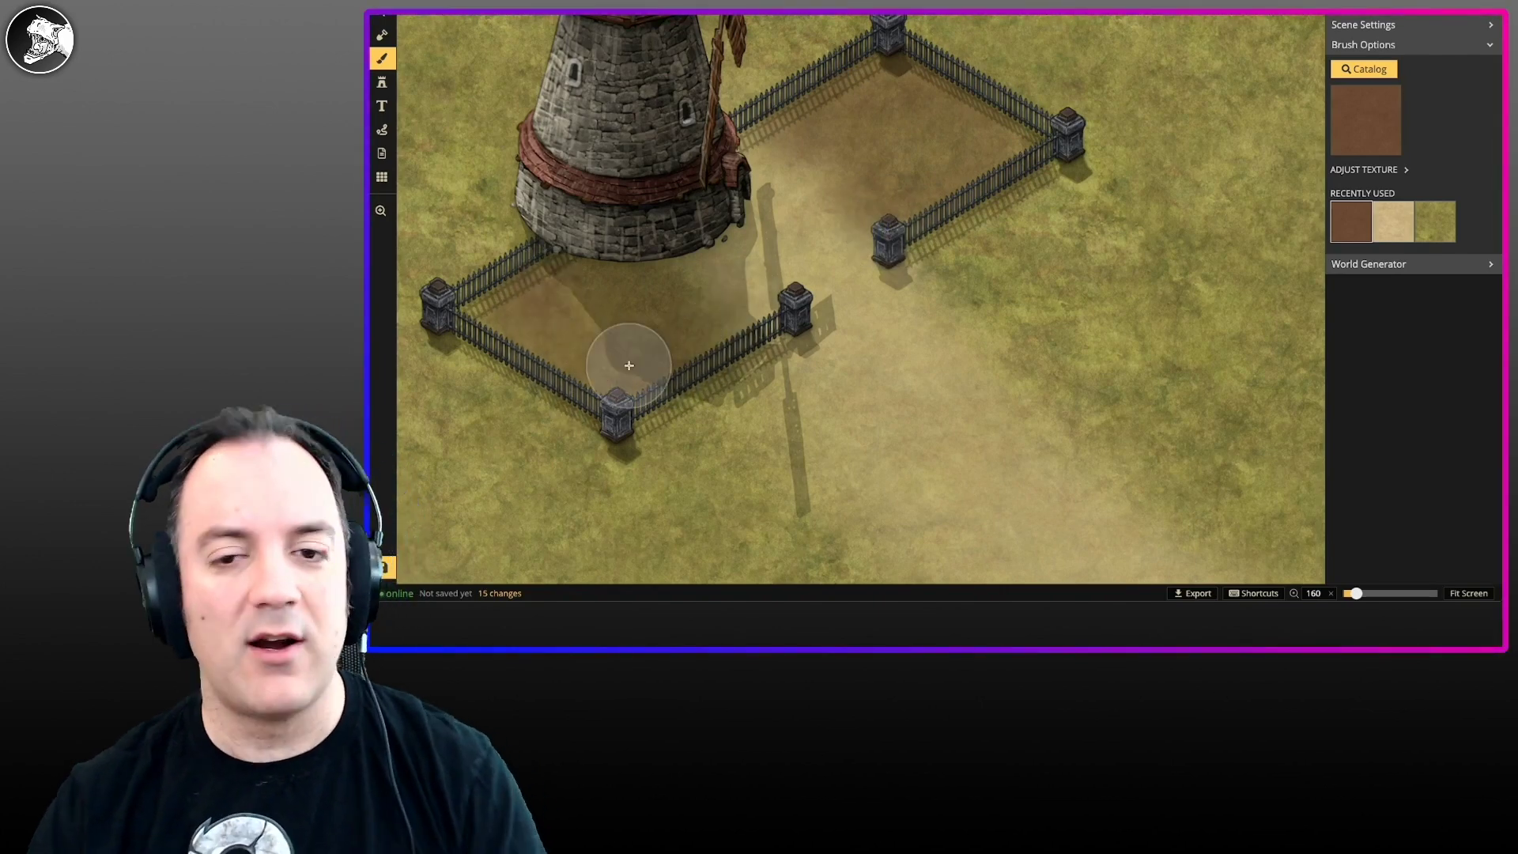
Step: Search the stamp catalog for a well and place one in the middle of the fenced yard right of the windmill
key(s)
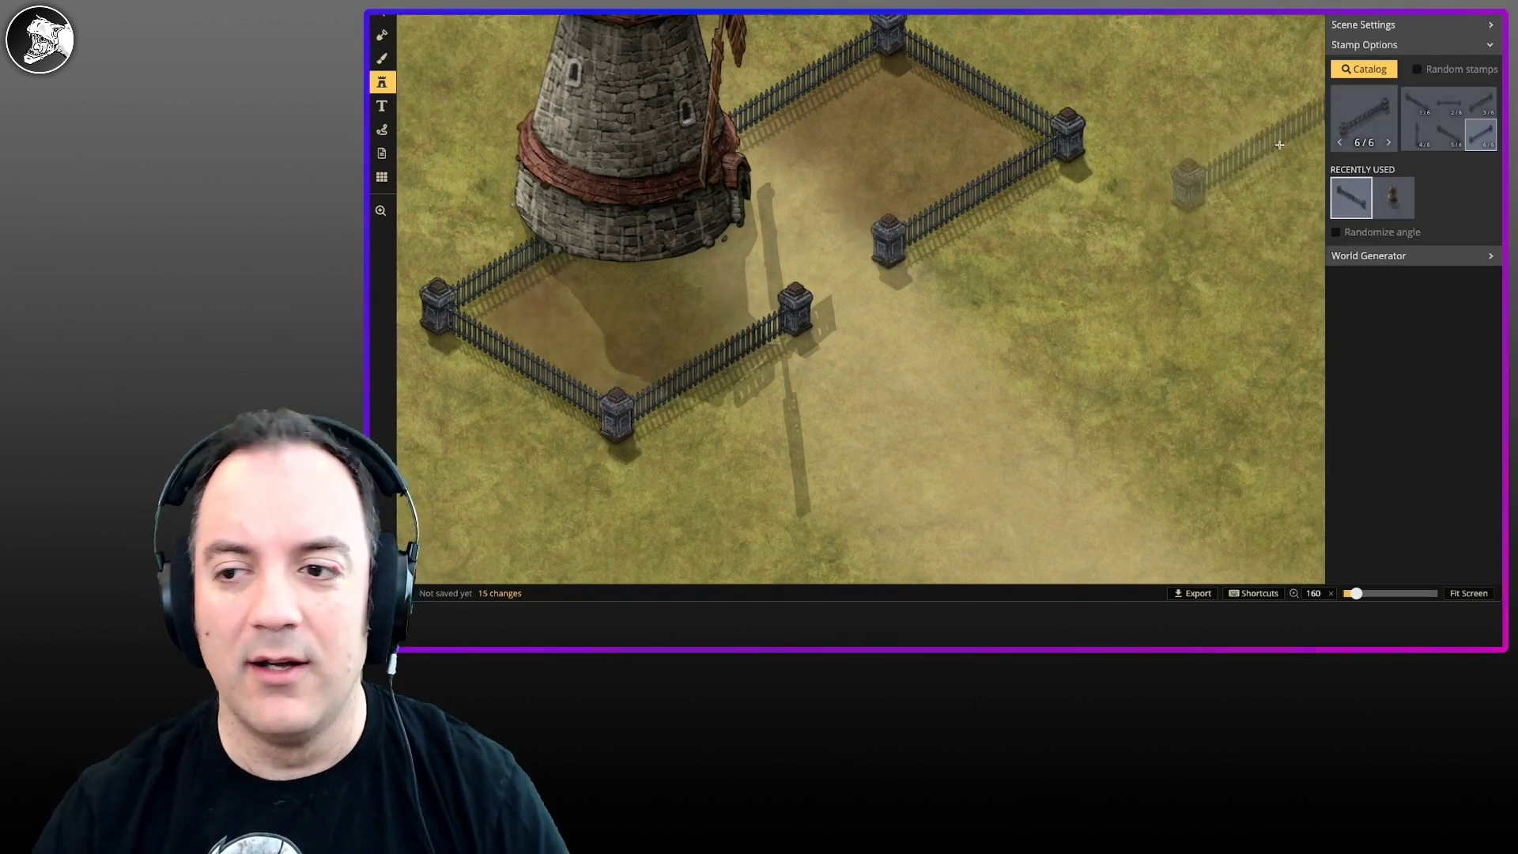
click(1363, 119)
text(wel)
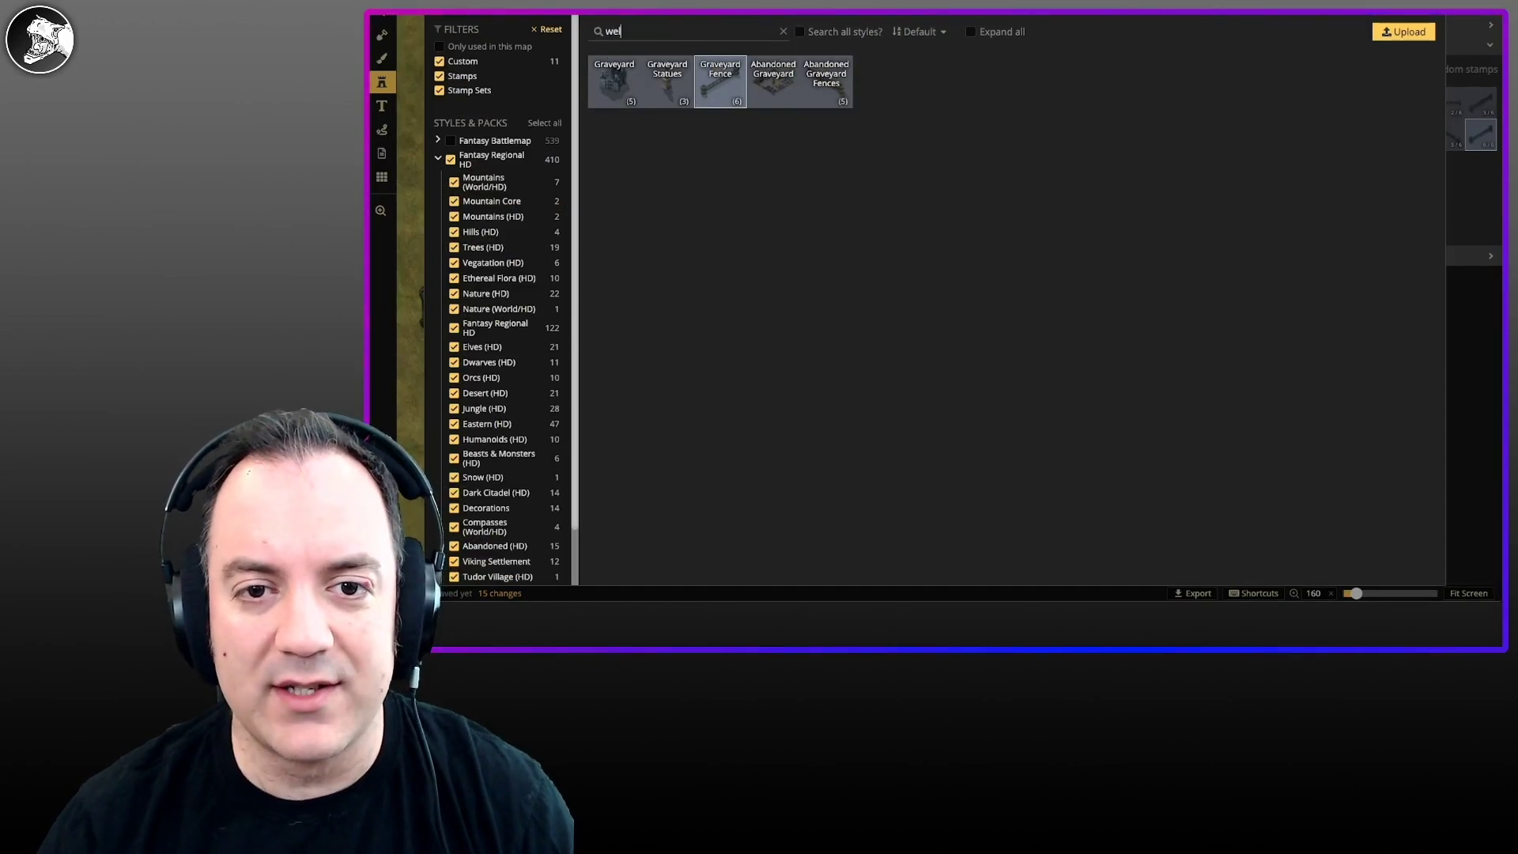
text(l)
click(667, 79)
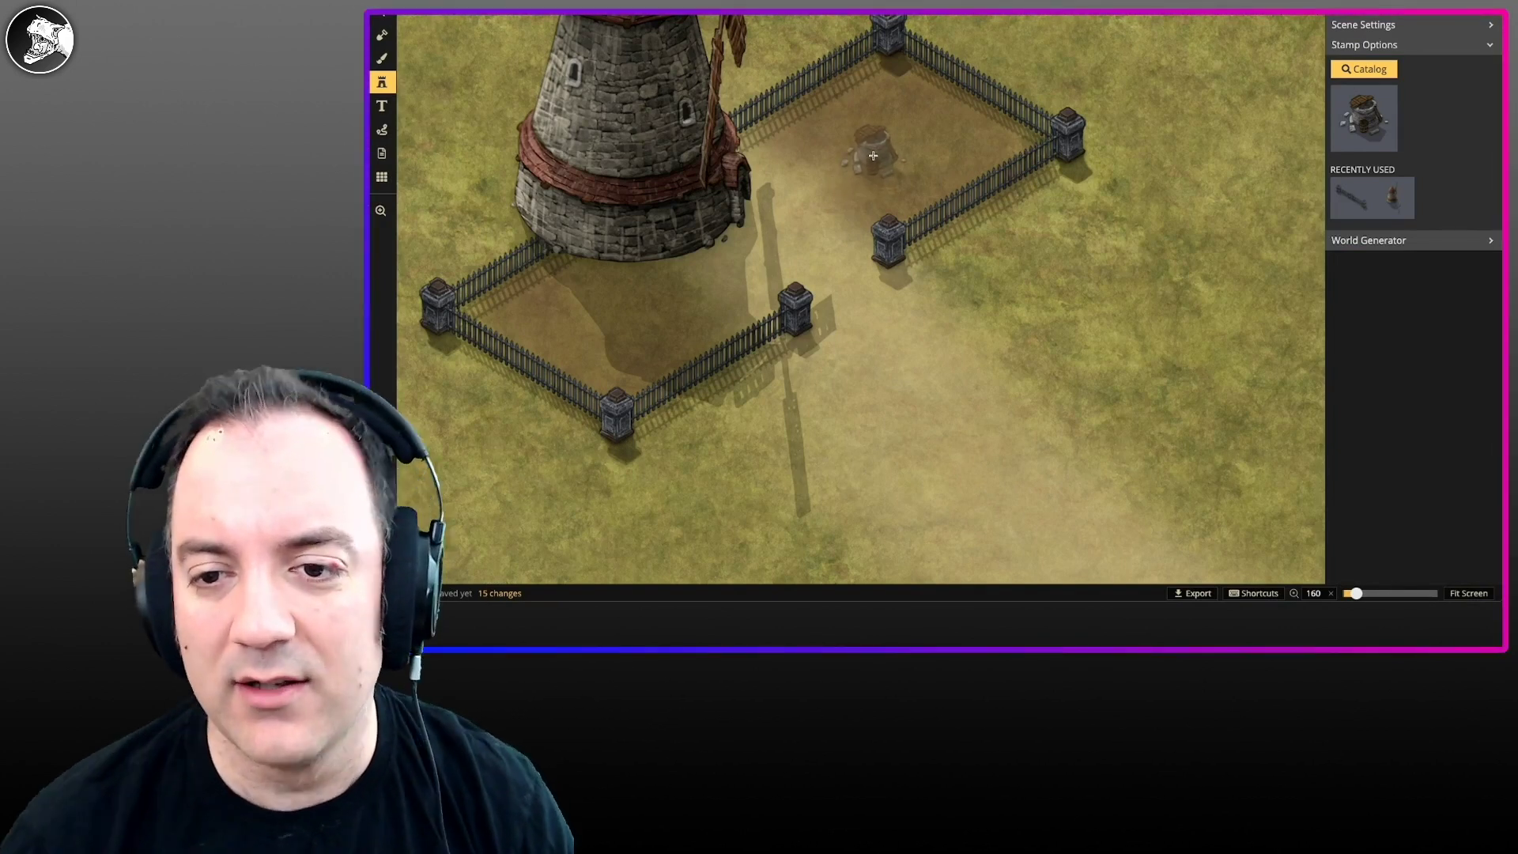
click(876, 156)
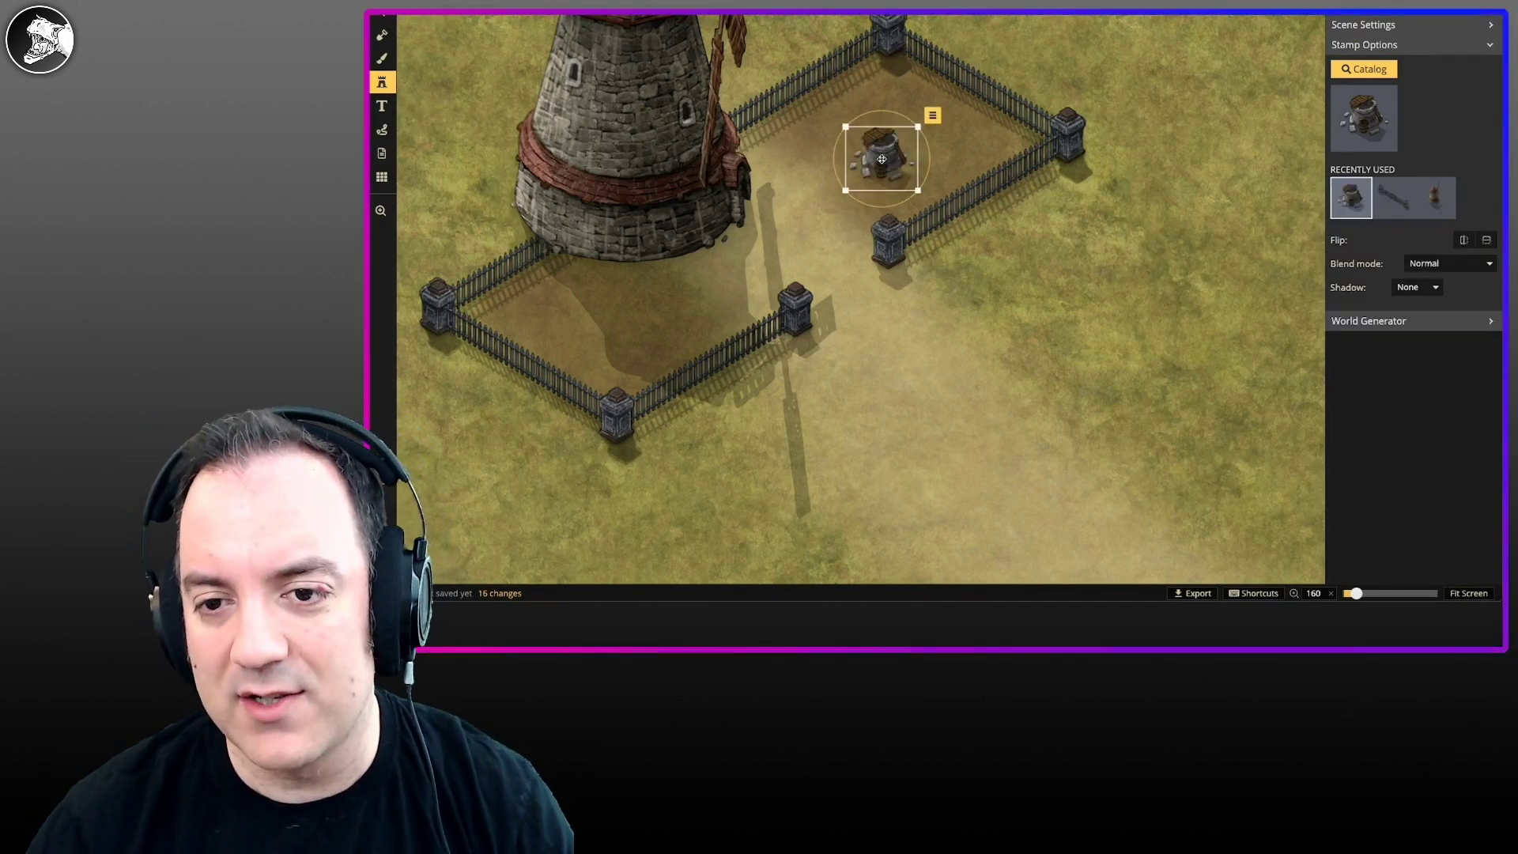
Step: Brush the green grass texture lightly over the soil around the well
key(b)
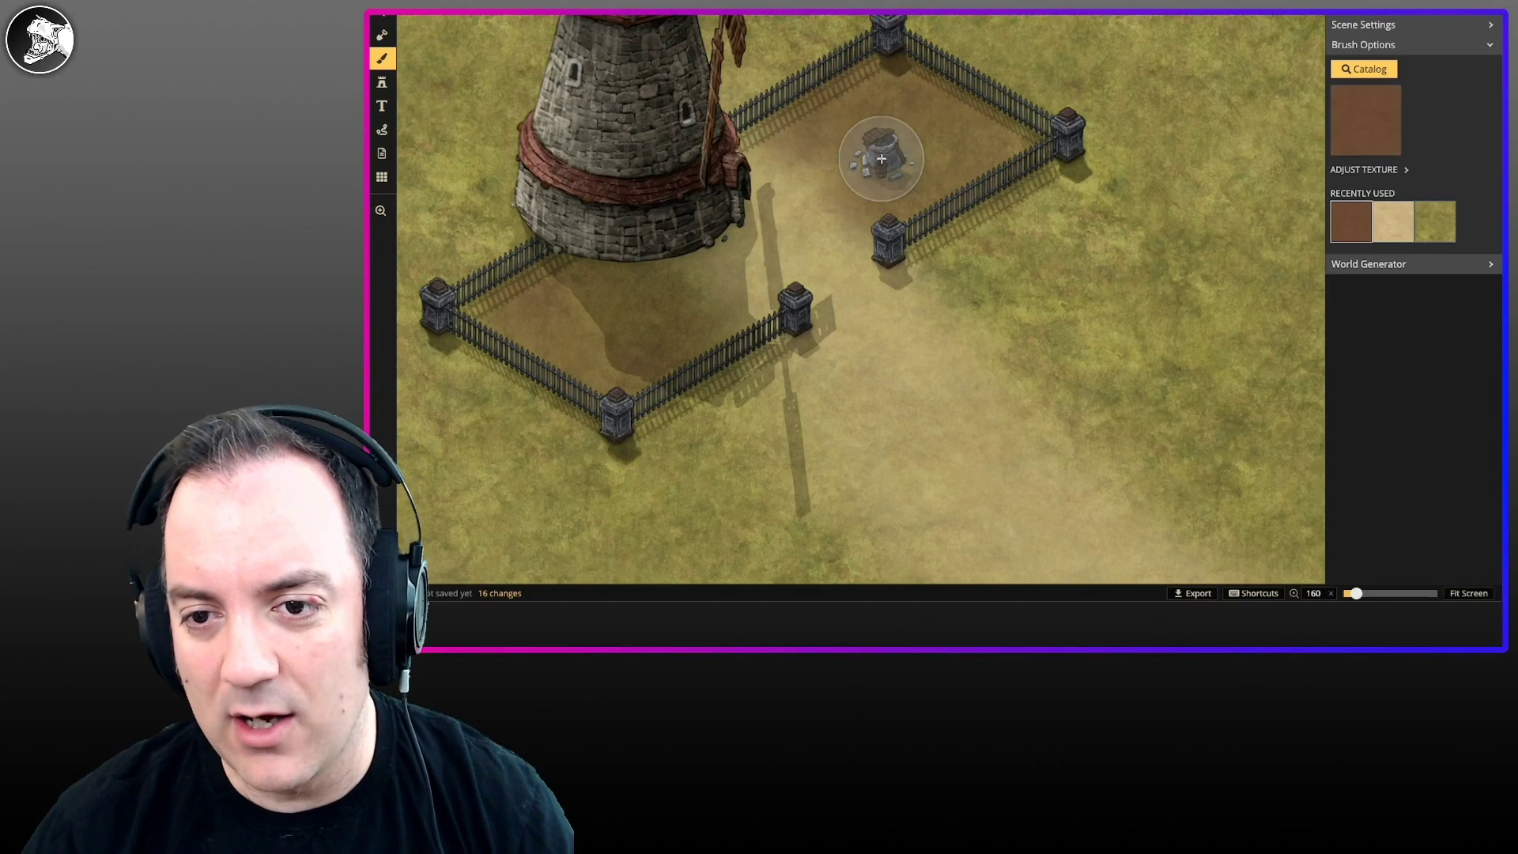
click(1450, 219)
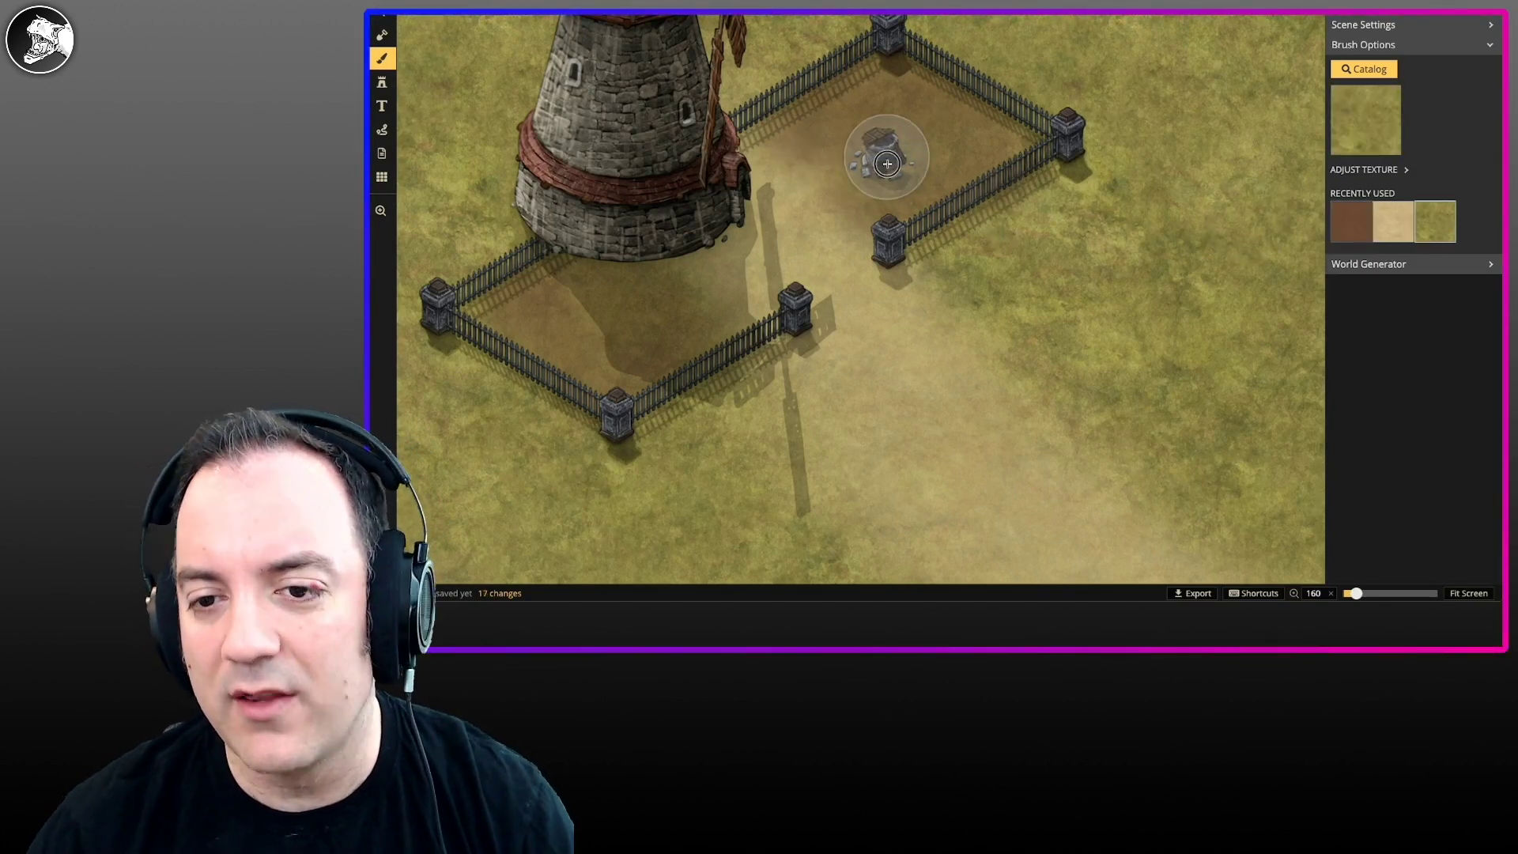
mouse_move(874, 157)
mouse_down()
mouse_move(895, 153)
mouse_move(873, 173)
mouse_up()
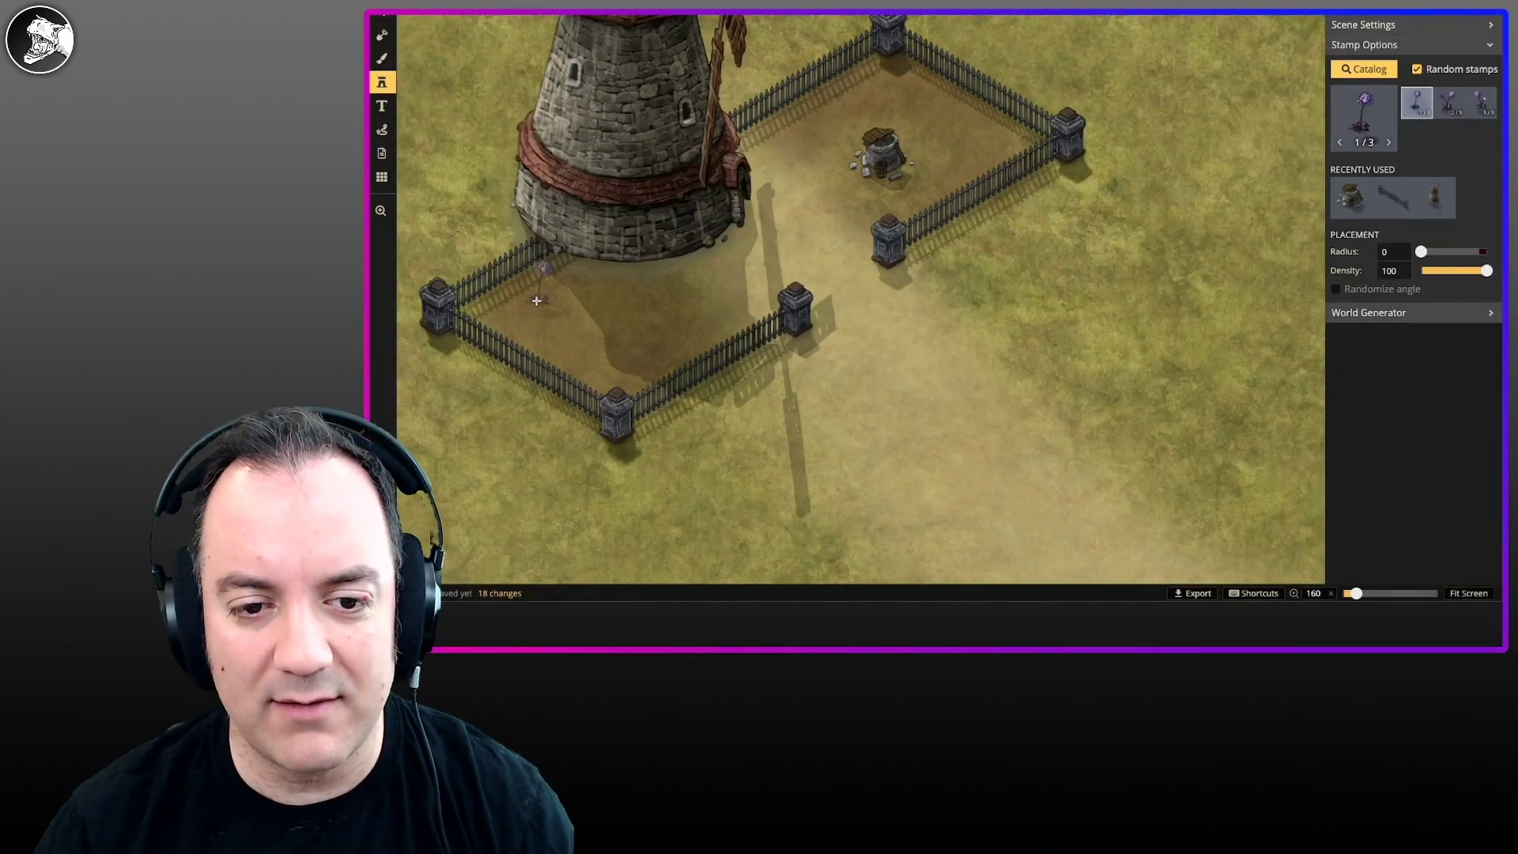
Step: Lock the windmill and the three Graveyard Fence pieces of the front yard in the object list
key(space)
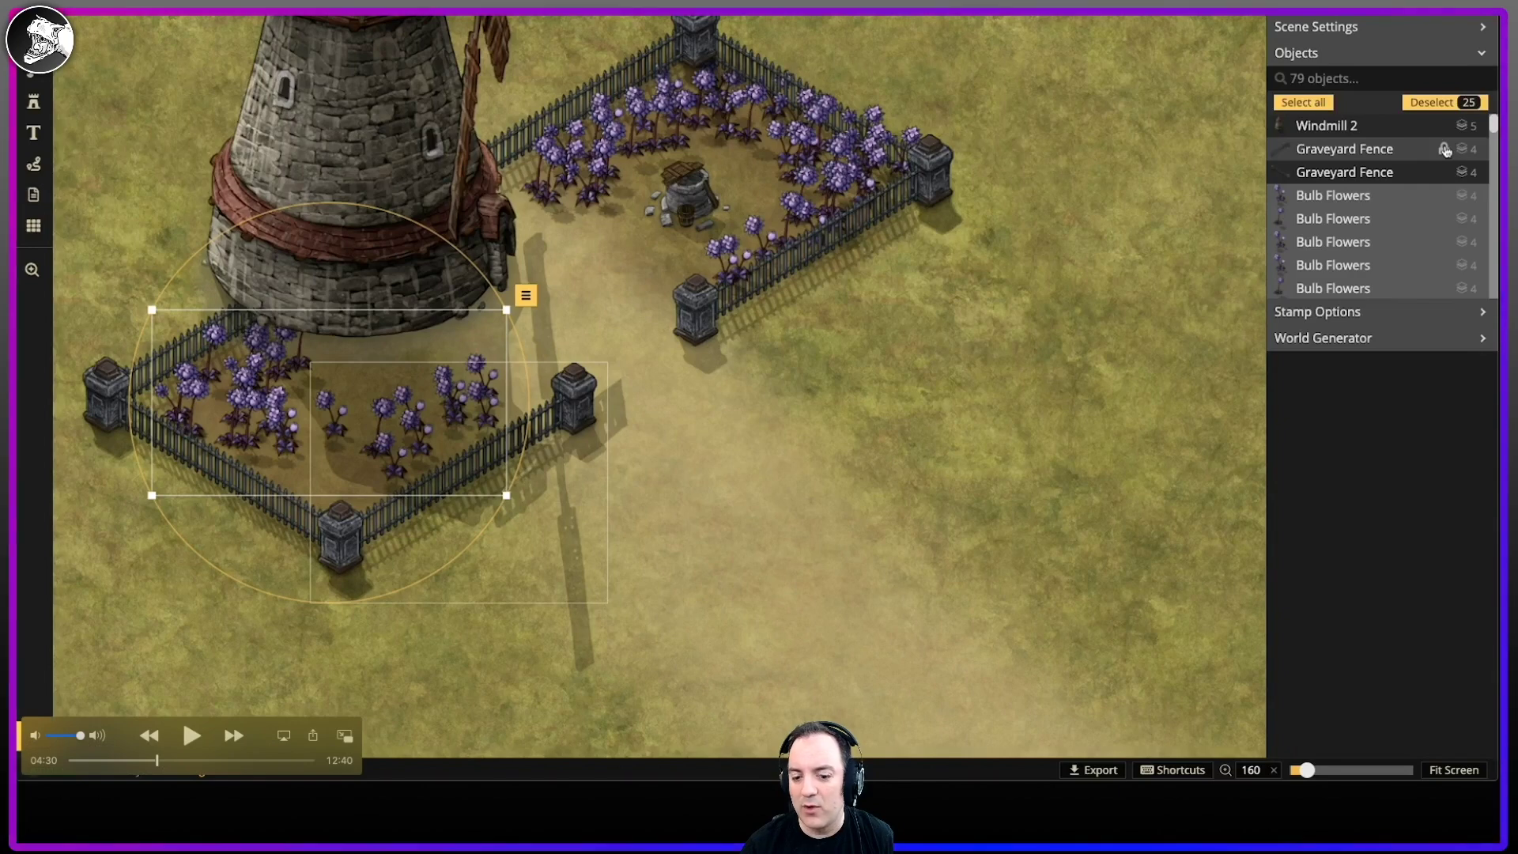
click(1443, 149)
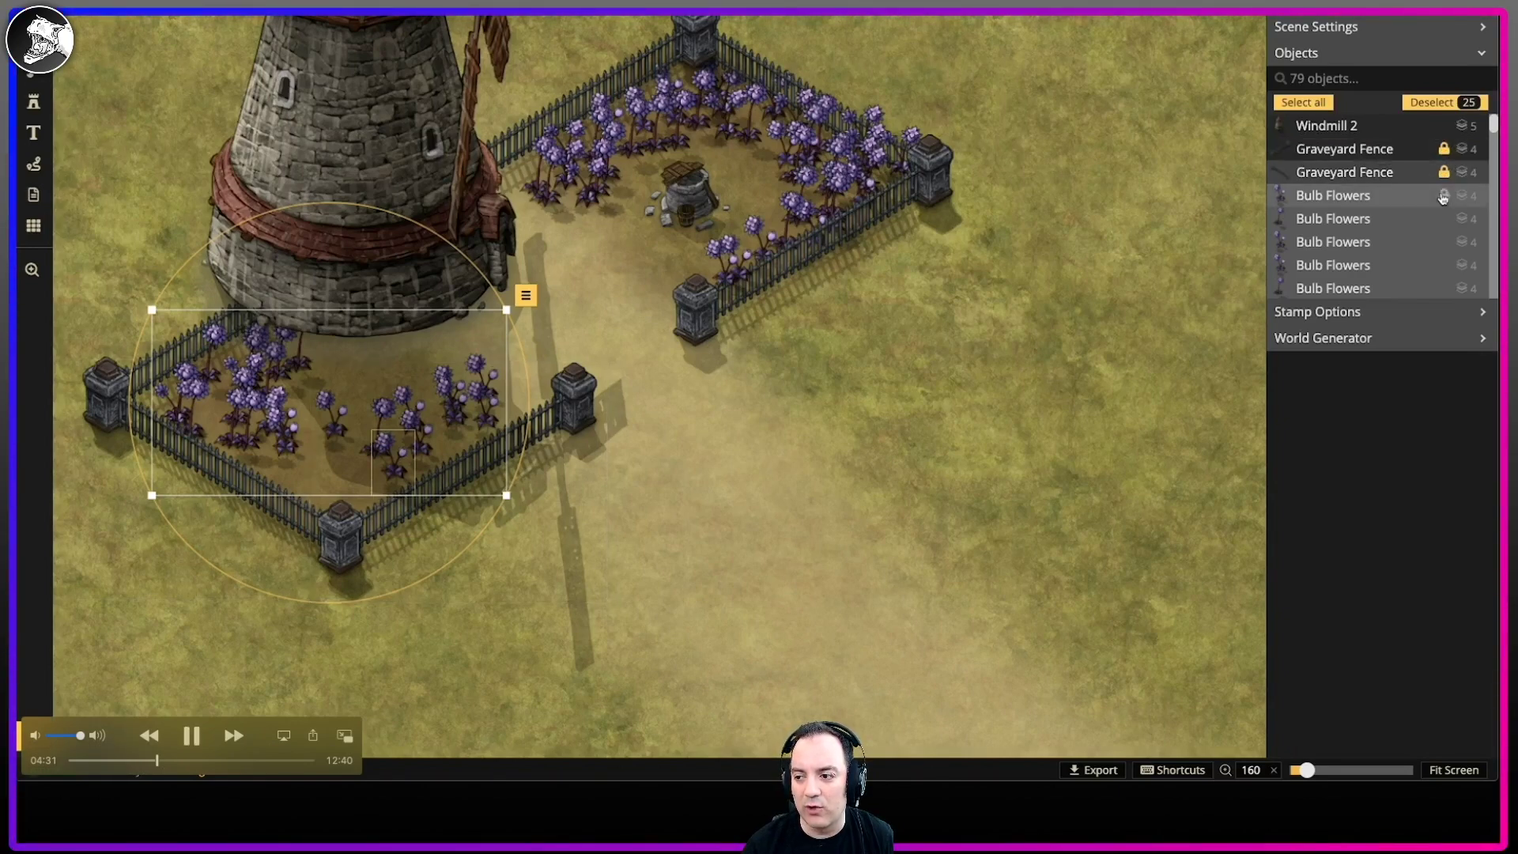
click(1444, 172)
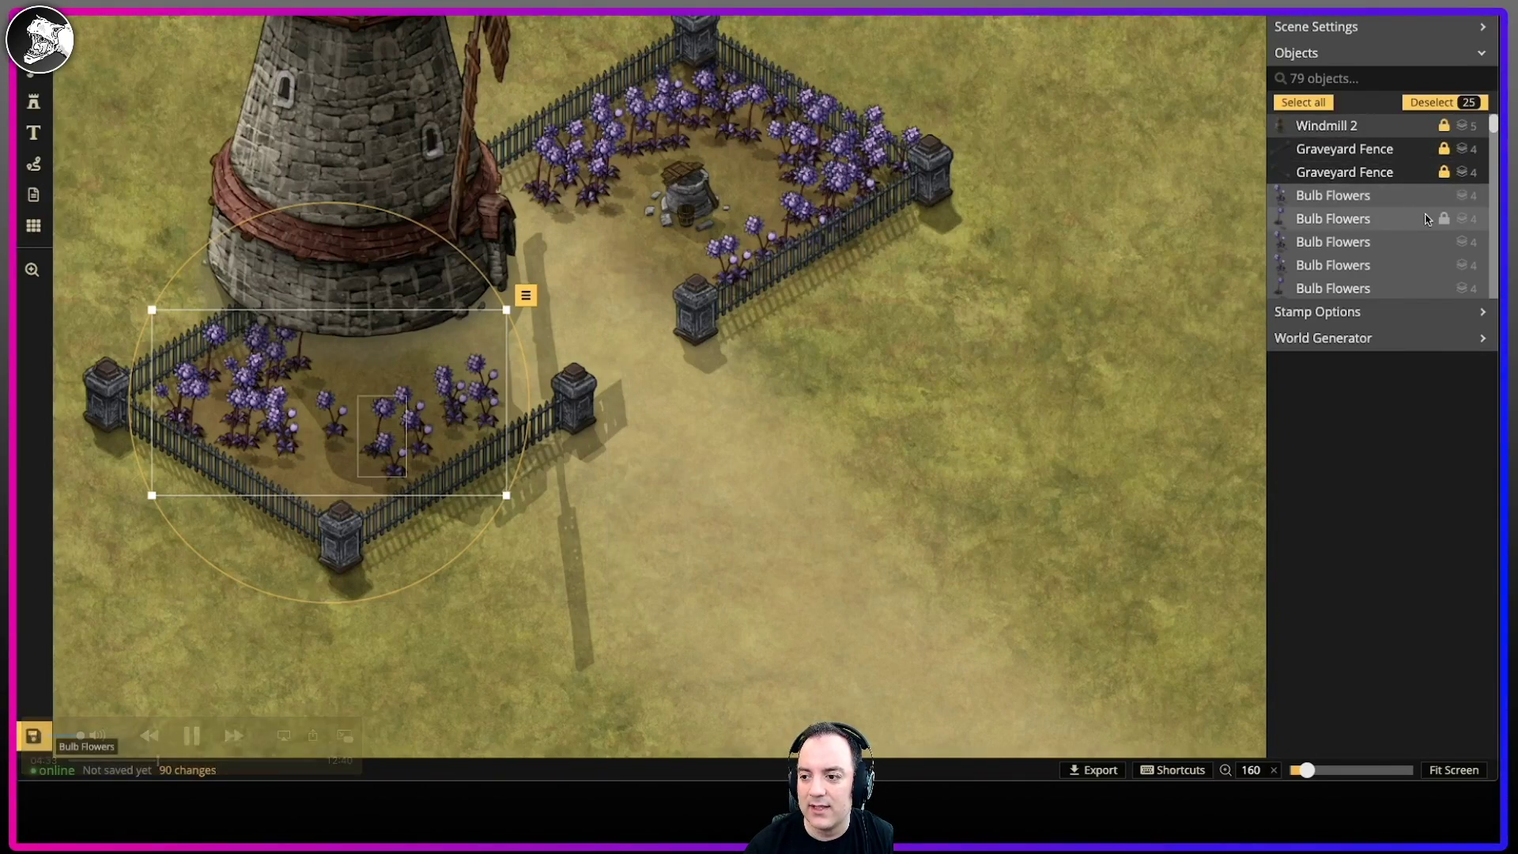
scroll(1423, 222, down, 3)
scroll(1429, 224, down, 2)
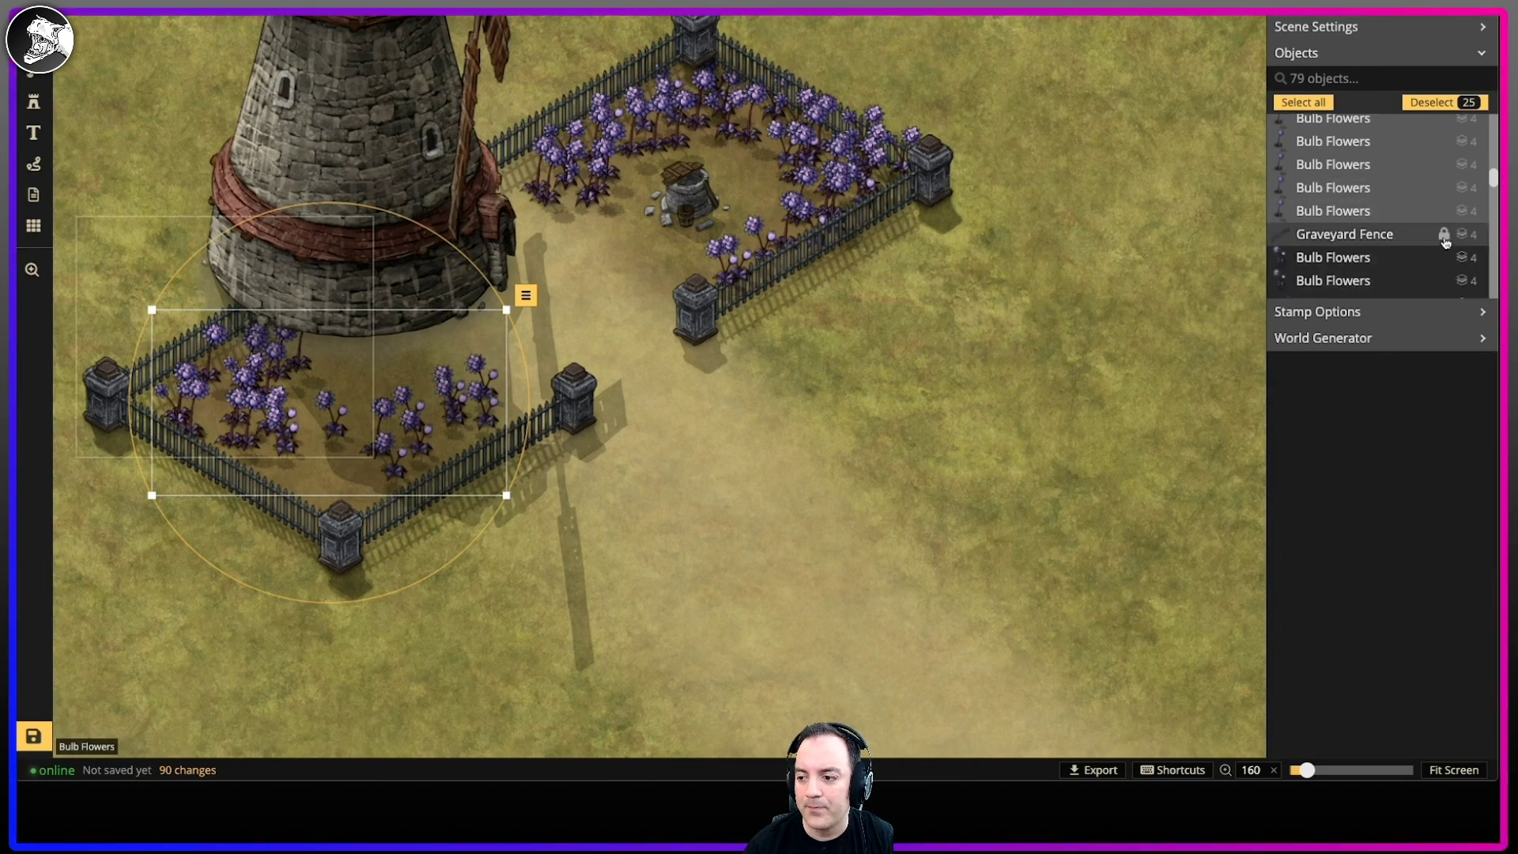
click(1444, 236)
Step: Lock the well and the remaining Graveyard Fence pieces in the object list
scroll(1441, 255, down, 3)
scroll(1447, 237, up, 3)
click(1445, 203)
scroll(1441, 243, down, 3)
scroll(1440, 243, down, 1)
click(1443, 238)
scroll(1437, 261, down, 10)
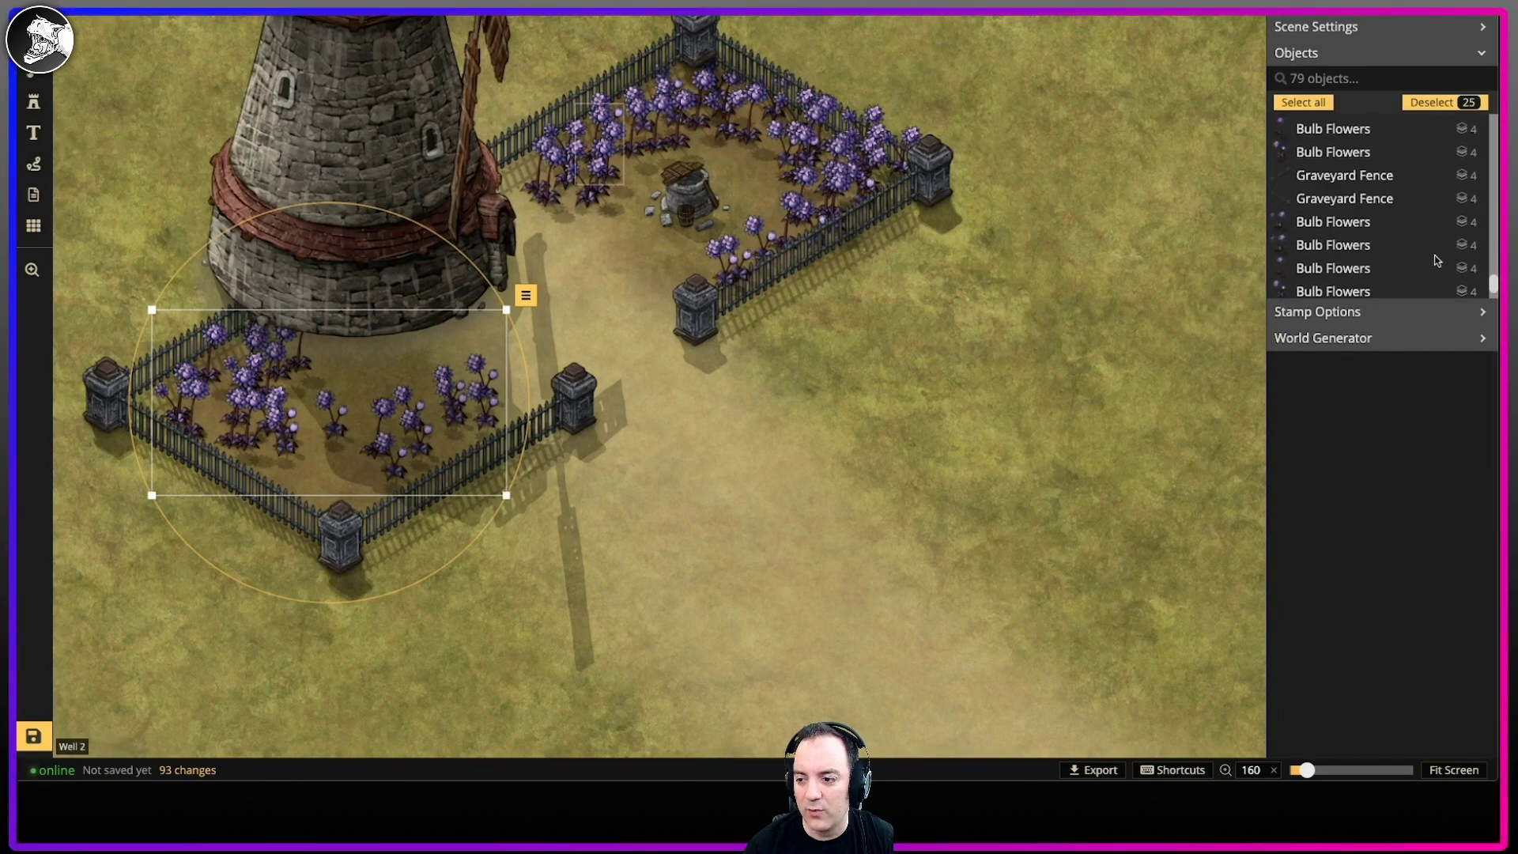
scroll(1437, 259, up, 1)
click(1444, 151)
click(1444, 174)
scroll(1441, 198, down, 1)
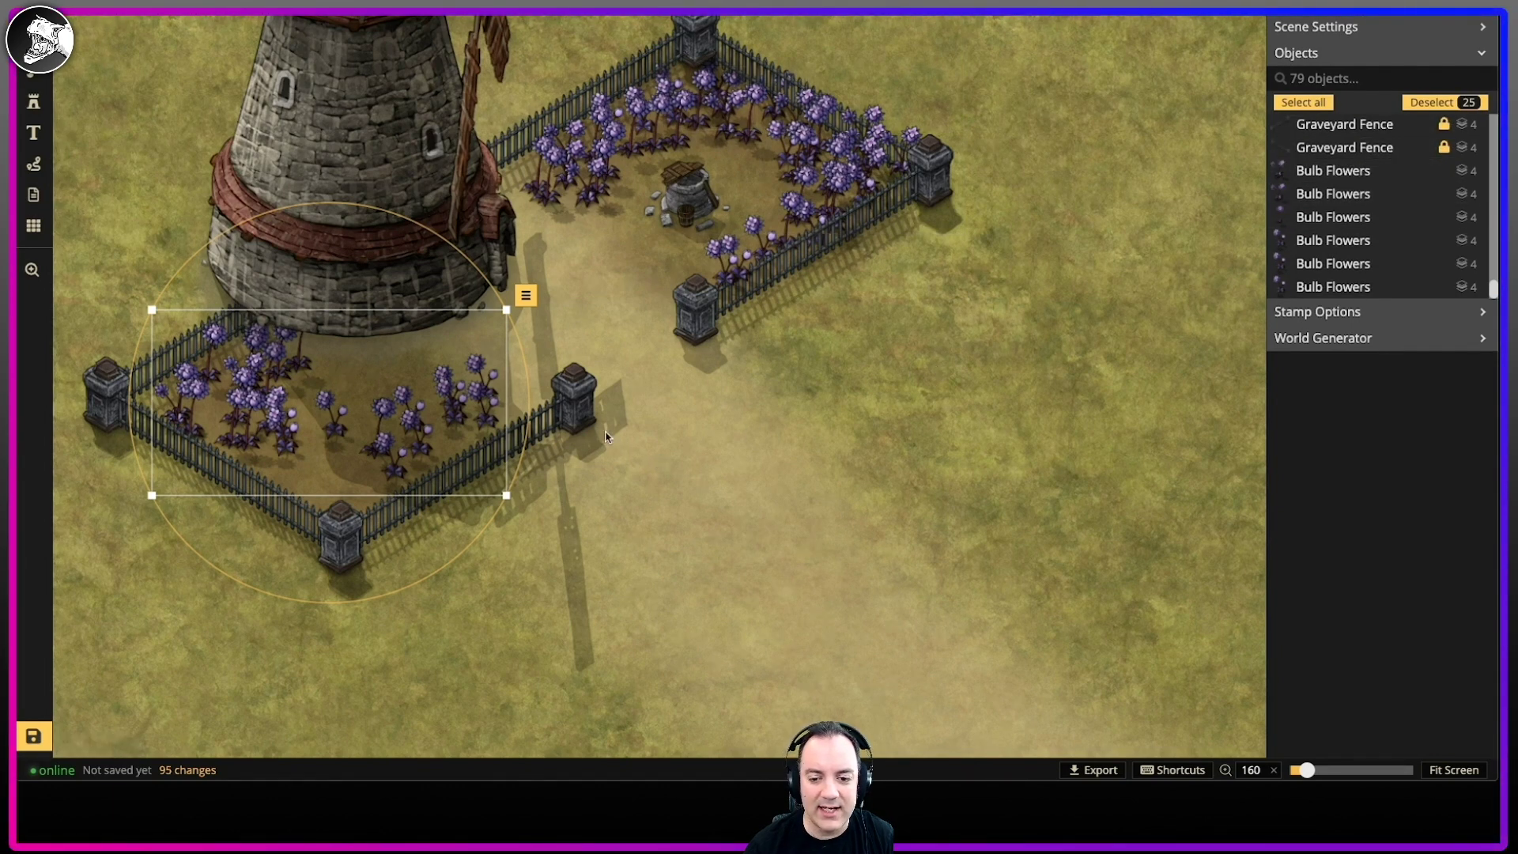
Step: Select all the Bulb Flowers in the well yard and the front yard, and delete them
drag(415, 278, 419, 275)
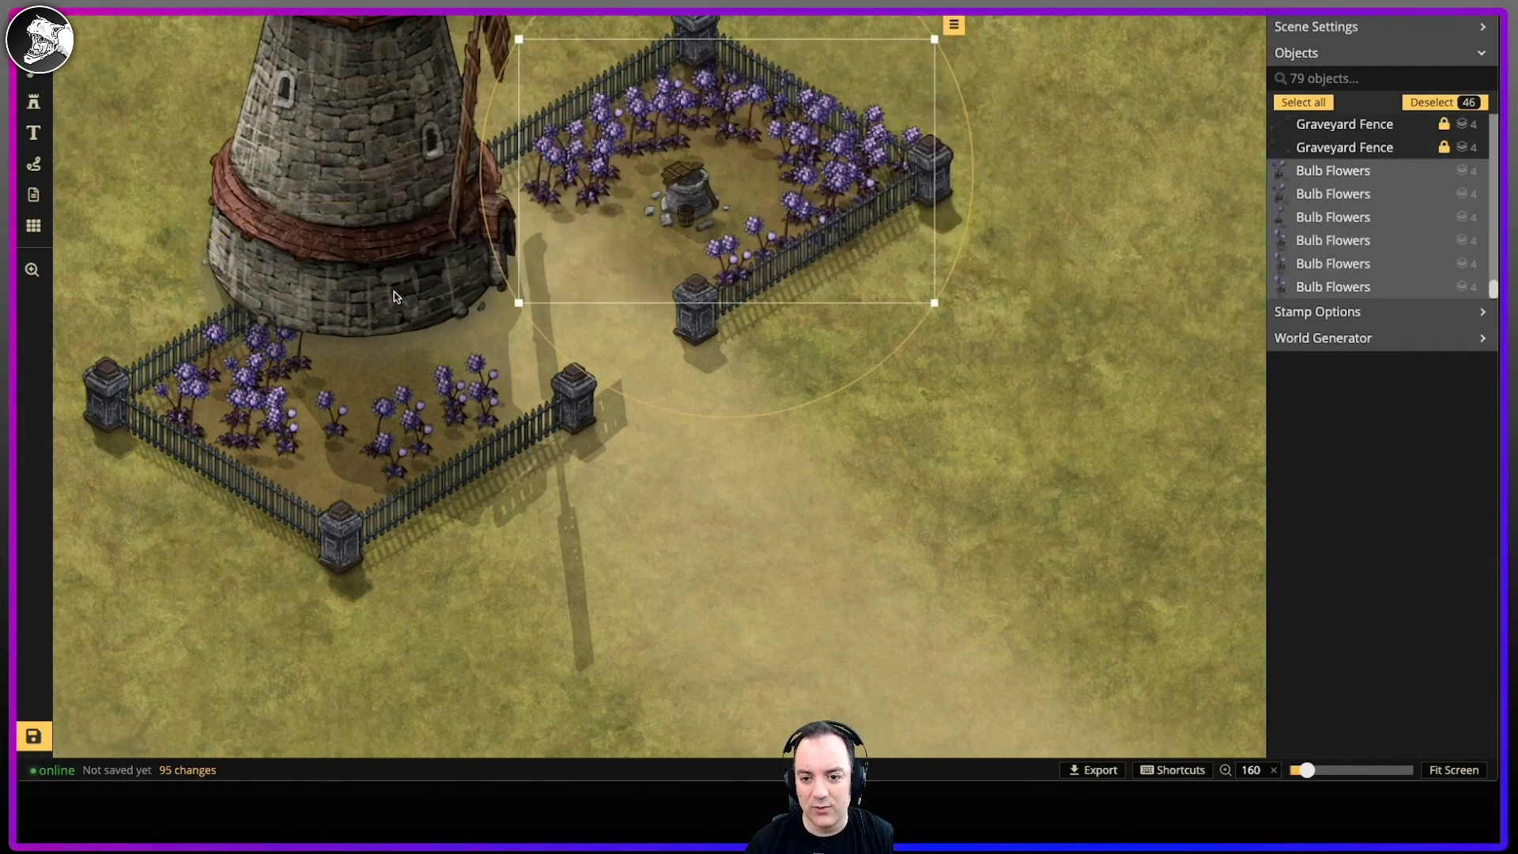
key(Delete)
drag(99, 235, 598, 530)
key(Delete)
Step: Scatter random Bulb Flowers stamps sparsely around the well, along the inside of the yard's fences
key(b)
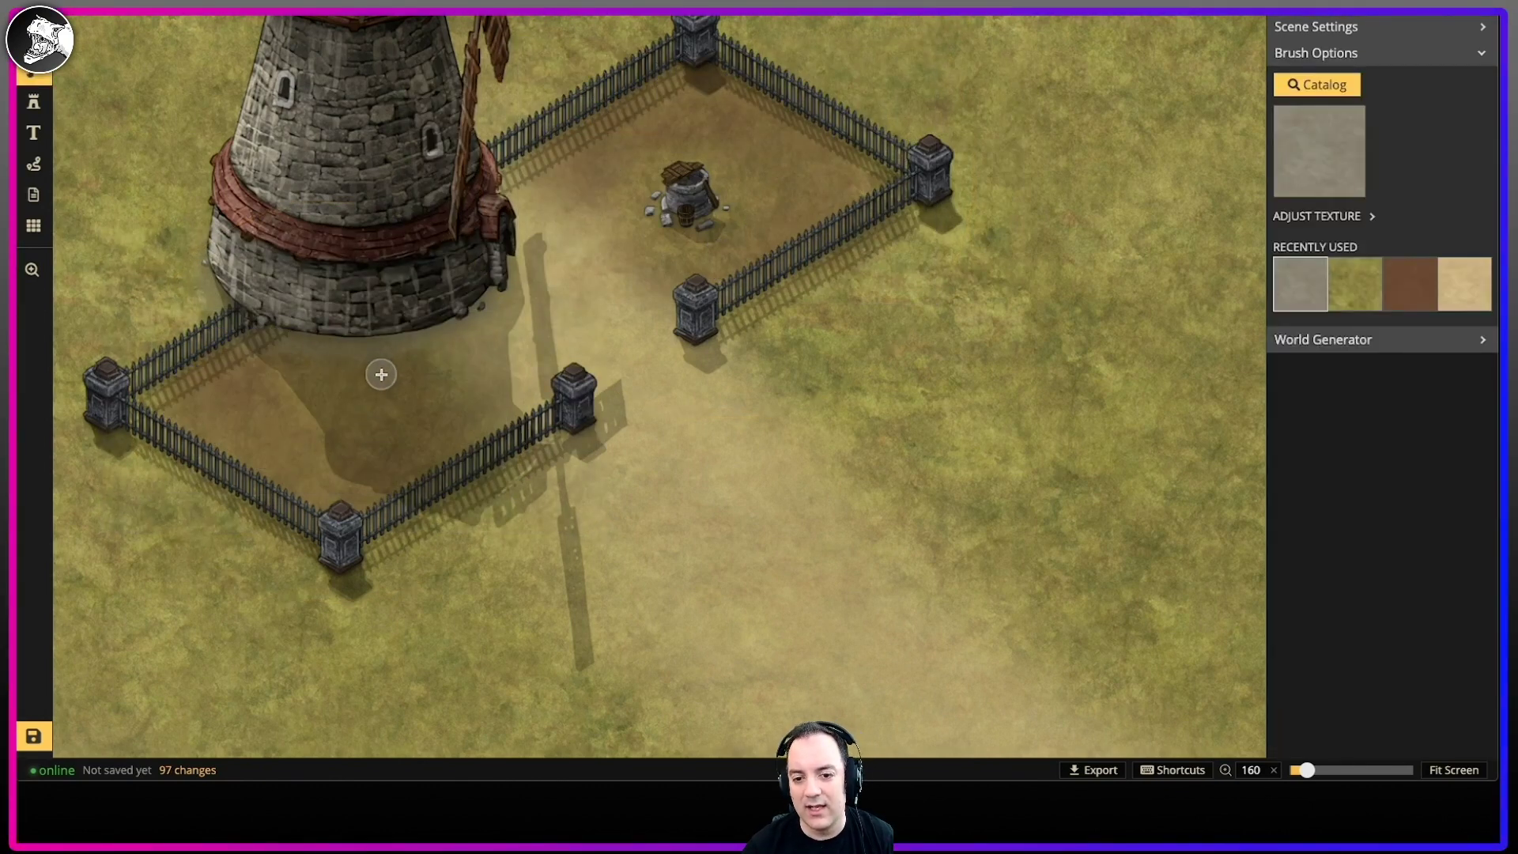
key(s)
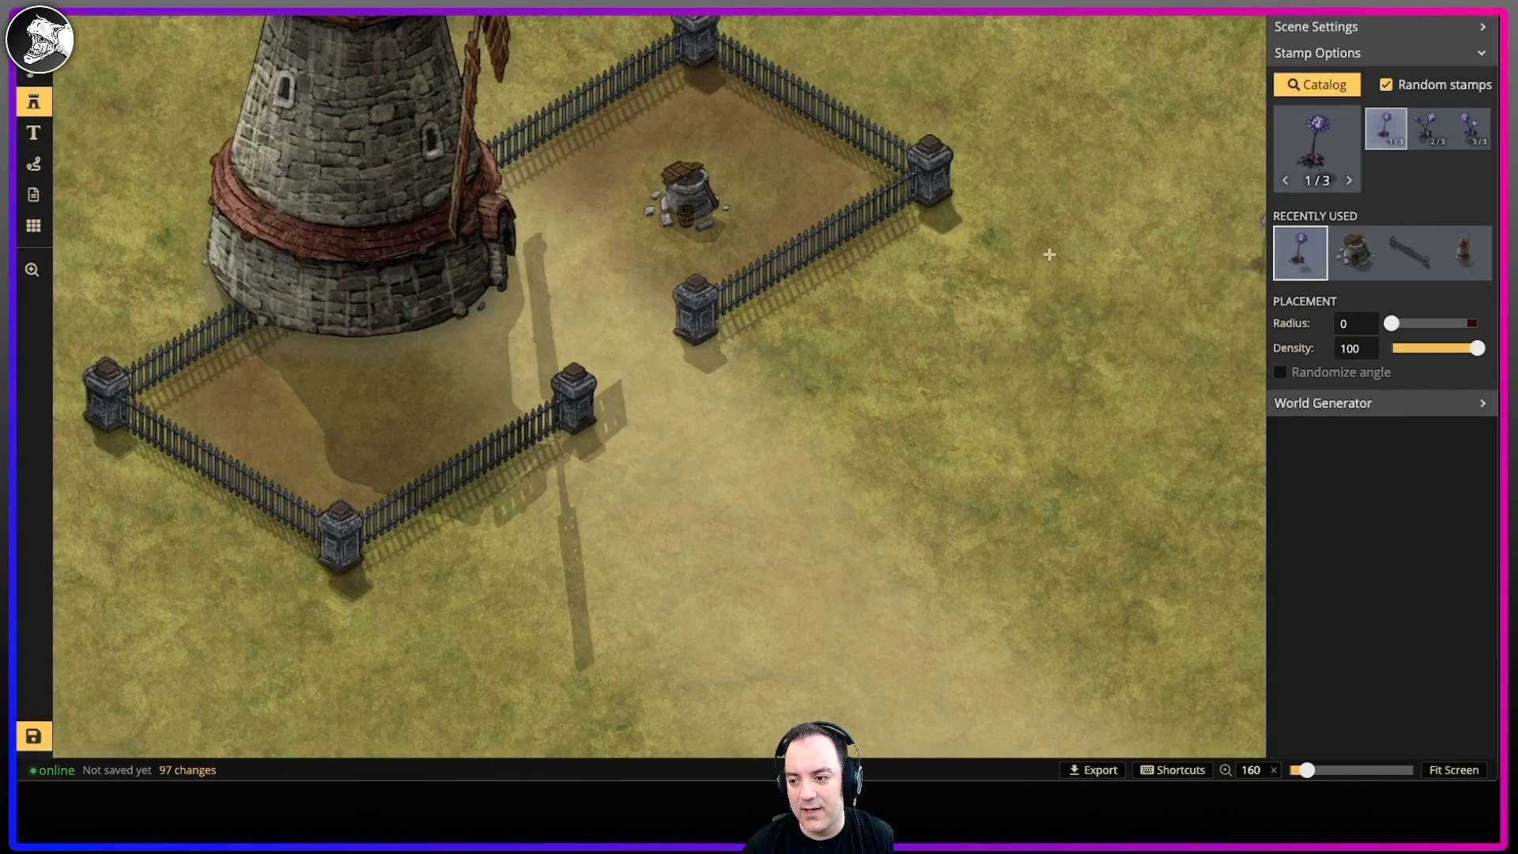
click(613, 141)
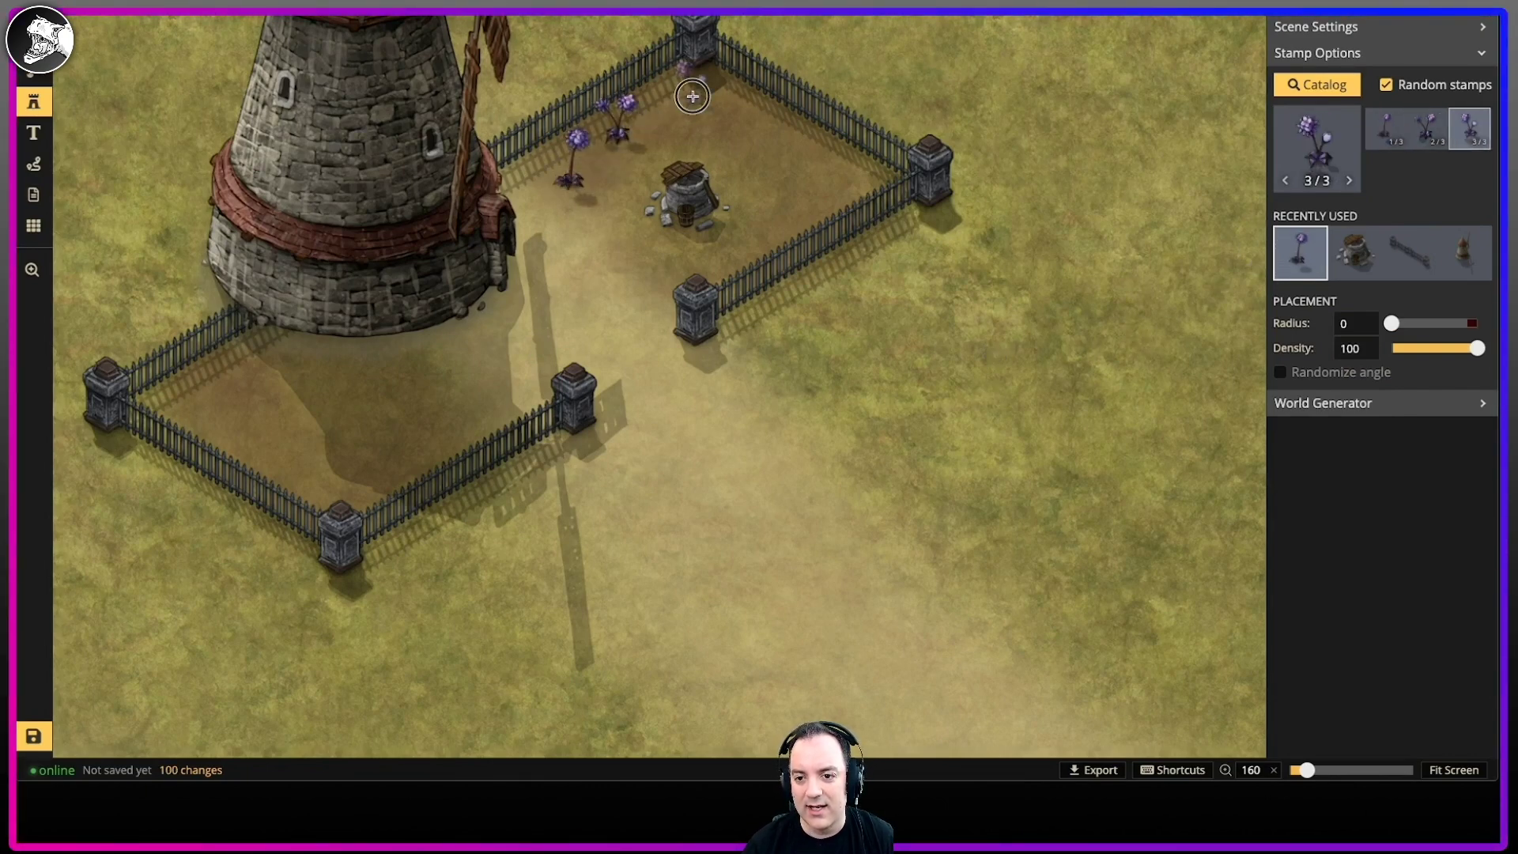
click(756, 158)
click(809, 141)
click(807, 211)
click(860, 199)
click(769, 233)
click(721, 278)
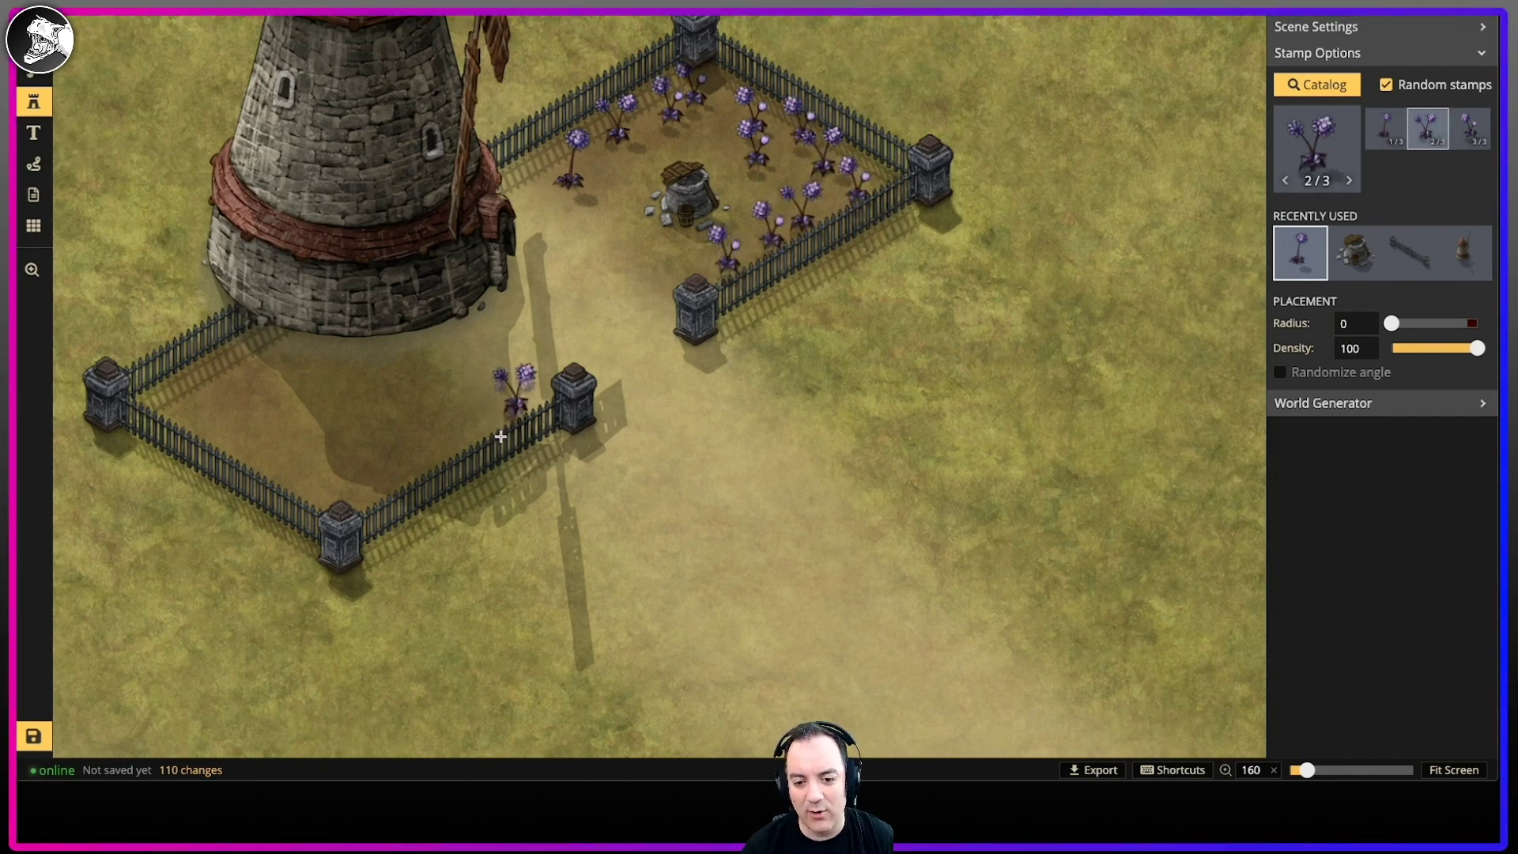
Step: Scatter random Bulb Flowers stamps across the front yard, along the fences and beside the tower's base
click(466, 435)
click(423, 429)
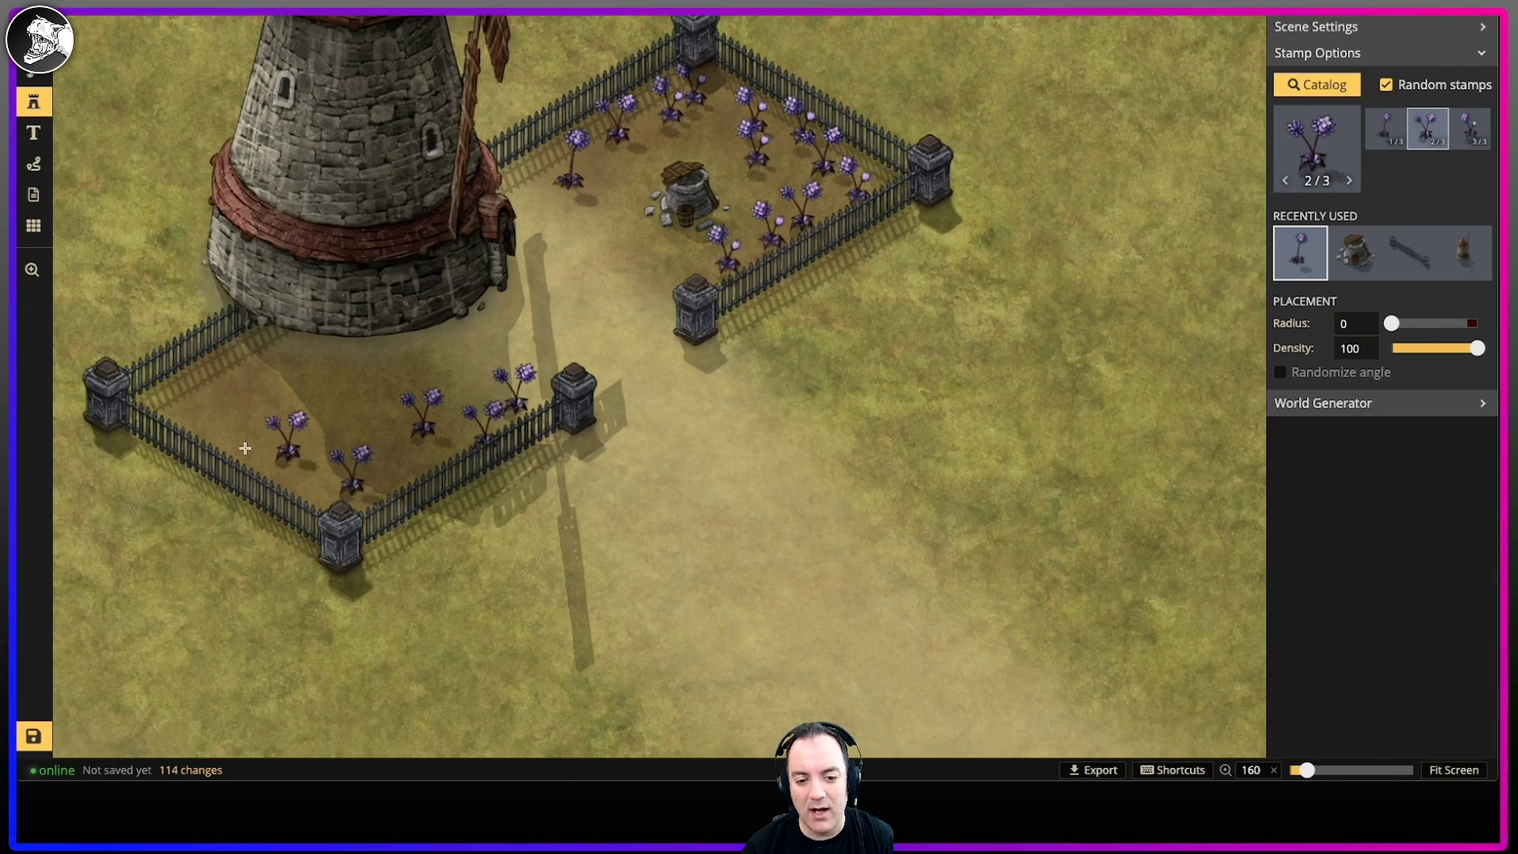
click(255, 366)
click(285, 362)
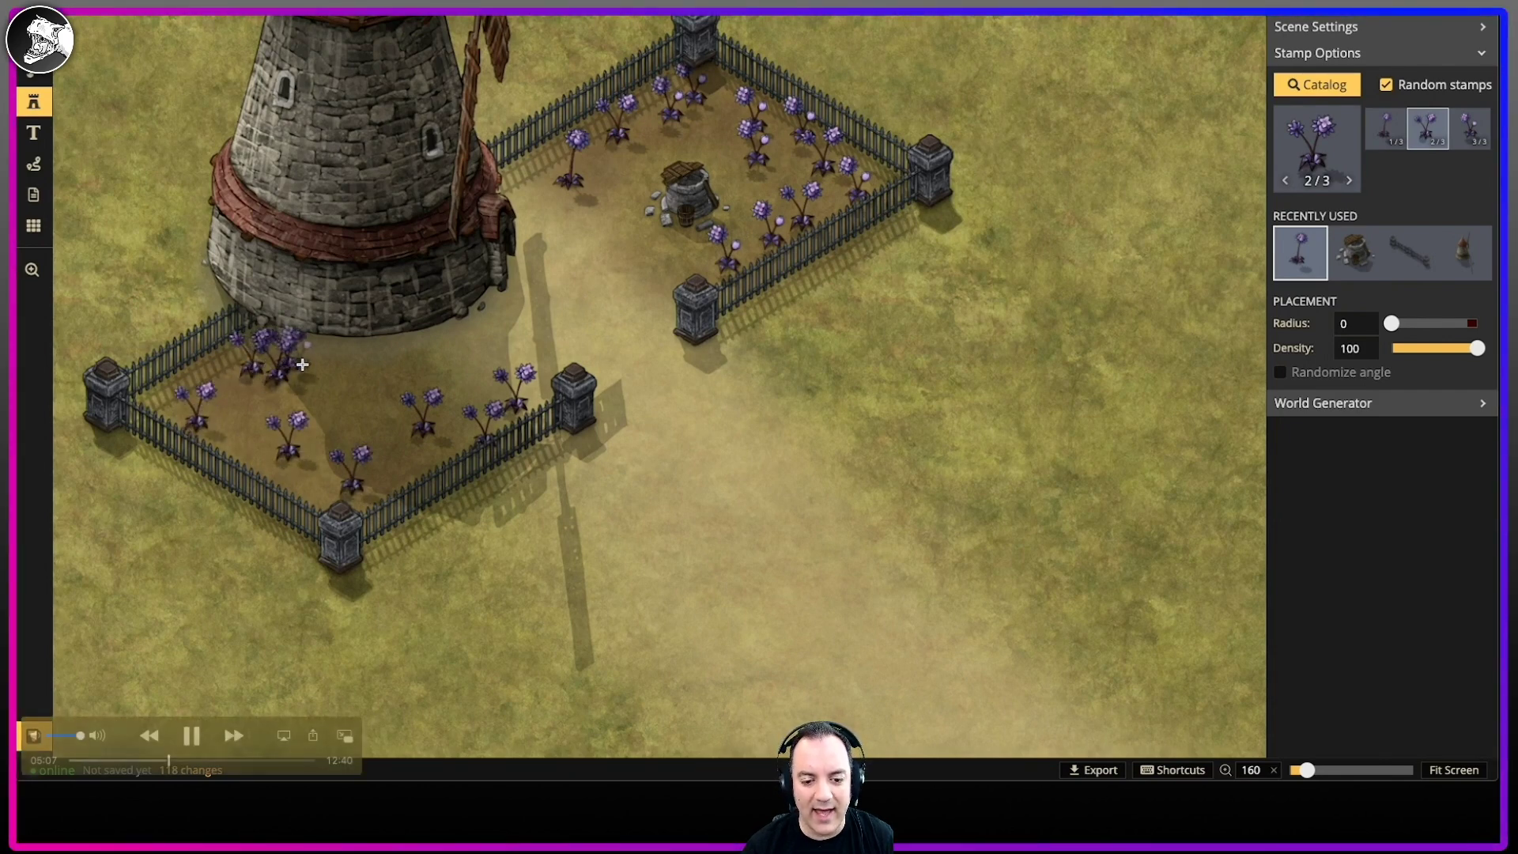
click(320, 372)
click(202, 390)
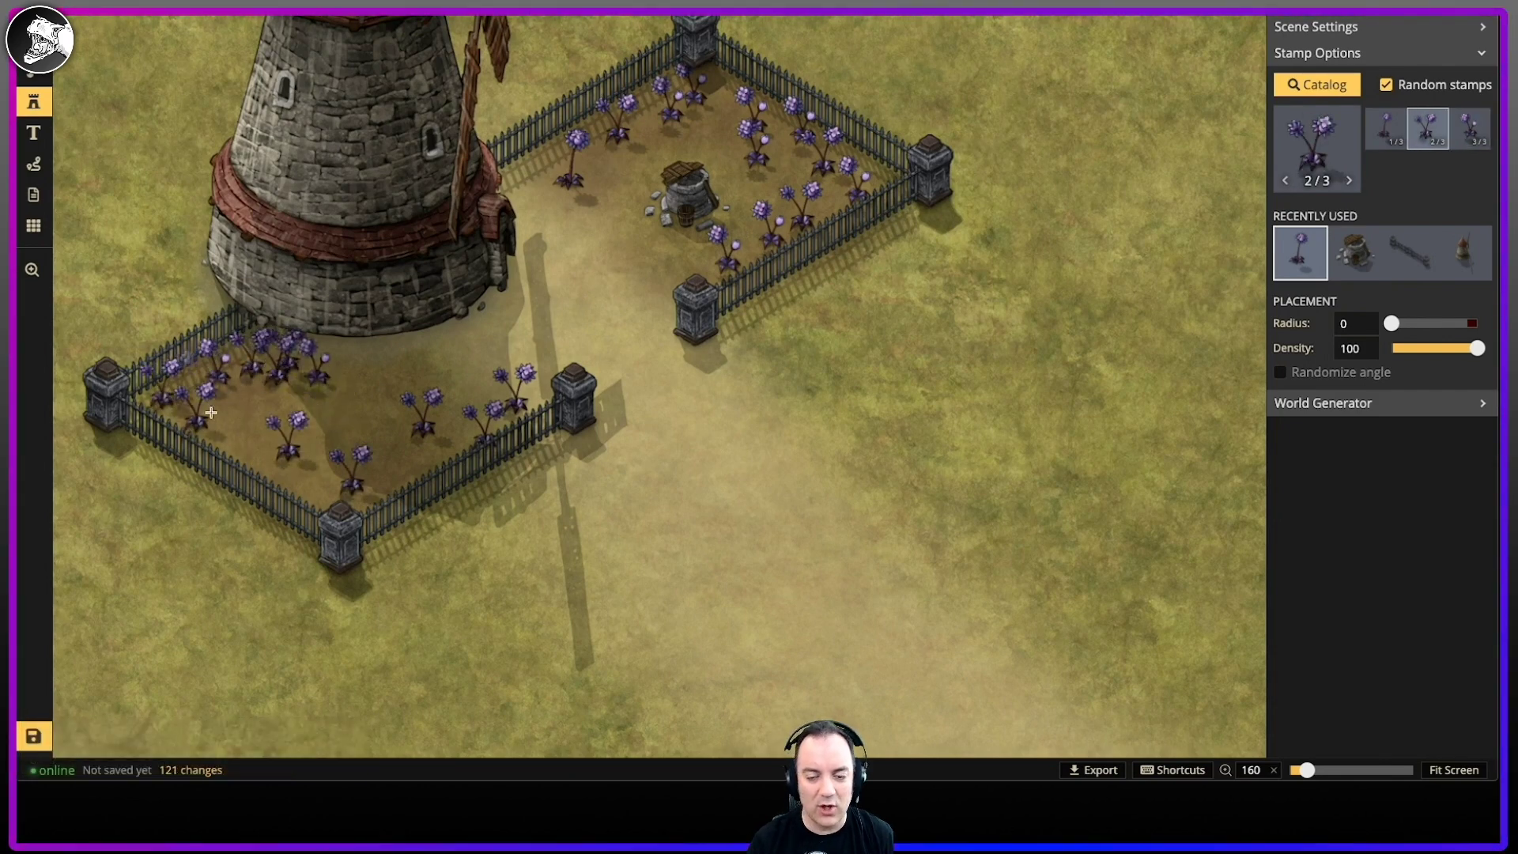
Step: Choose the six-variant set of dense purple flowering plants and fill the gaps between the Bulb Flowers in the front yard
click(1317, 83)
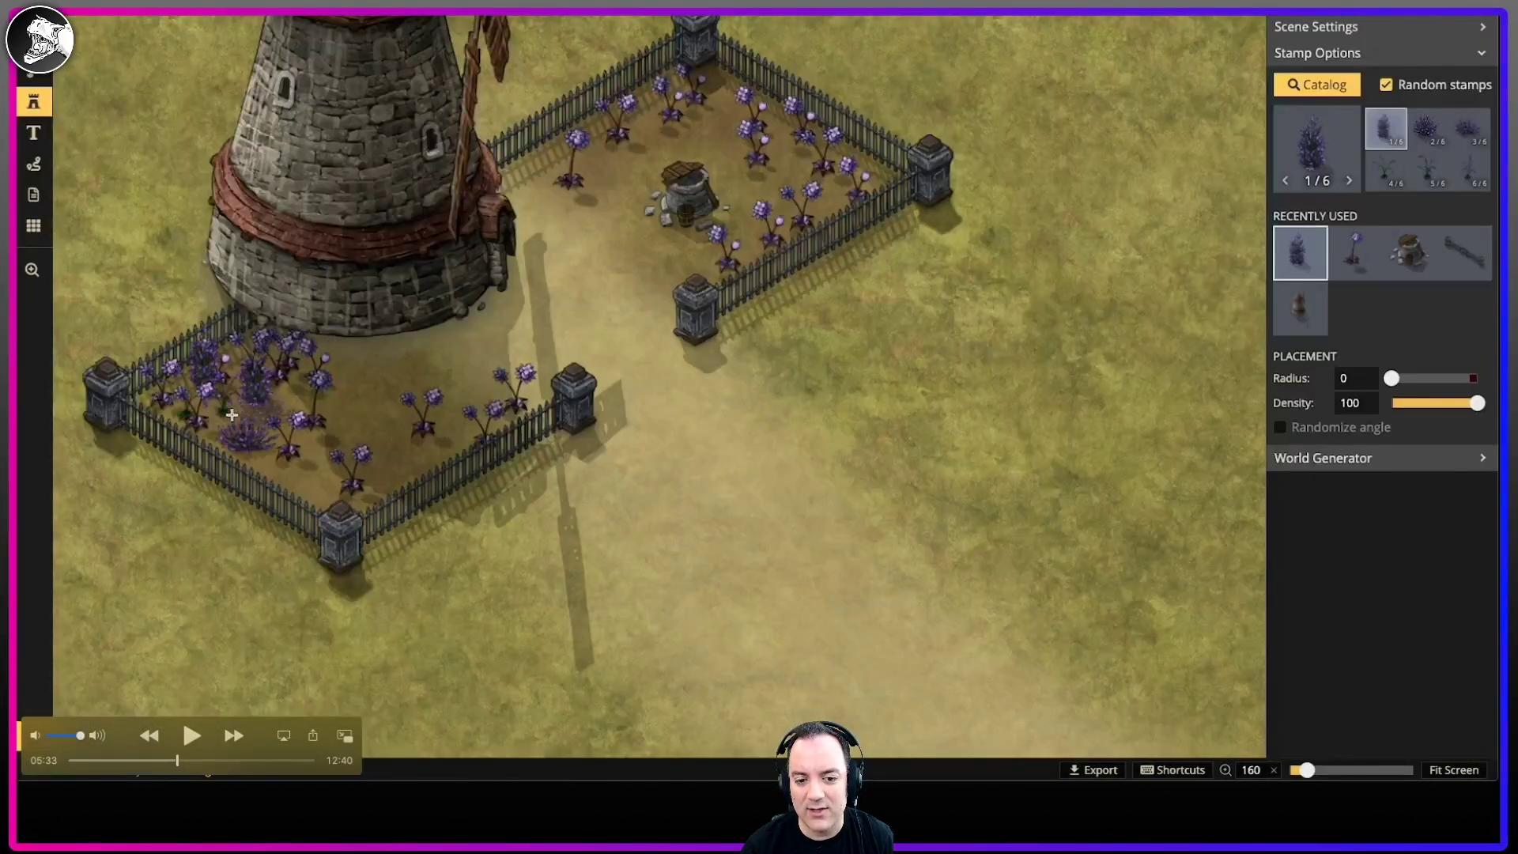
click(236, 412)
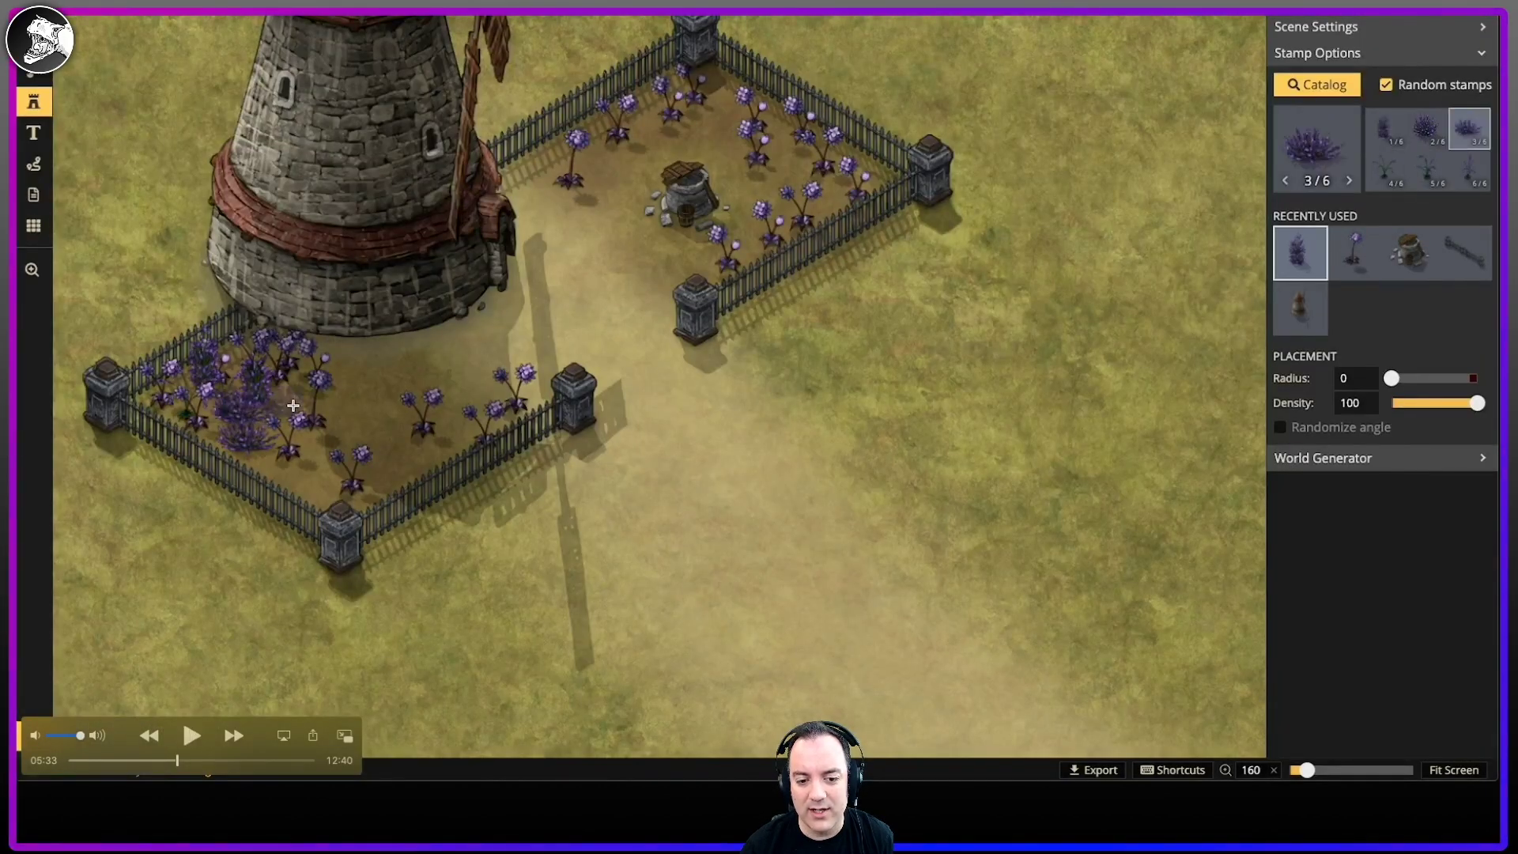
click(295, 408)
click(338, 486)
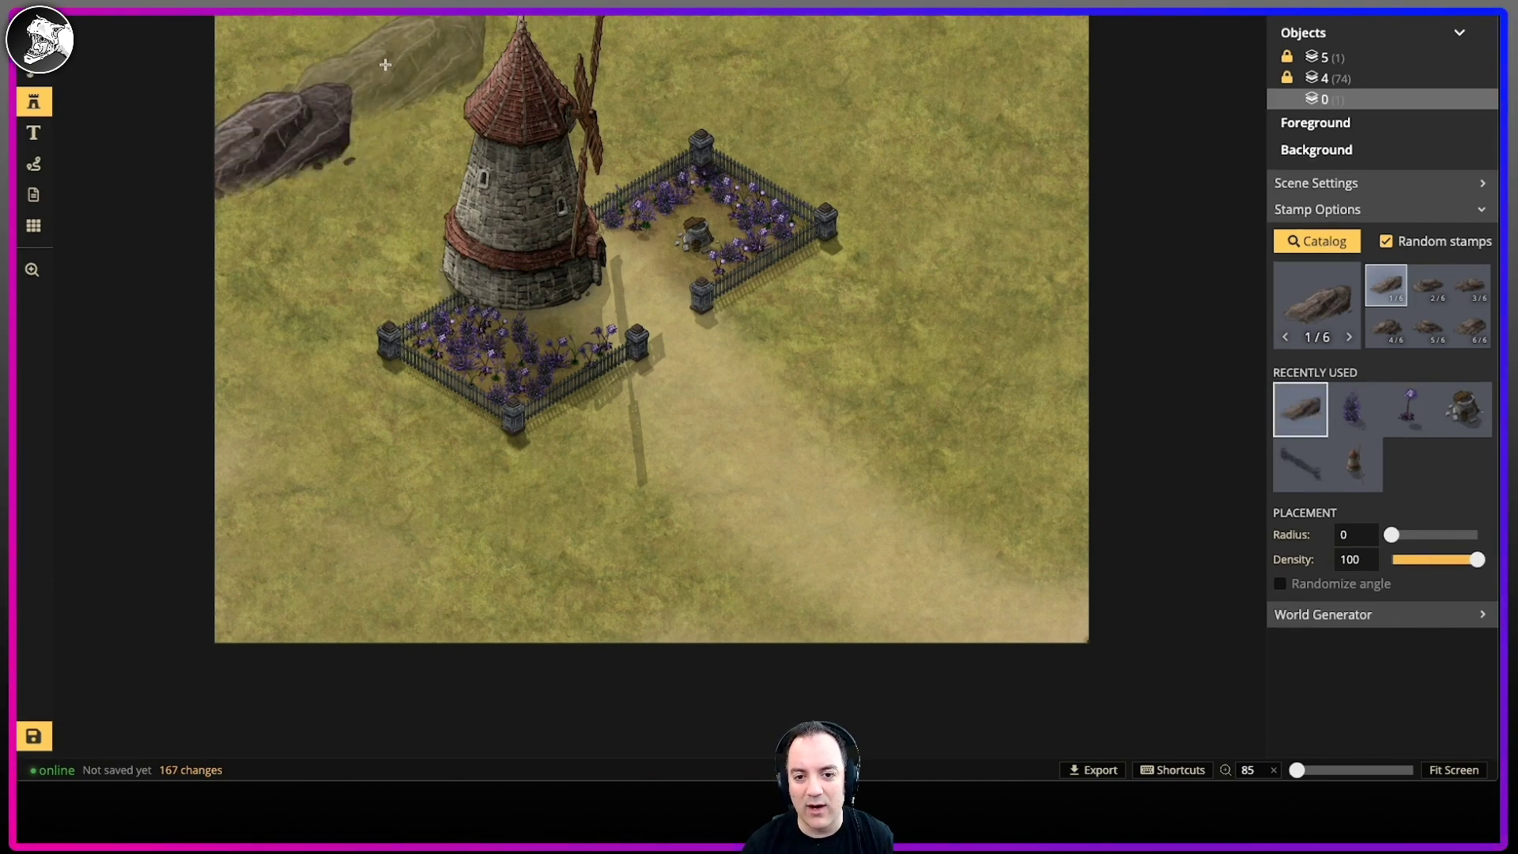
Step: Place varied dark rock outcrop stamps on layer 0 behind the windmill and along the map's left edge
click(1417, 278)
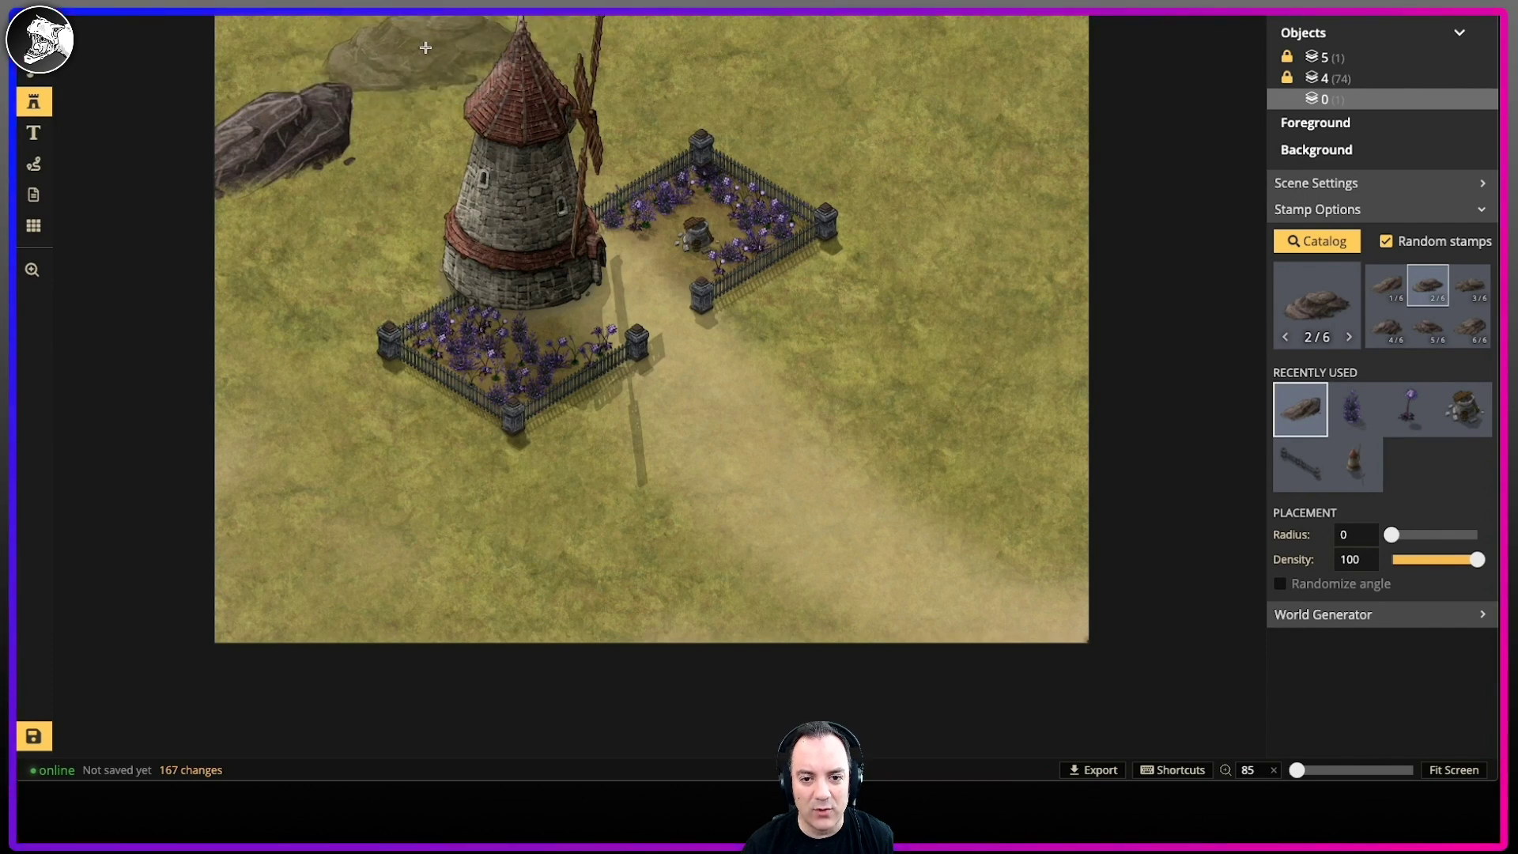
click(420, 40)
click(348, 38)
click(379, 28)
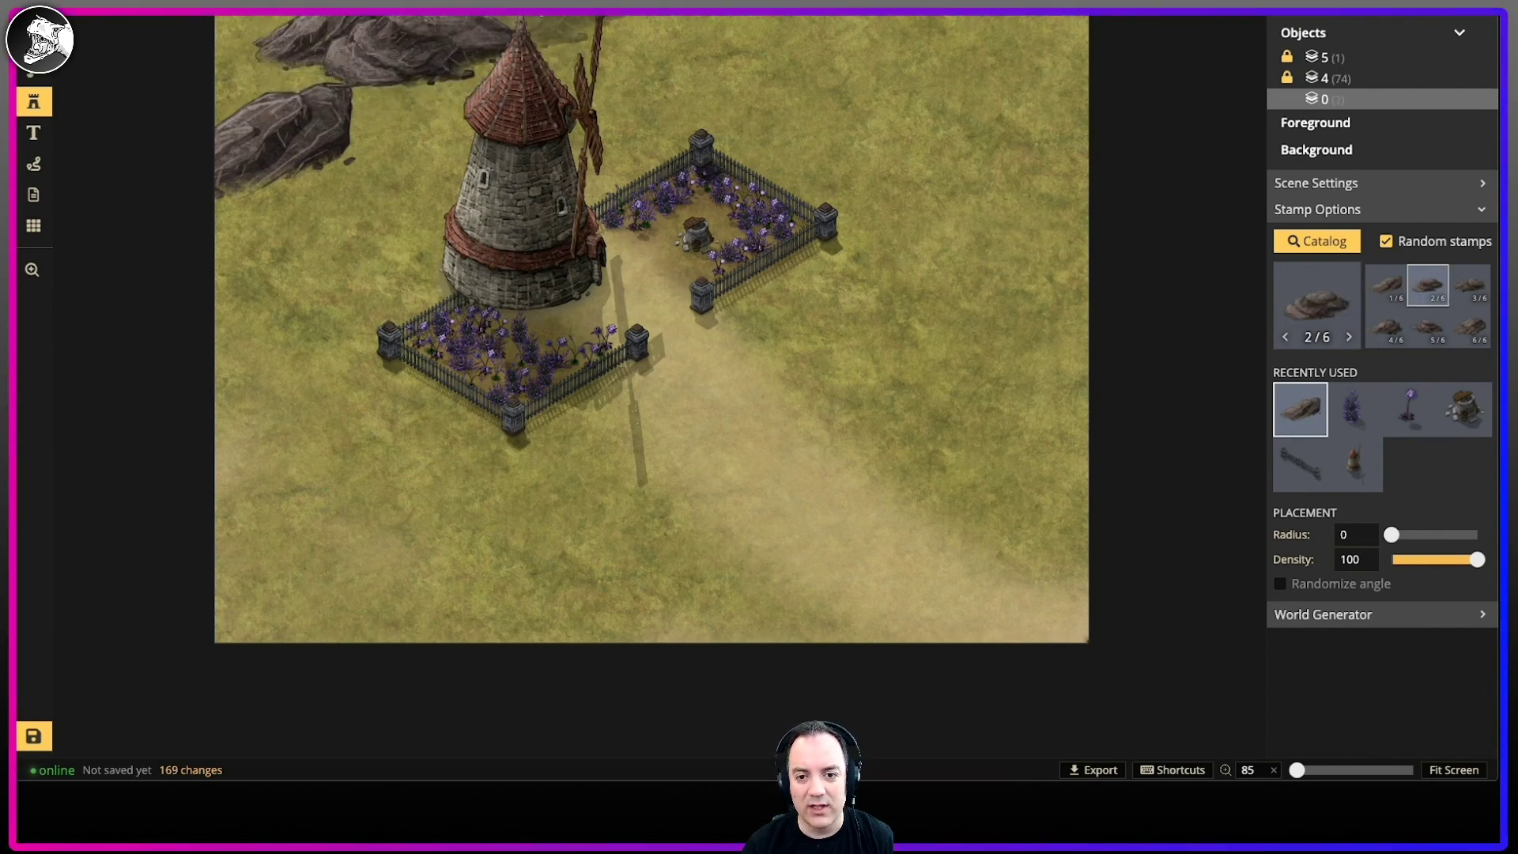
click(540, 23)
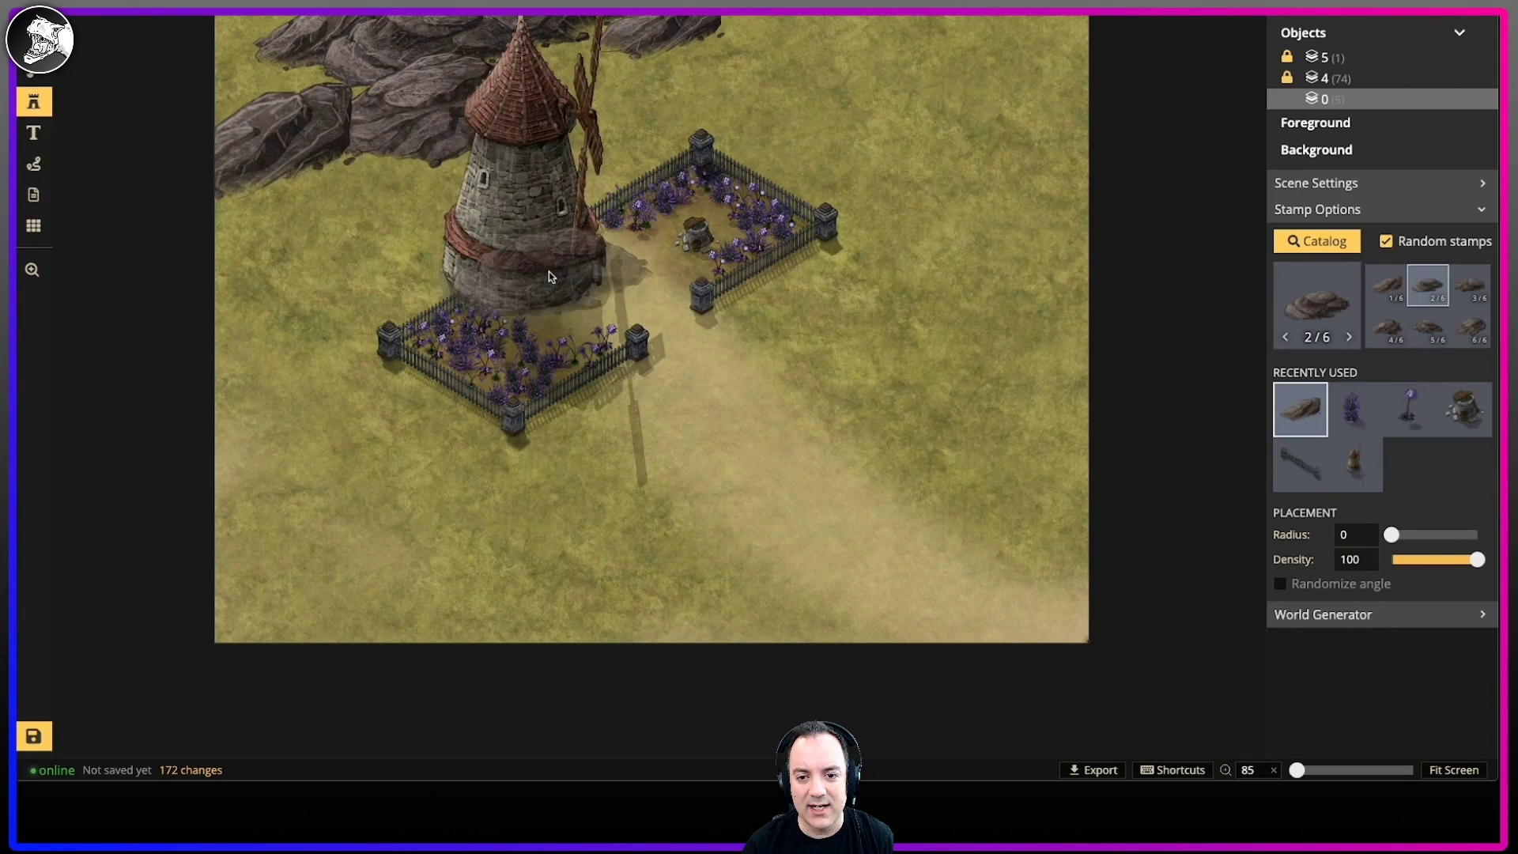
click(348, 508)
click(261, 300)
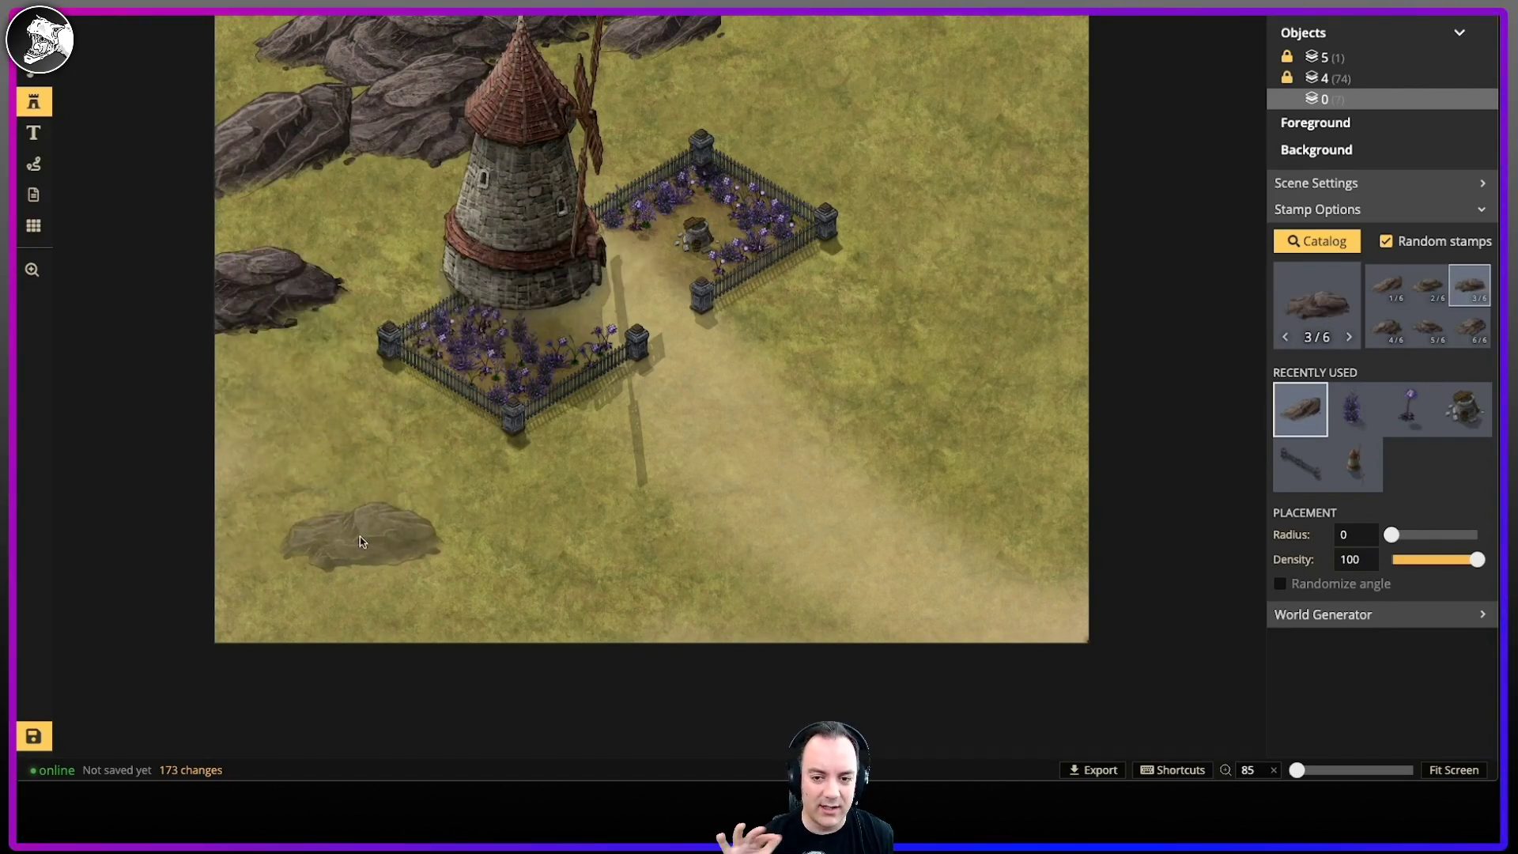
Step: Search the stamp catalog for "hill", choose Brown Hills, and place hills in the map's lower-left corner
click(1317, 289)
double_click(378, 41)
text(hill)
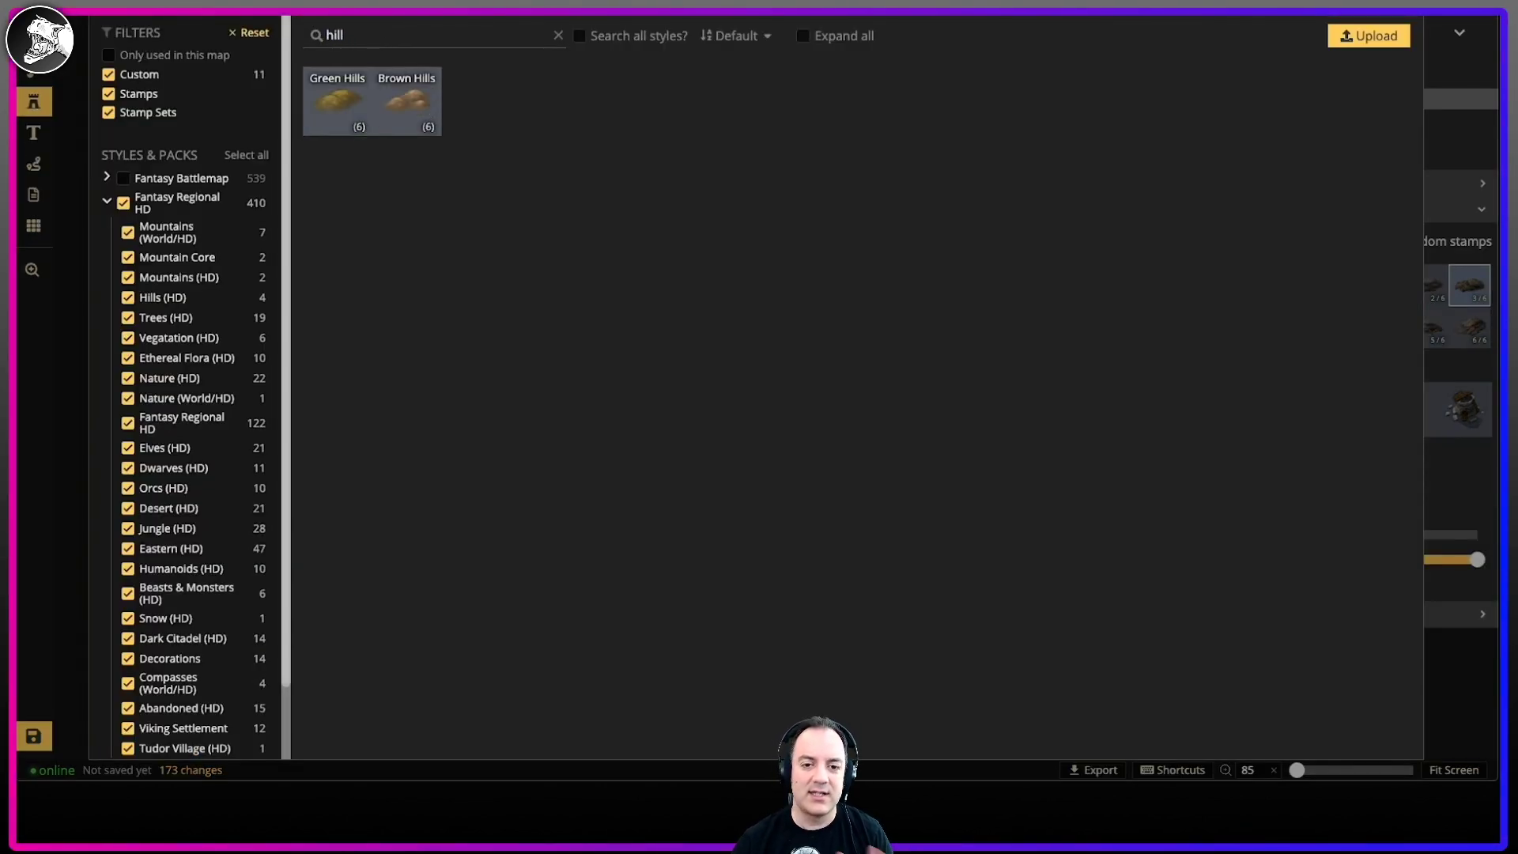
click(427, 97)
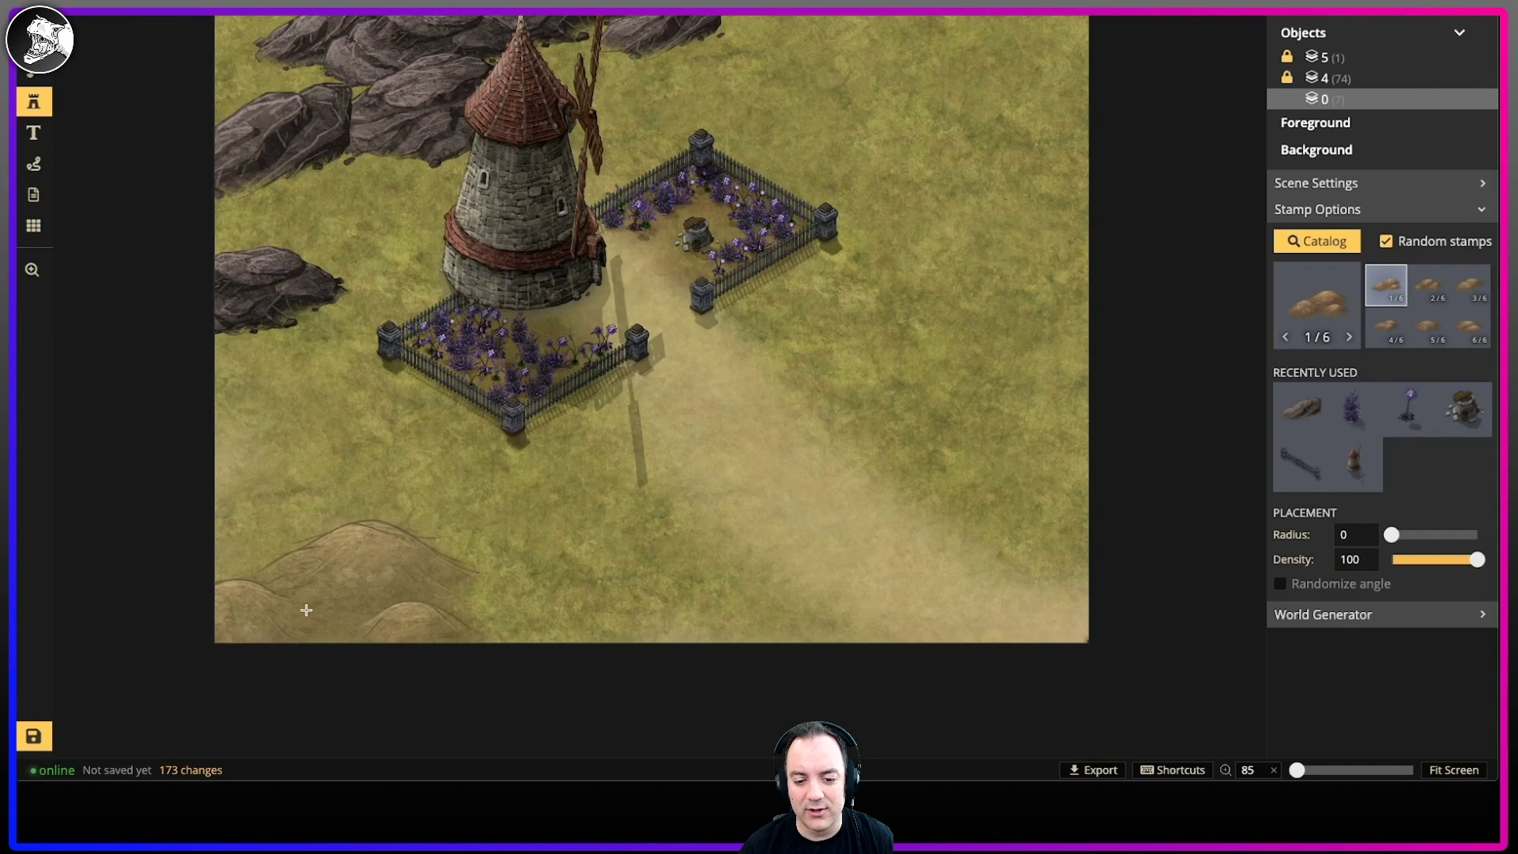
click(306, 609)
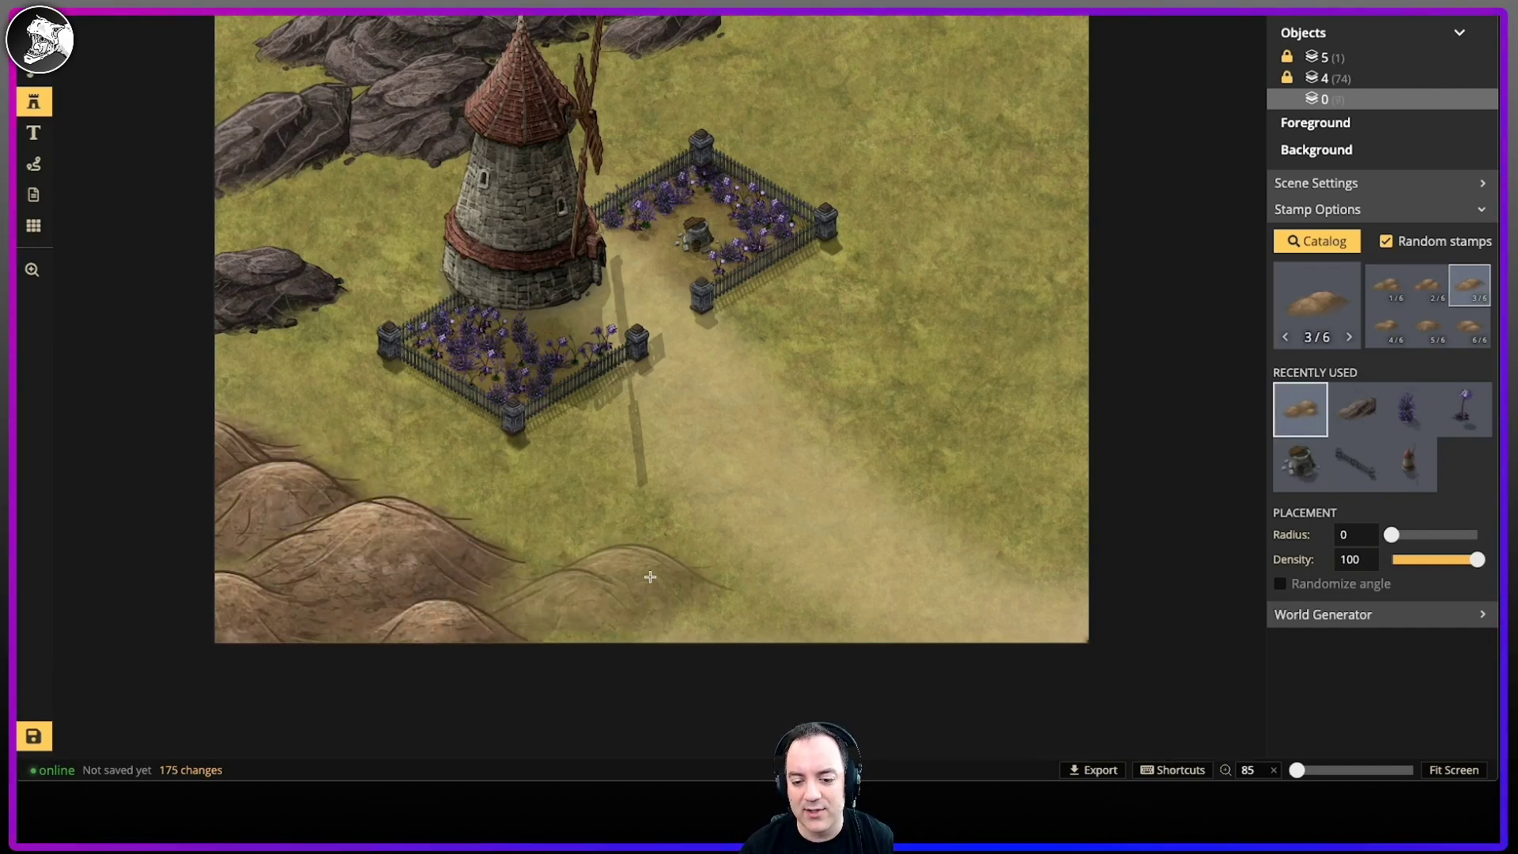
Step: Place more Brown Hills stamps in the map's upper-right corner, along its back edge and behind the rocks
click(957, 238)
click(1069, 86)
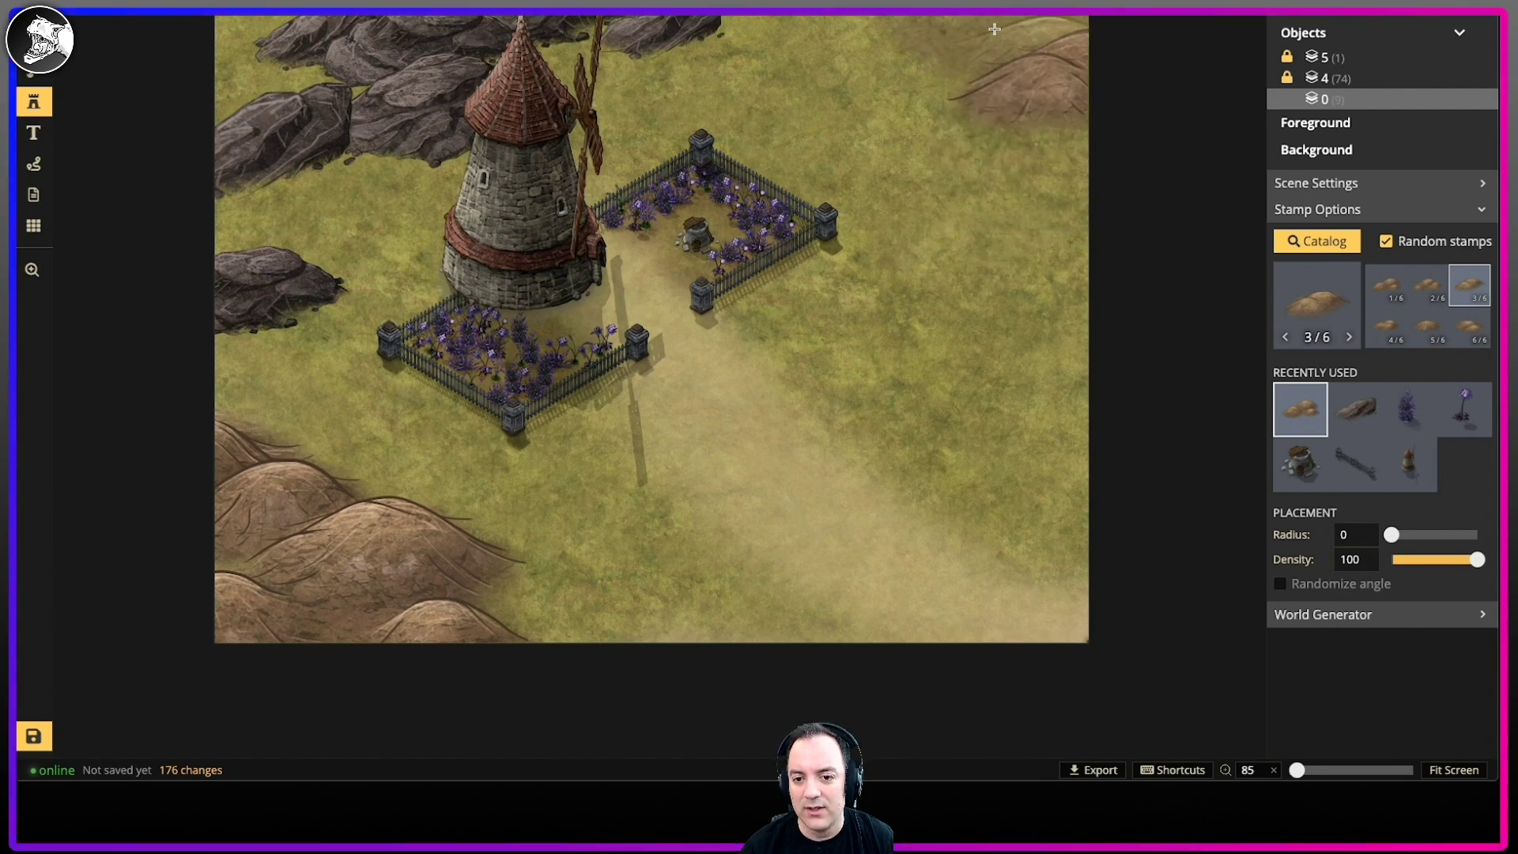
click(993, 30)
click(915, 40)
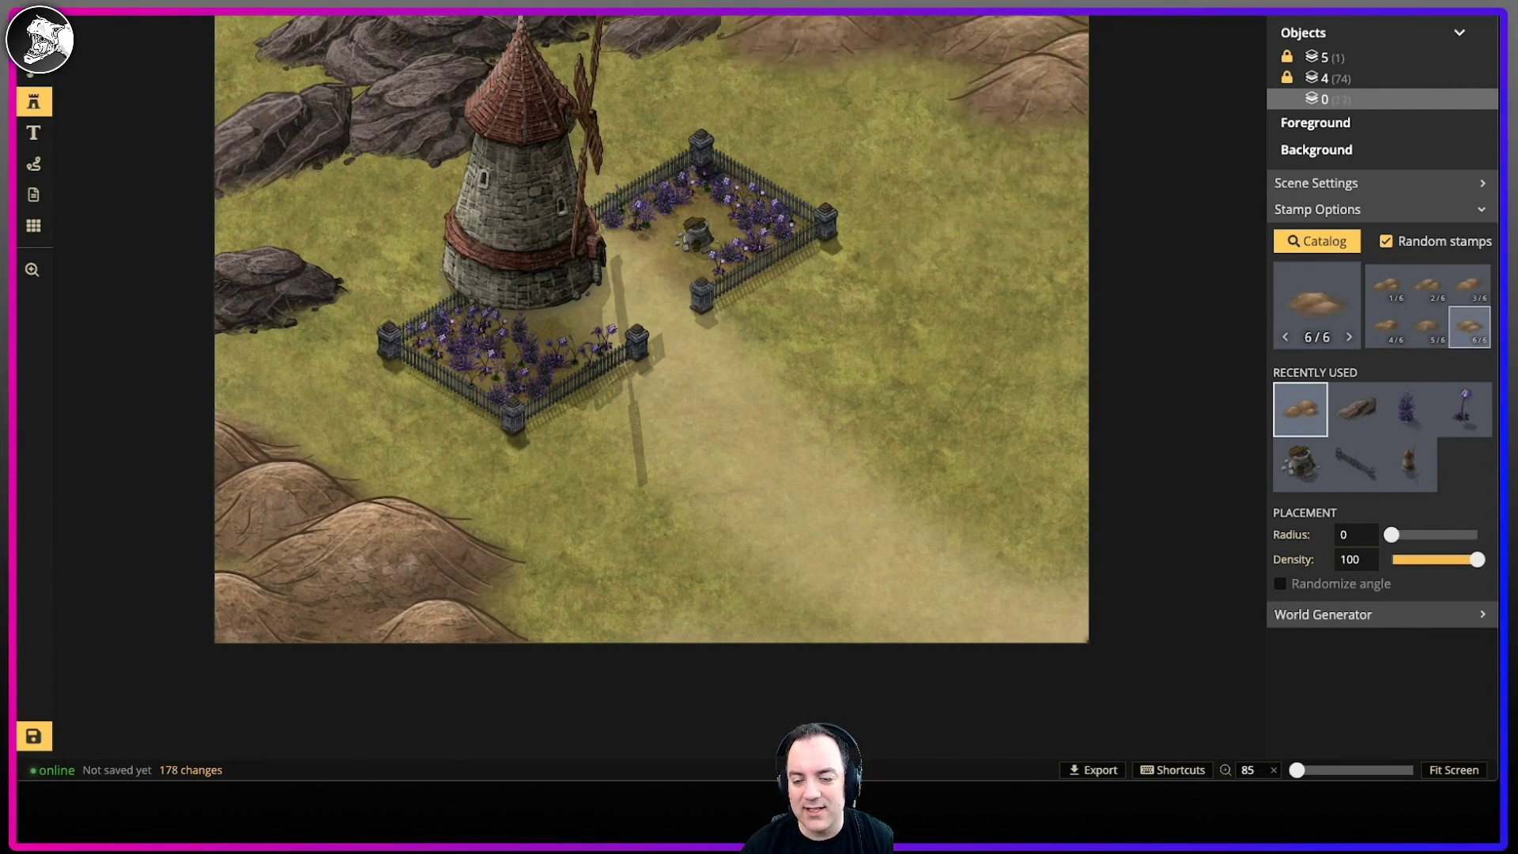
click(499, 21)
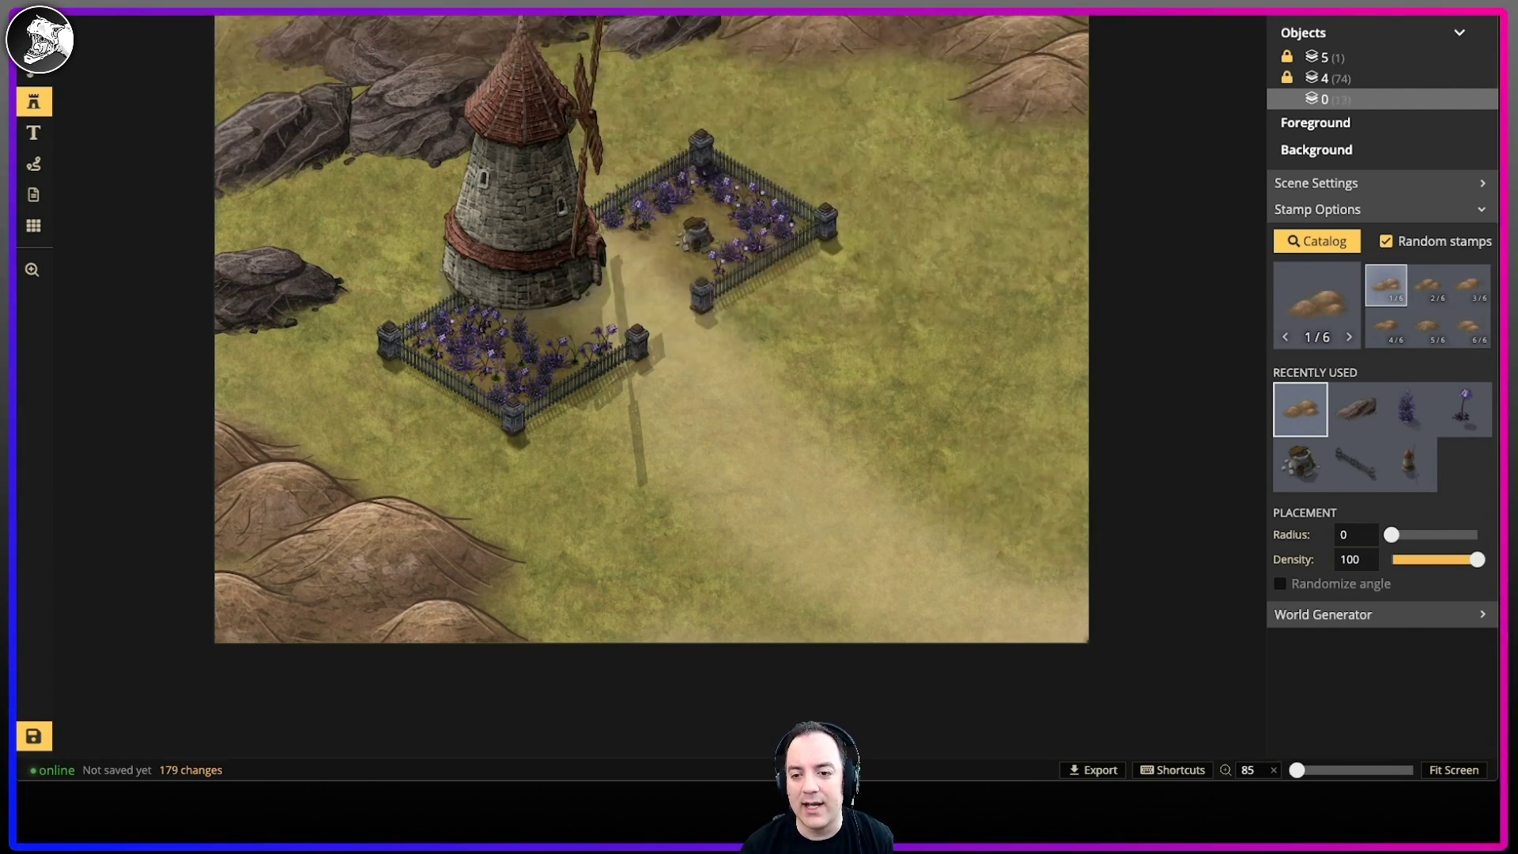
click(183, 39)
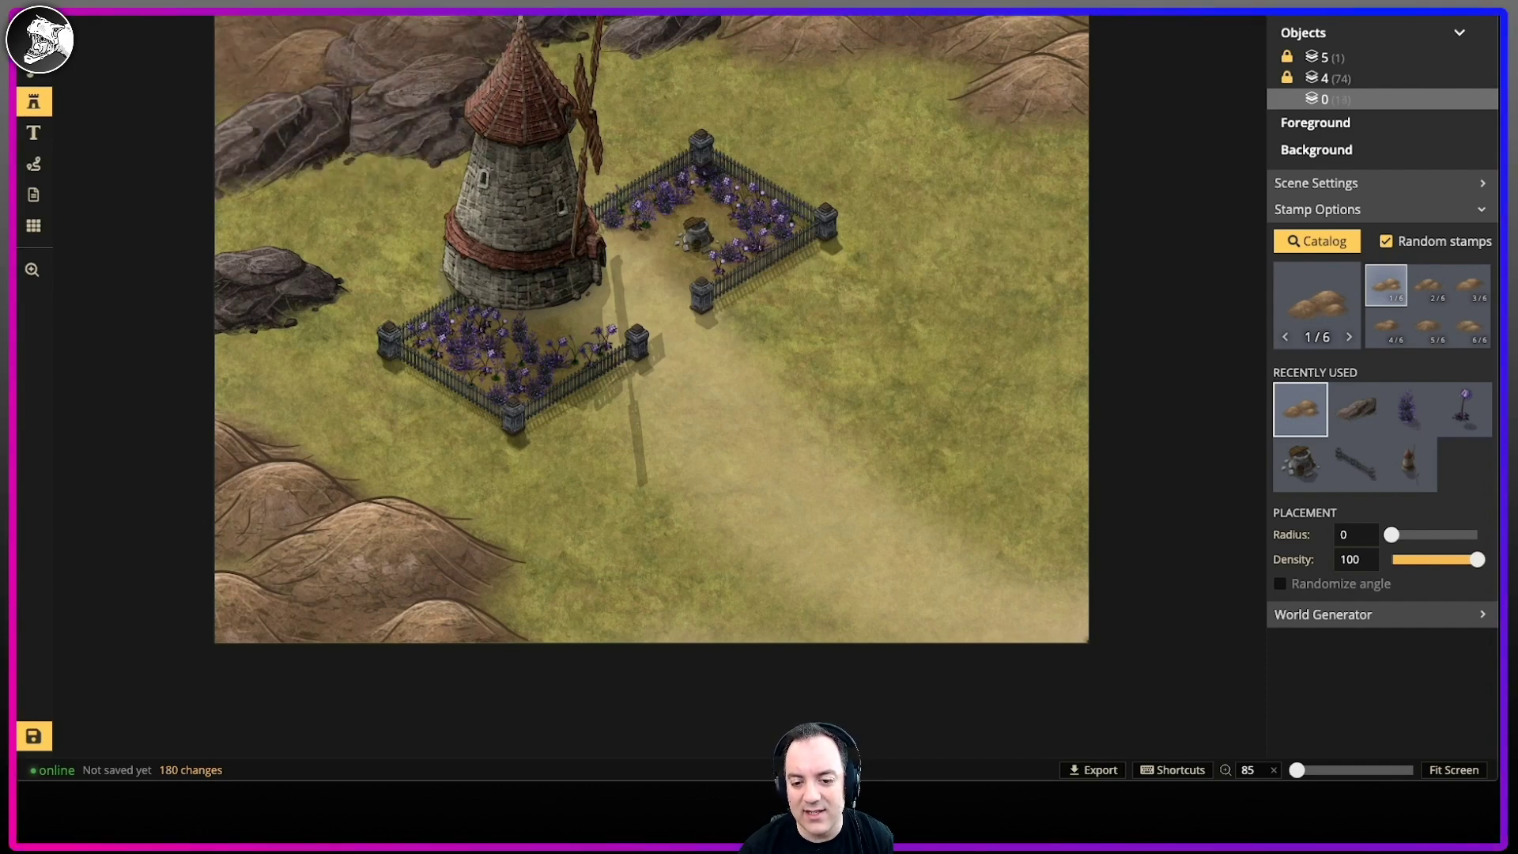
Step: Undo the last hill placement and add Brown Hills stamps in the map's upper-left corner around the dark rocks
key(ctrl+z)
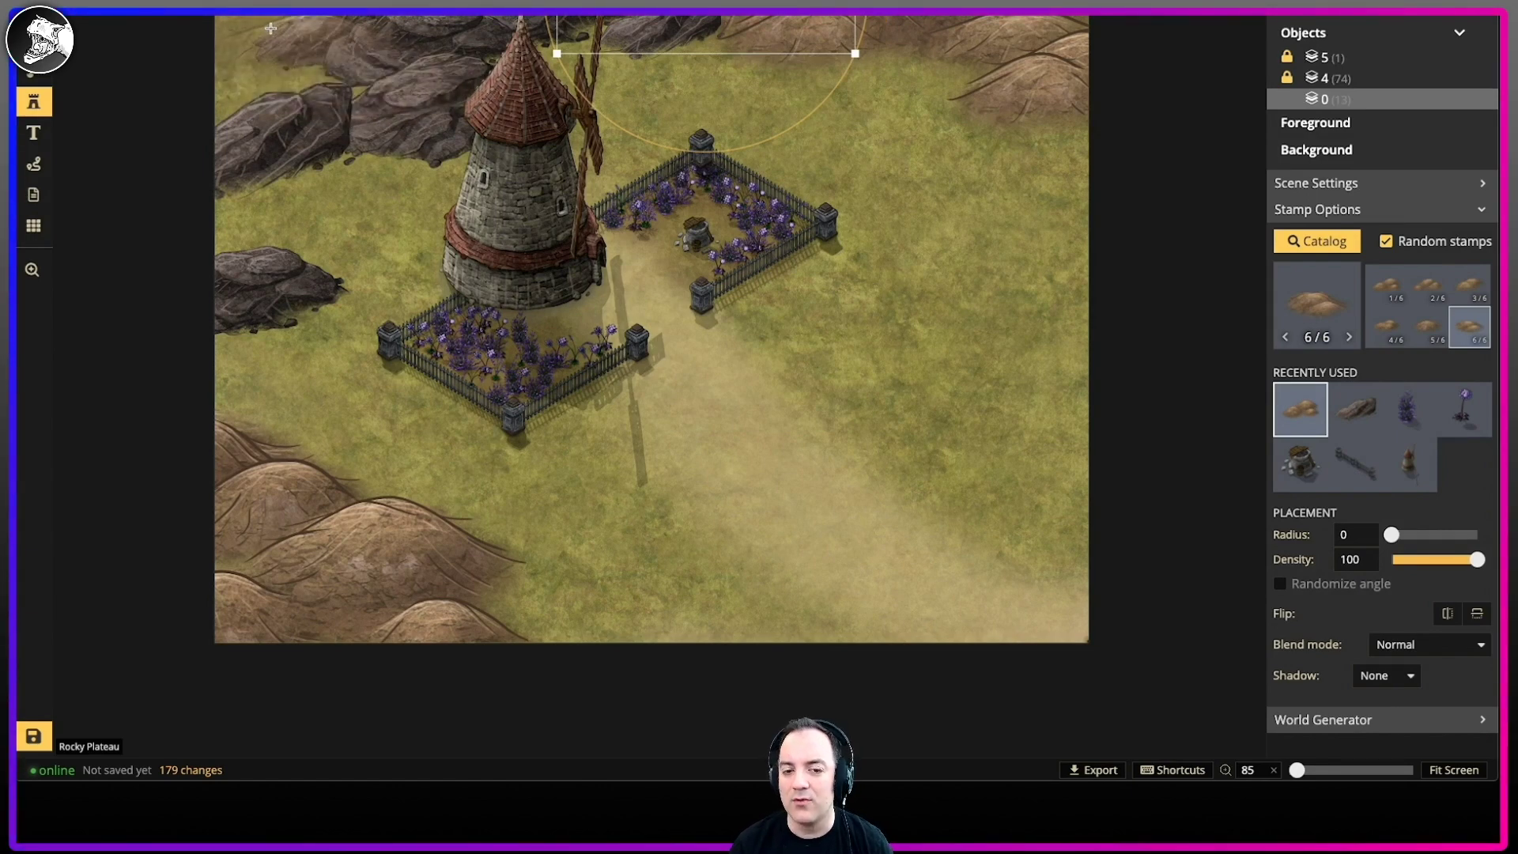
shift+scroll(262, 19, down, 6)
shift+scroll(262, 26, up, 6)
key(Escape)
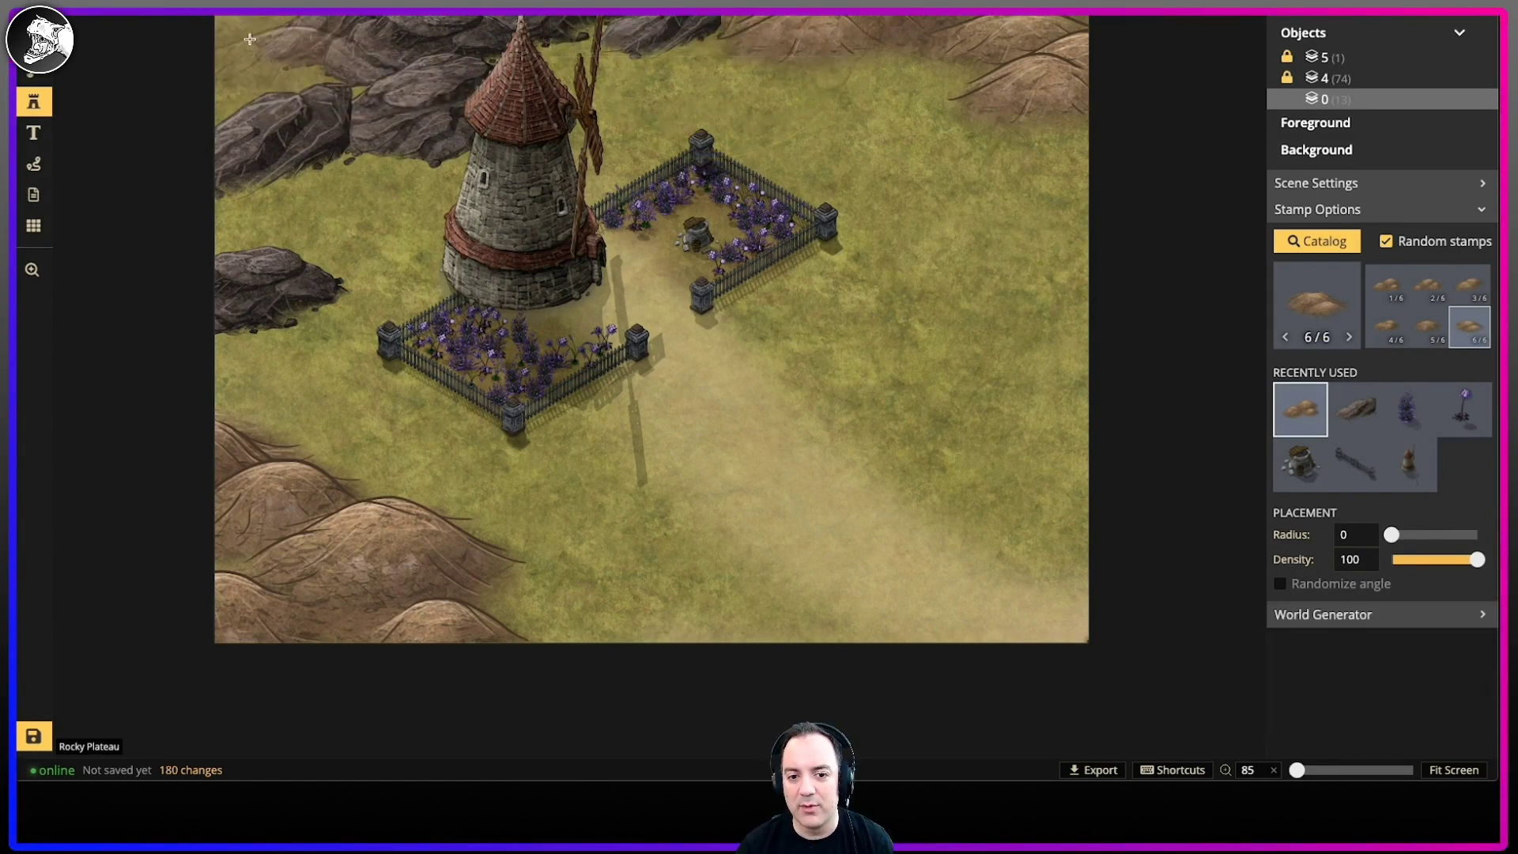
click(251, 30)
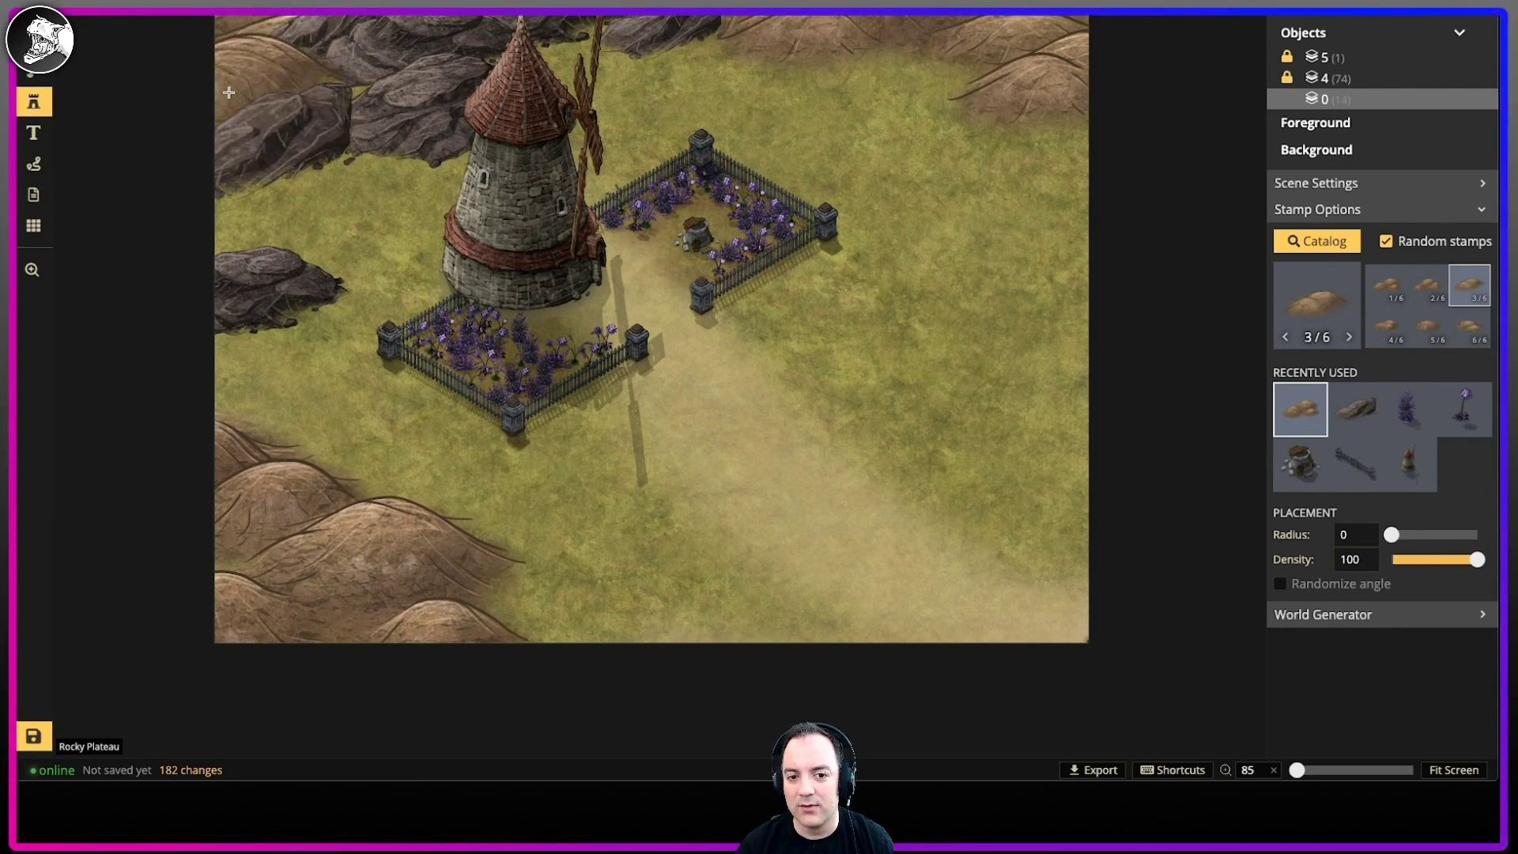
click(411, 36)
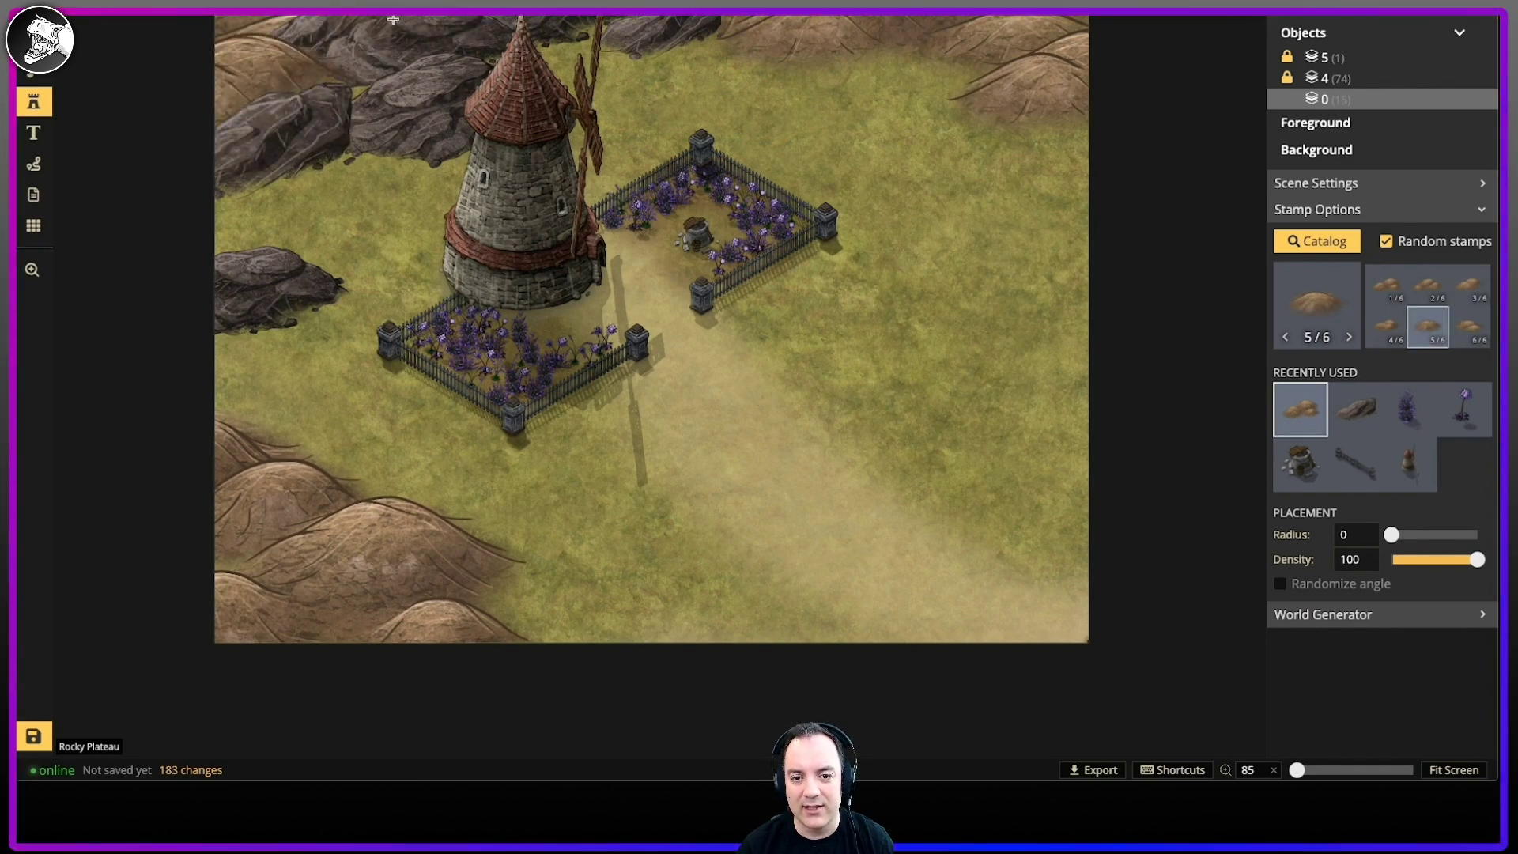
click(445, 305)
Step: Search the stamp catalog for "tree", choose Jungle Trees, and place trees along the map's back edge behind the windmill
key(b)
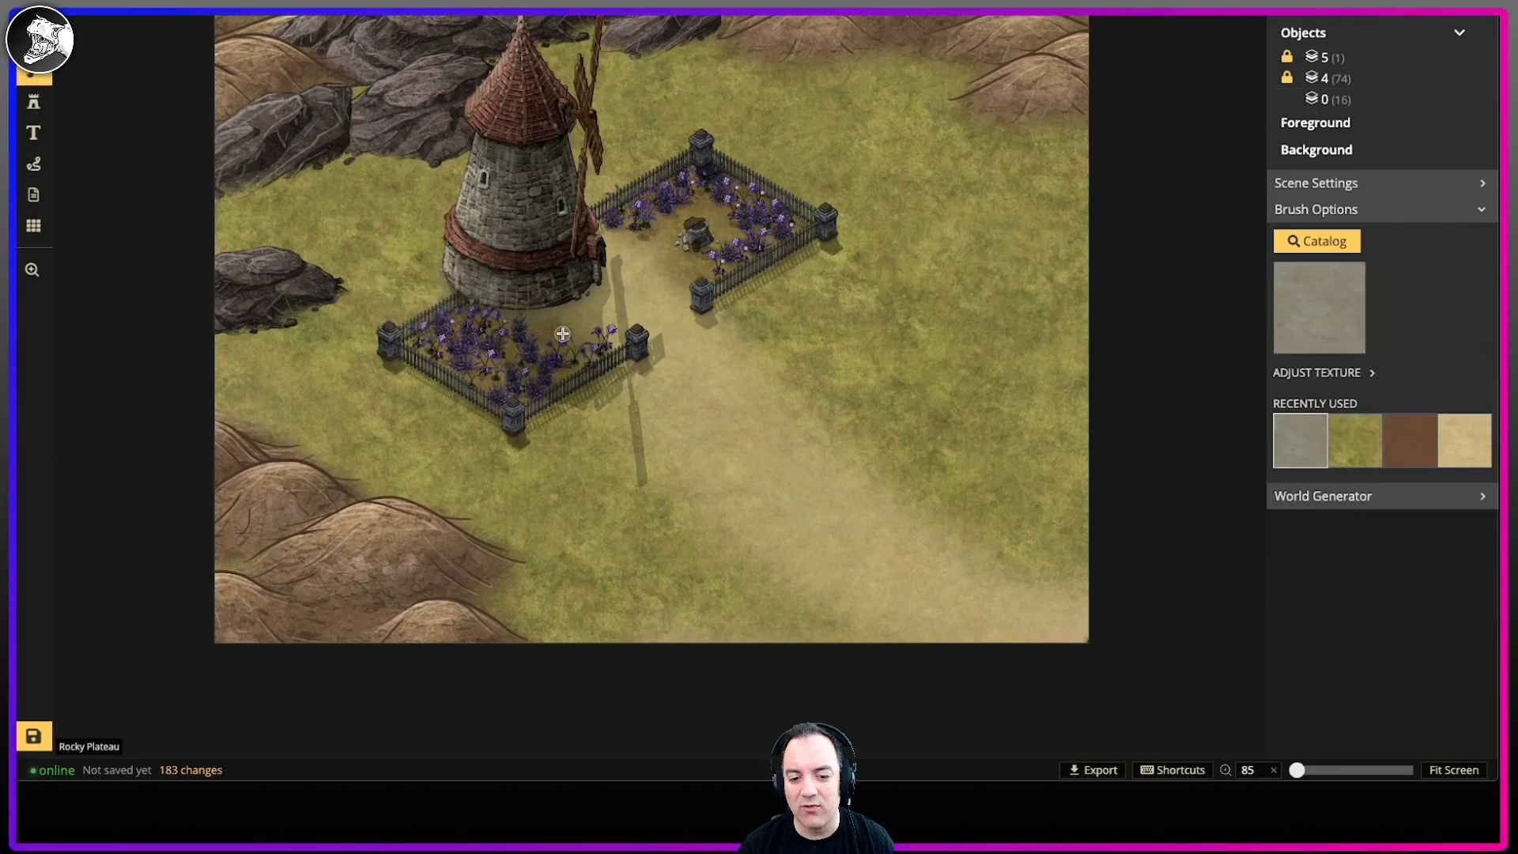
key(s)
click(1324, 321)
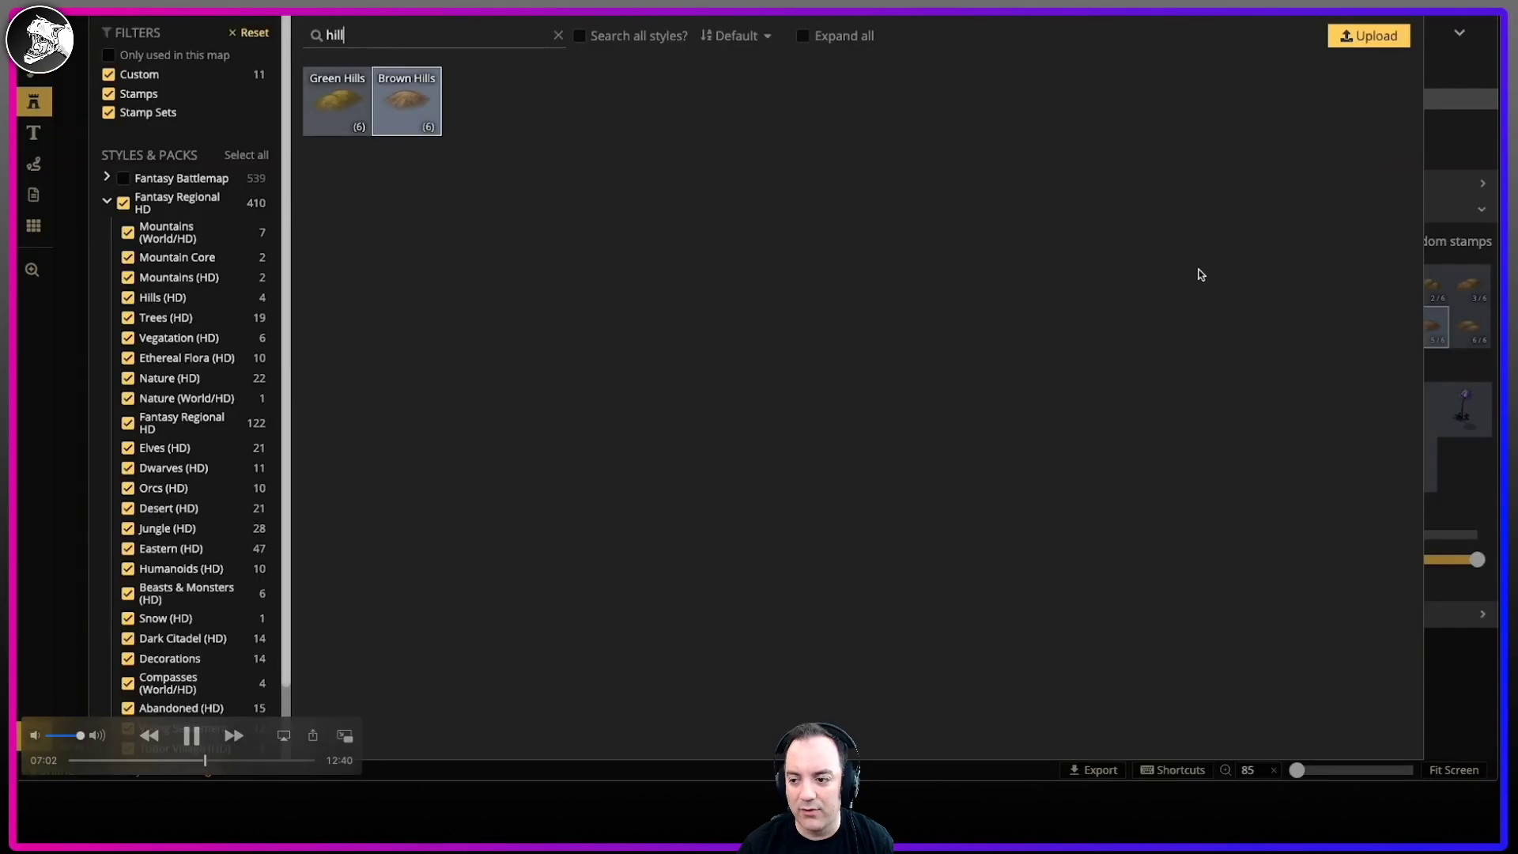
text(tree)
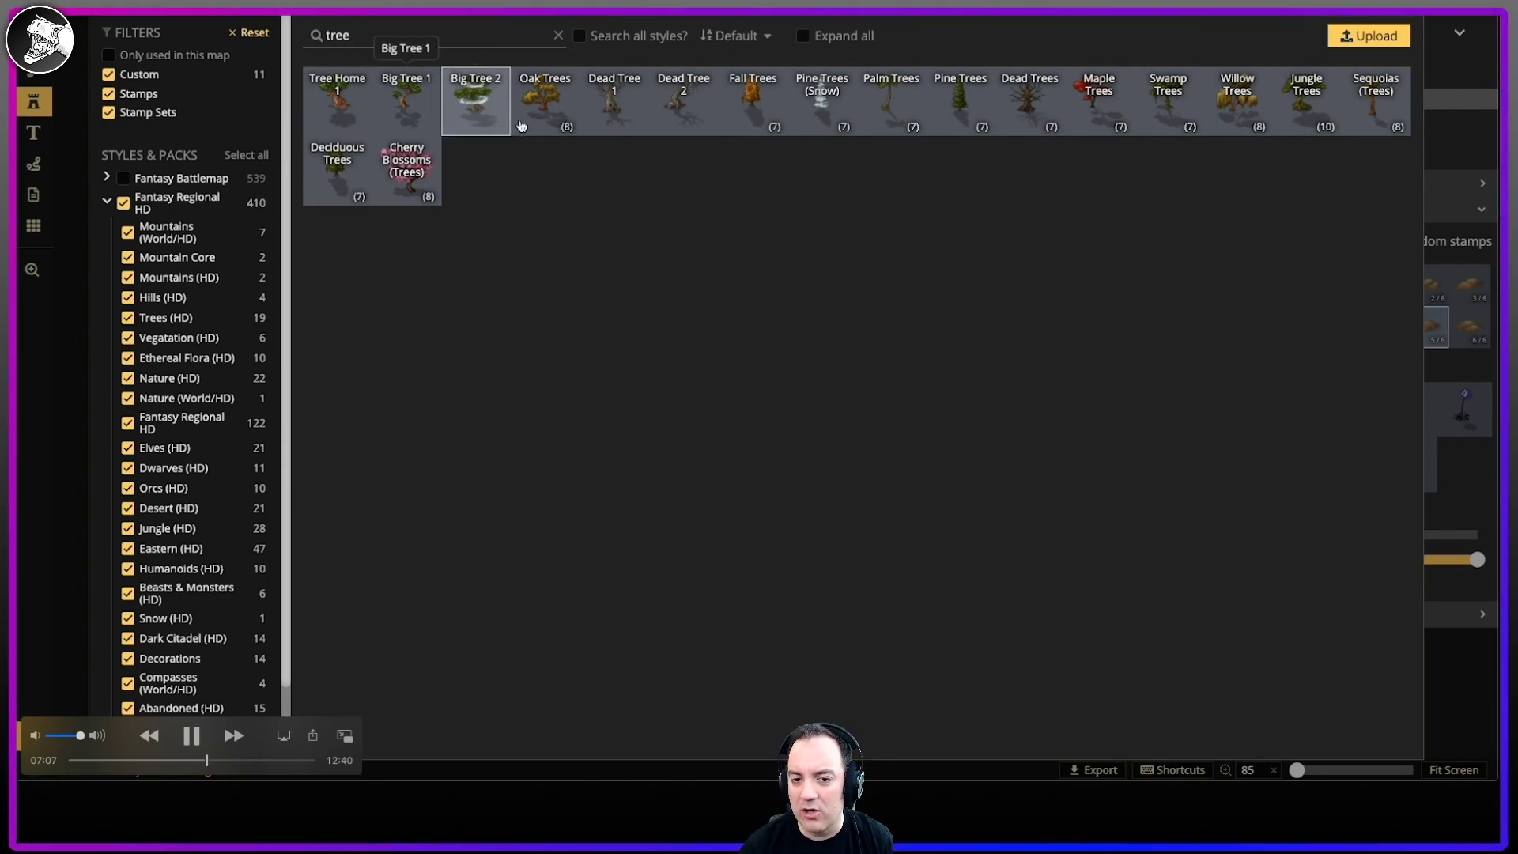
click(1307, 99)
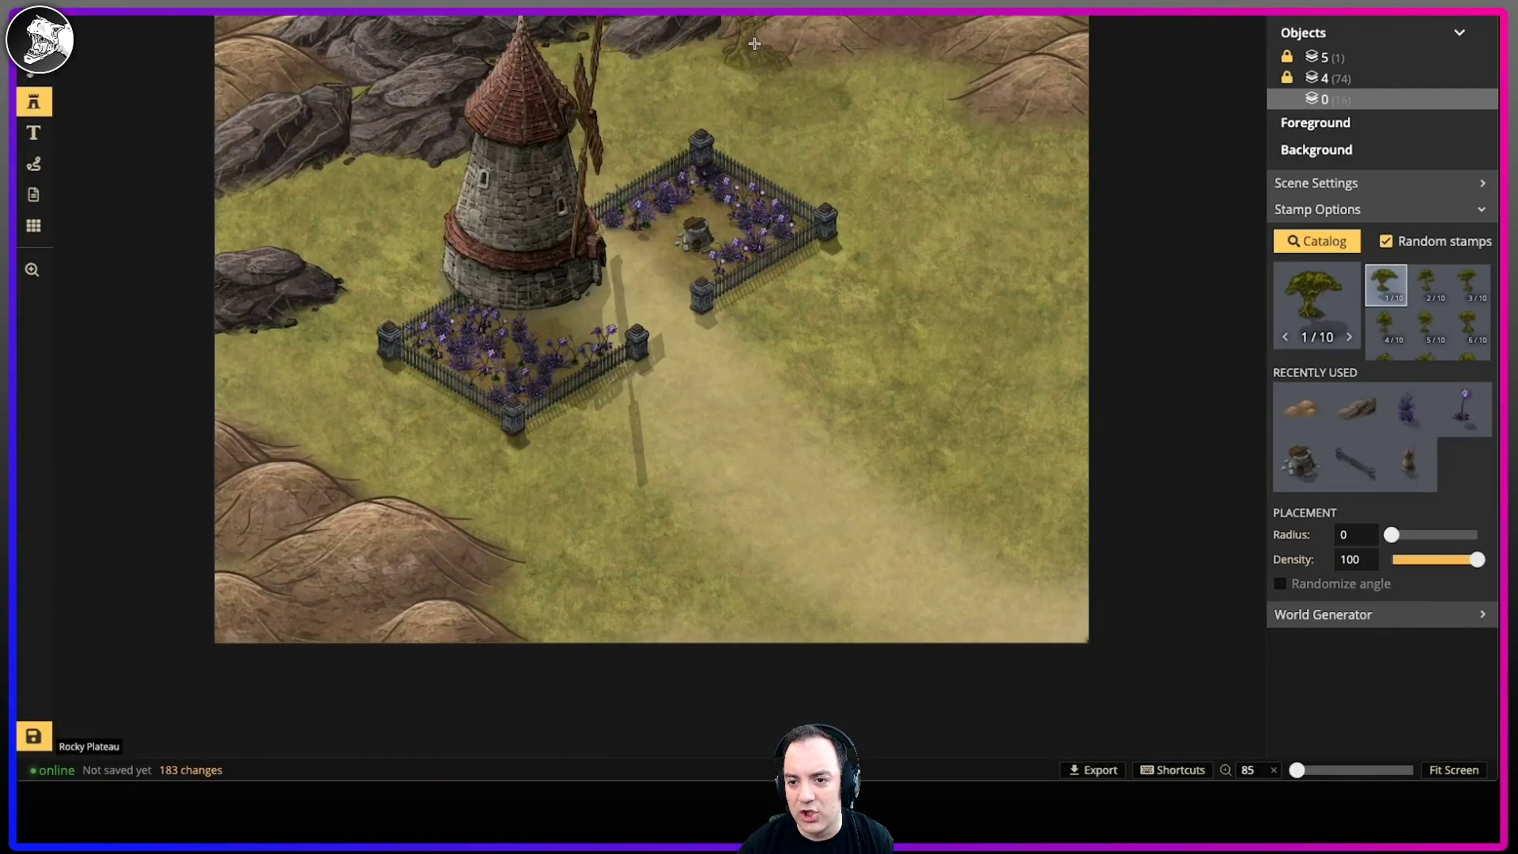
click(790, 59)
click(711, 60)
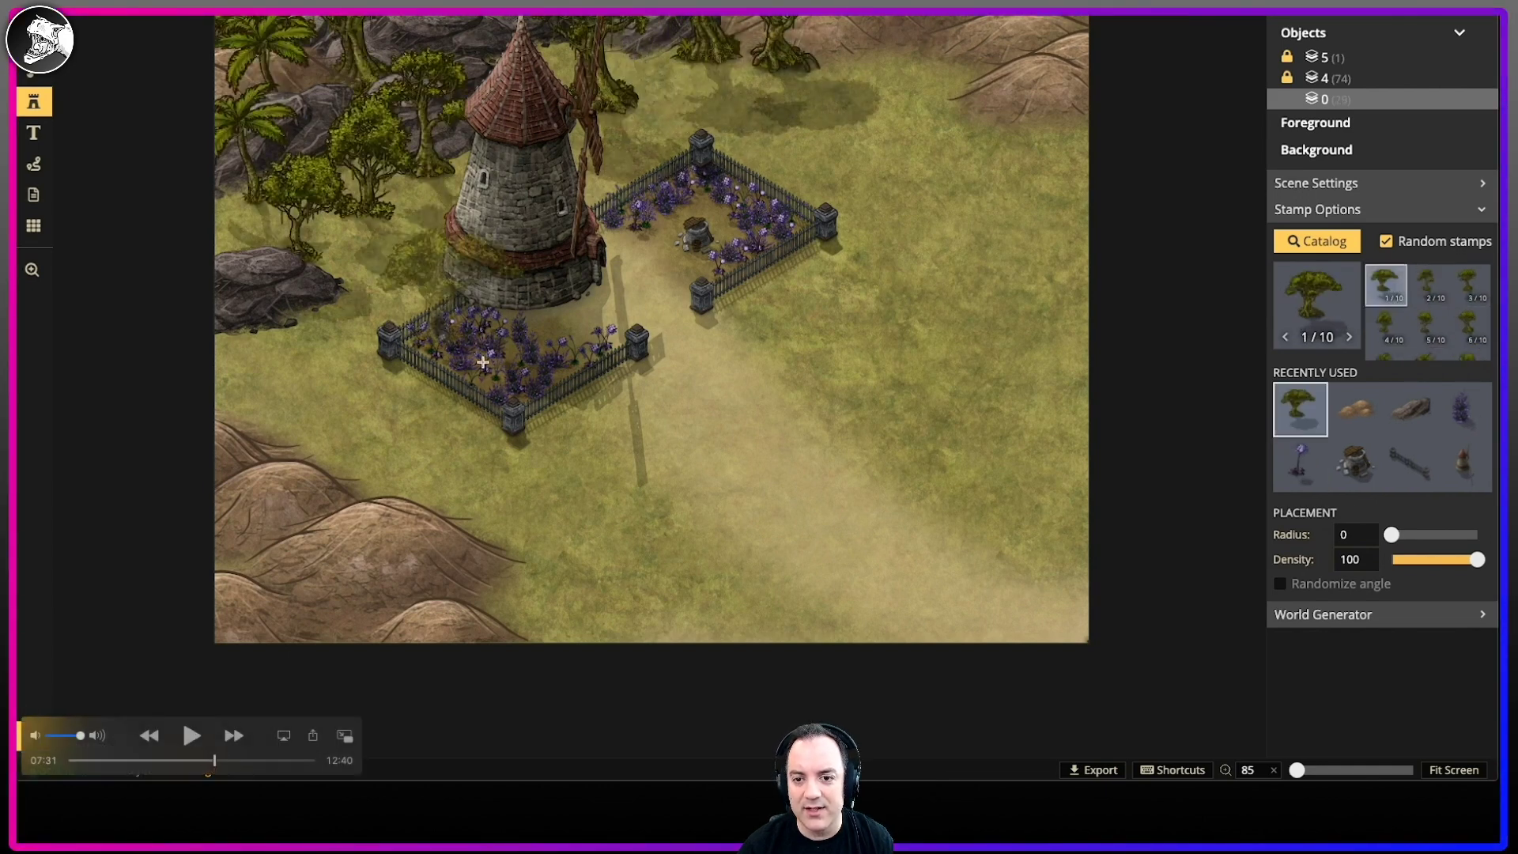
Step: Place more Jungle Trees along the map's left edge, between the front garden and the lower-left hills
click(251, 344)
click(321, 356)
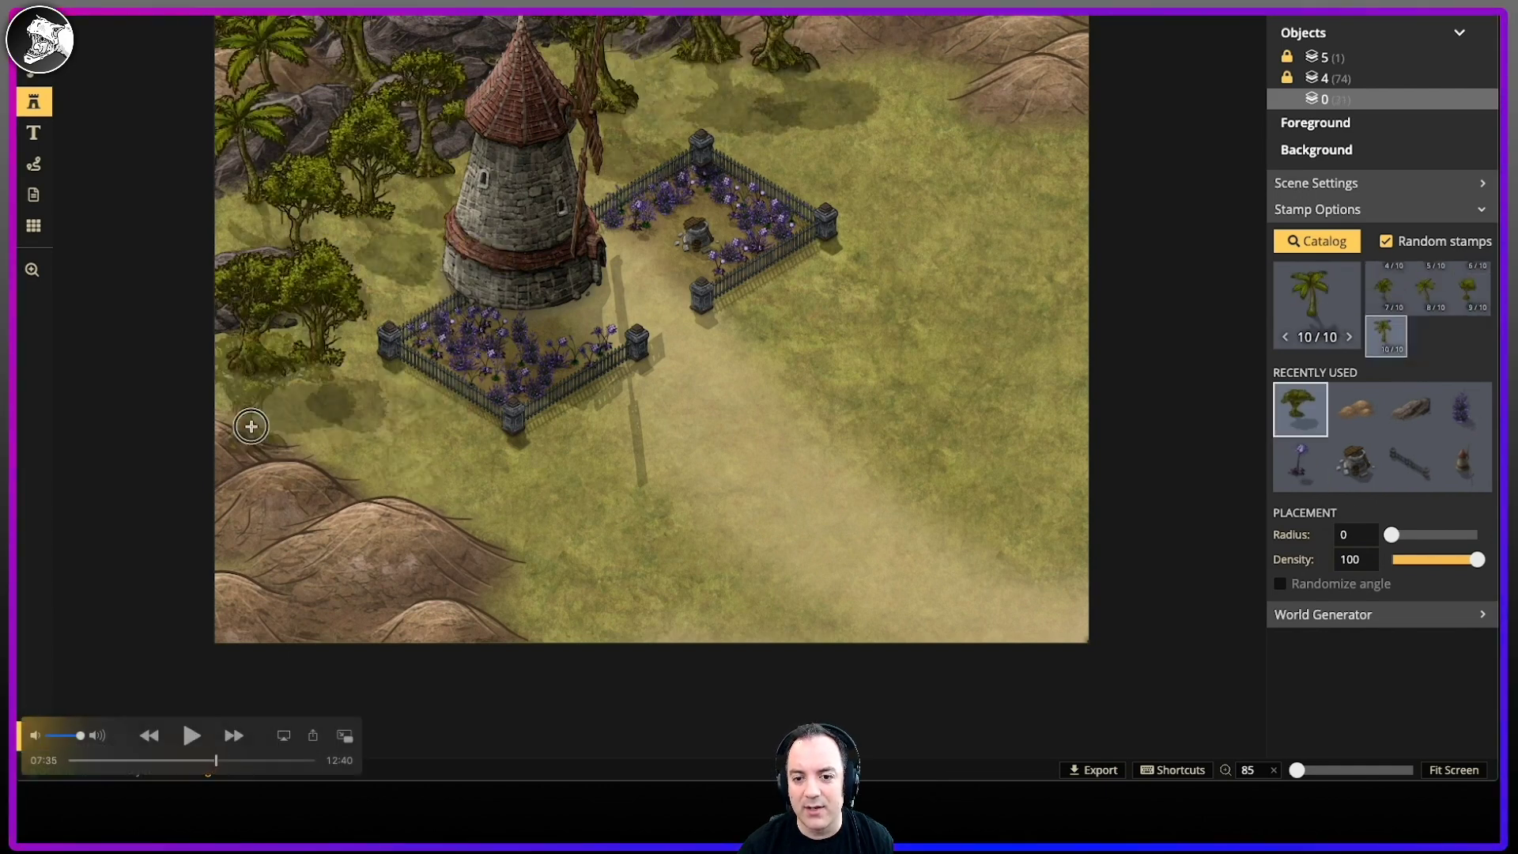
click(254, 417)
click(324, 436)
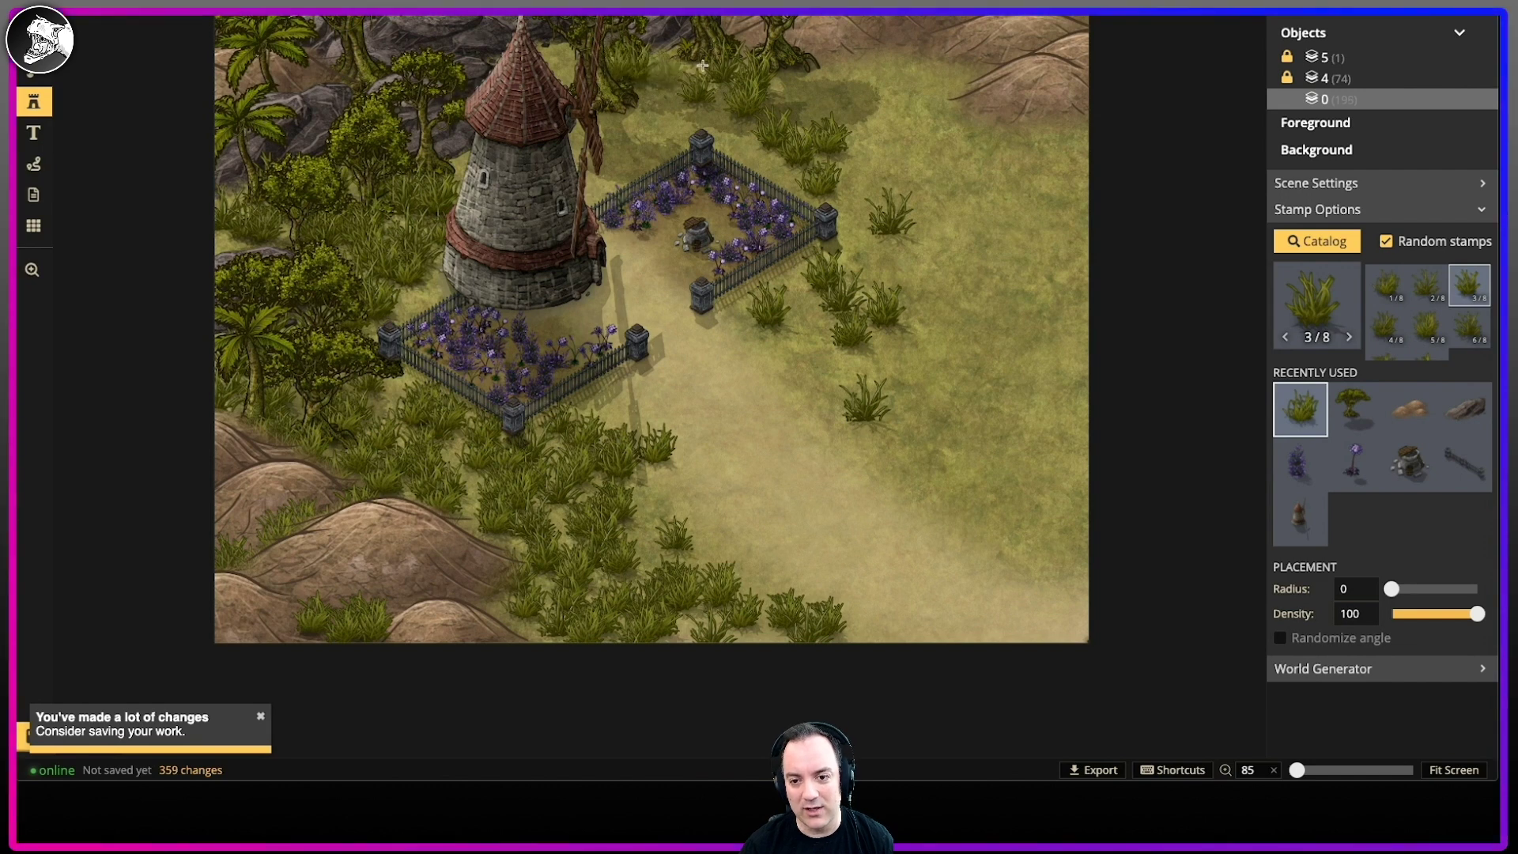
Step: Place varied green grass tufts behind the back garden's fence, from the windmill to the fence's rear corner post
click(619, 140)
click(635, 111)
click(663, 113)
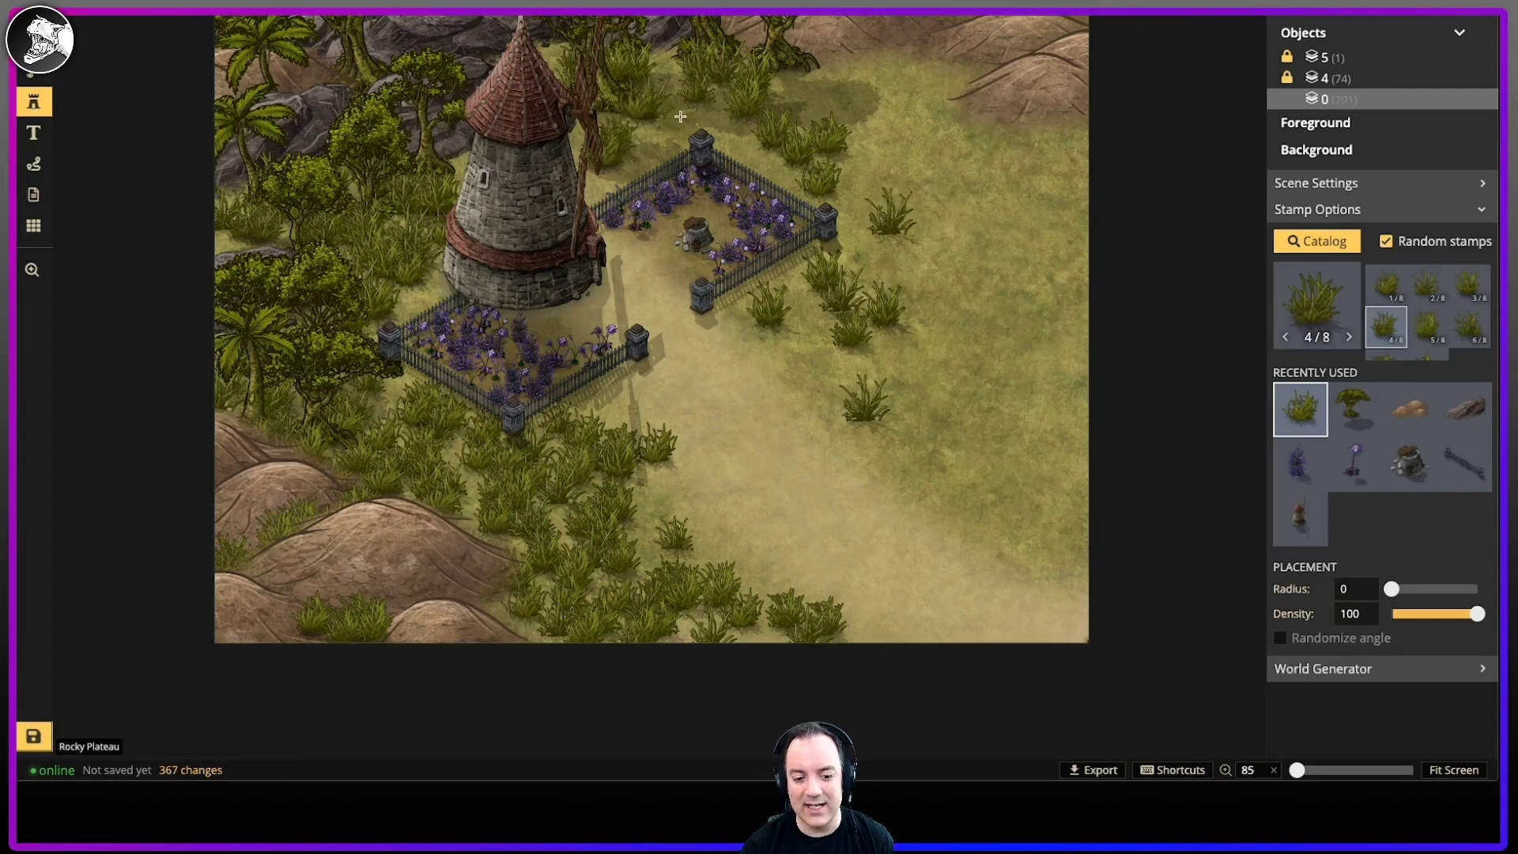
click(707, 119)
click(685, 119)
click(685, 54)
click(659, 139)
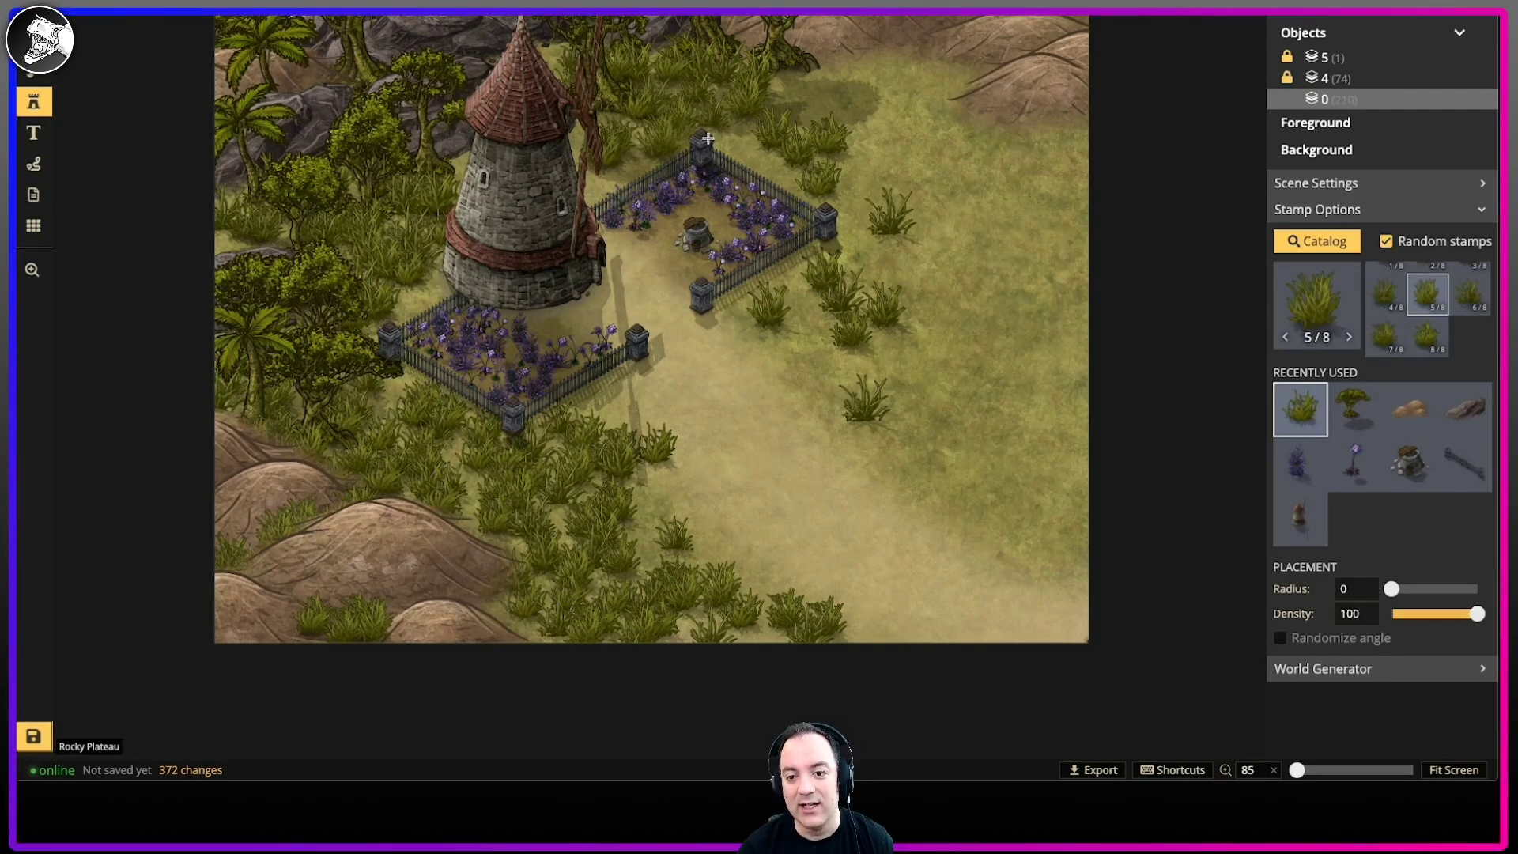
click(675, 136)
click(738, 143)
Step: Scatter grass tufts between the back garden's rear corner and the hills in the map's upper-right corner
click(771, 98)
click(829, 67)
click(822, 92)
click(803, 122)
click(794, 99)
click(858, 87)
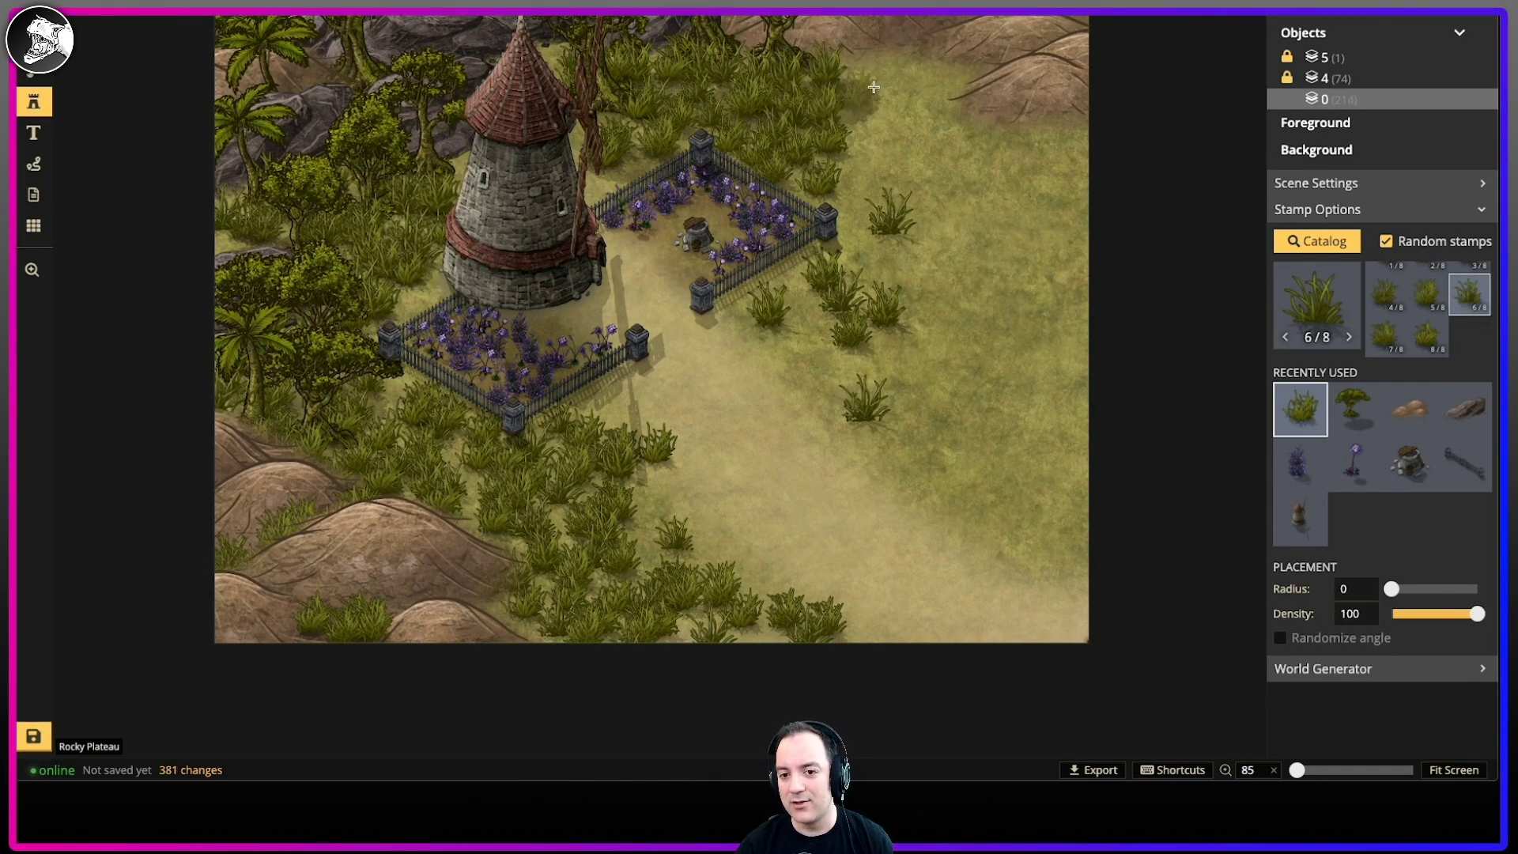
click(874, 79)
click(862, 123)
click(878, 131)
click(917, 127)
click(940, 104)
click(941, 60)
click(980, 139)
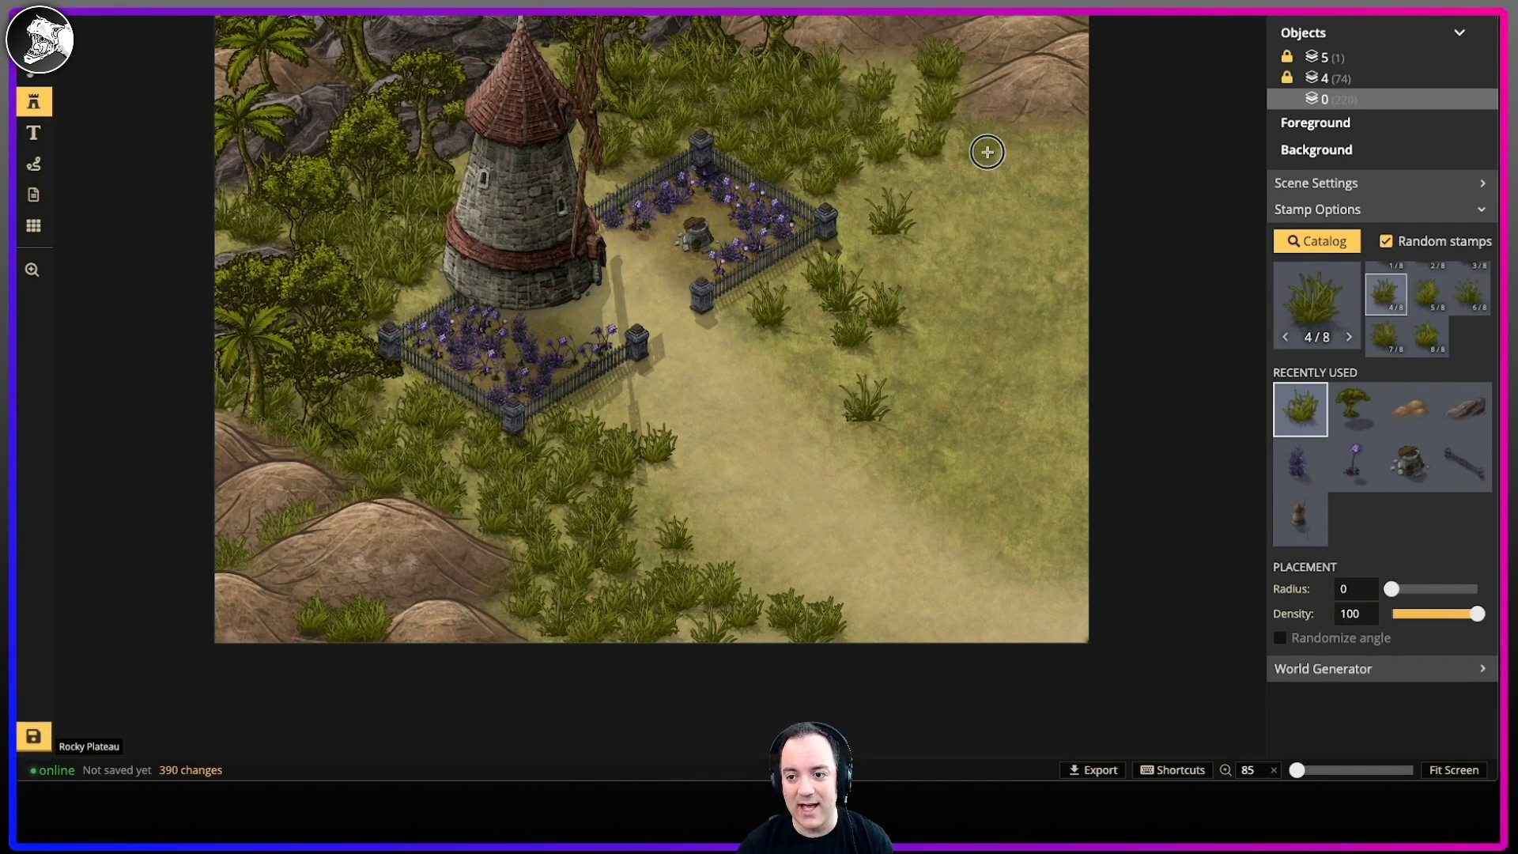
Step: Scatter grass tufts from the back garden's outer fence corner to the map's right edge, just below the upper-right hills
click(992, 170)
click(949, 178)
click(905, 185)
click(877, 190)
click(870, 198)
click(869, 237)
click(925, 229)
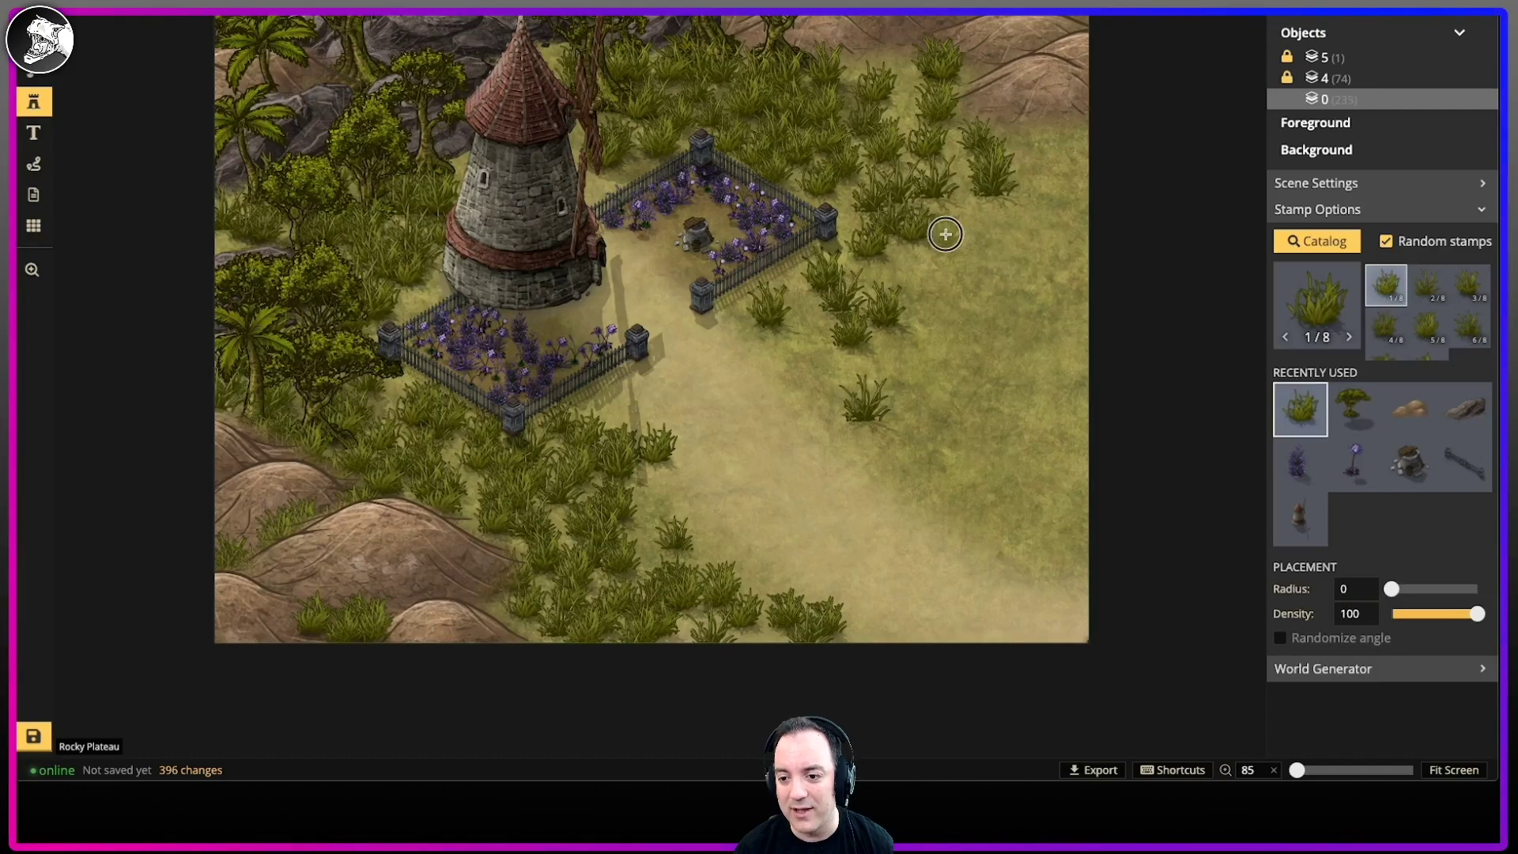
click(959, 222)
click(977, 207)
click(954, 157)
click(912, 93)
click(905, 76)
click(1004, 152)
click(1060, 149)
click(1051, 170)
click(1032, 194)
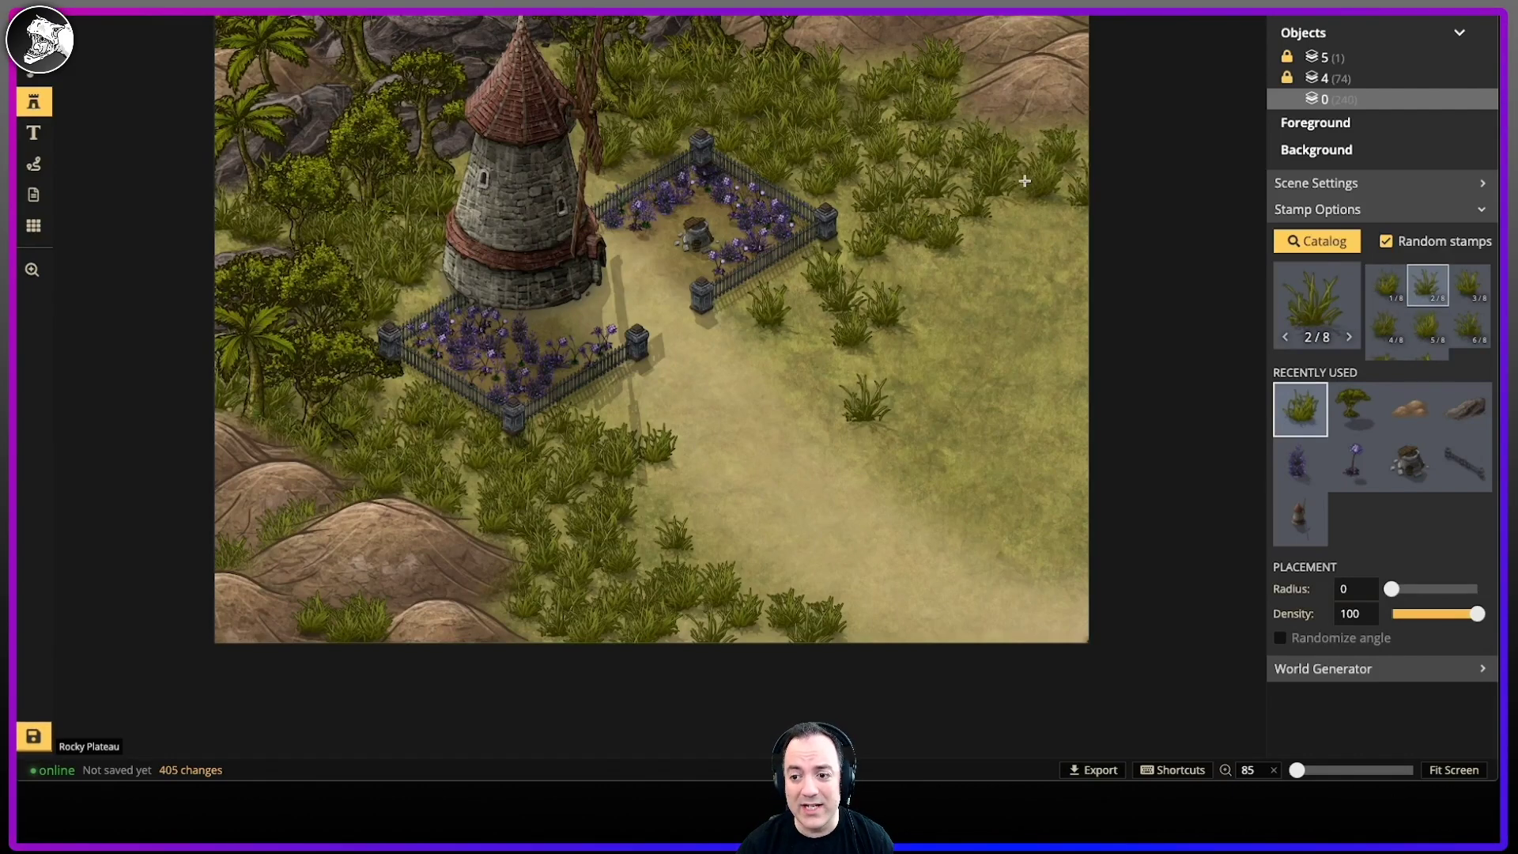
Step: Fill the open field between the dirt path and the map's right edge with varied grass tufts
click(1043, 233)
click(1000, 237)
click(989, 225)
click(945, 257)
click(941, 289)
click(900, 278)
click(909, 313)
click(905, 363)
click(961, 411)
click(927, 451)
click(979, 414)
click(993, 383)
click(978, 305)
click(988, 285)
click(1016, 260)
click(1004, 324)
click(1044, 237)
click(1056, 336)
click(1036, 316)
click(1068, 237)
click(1063, 308)
click(1032, 408)
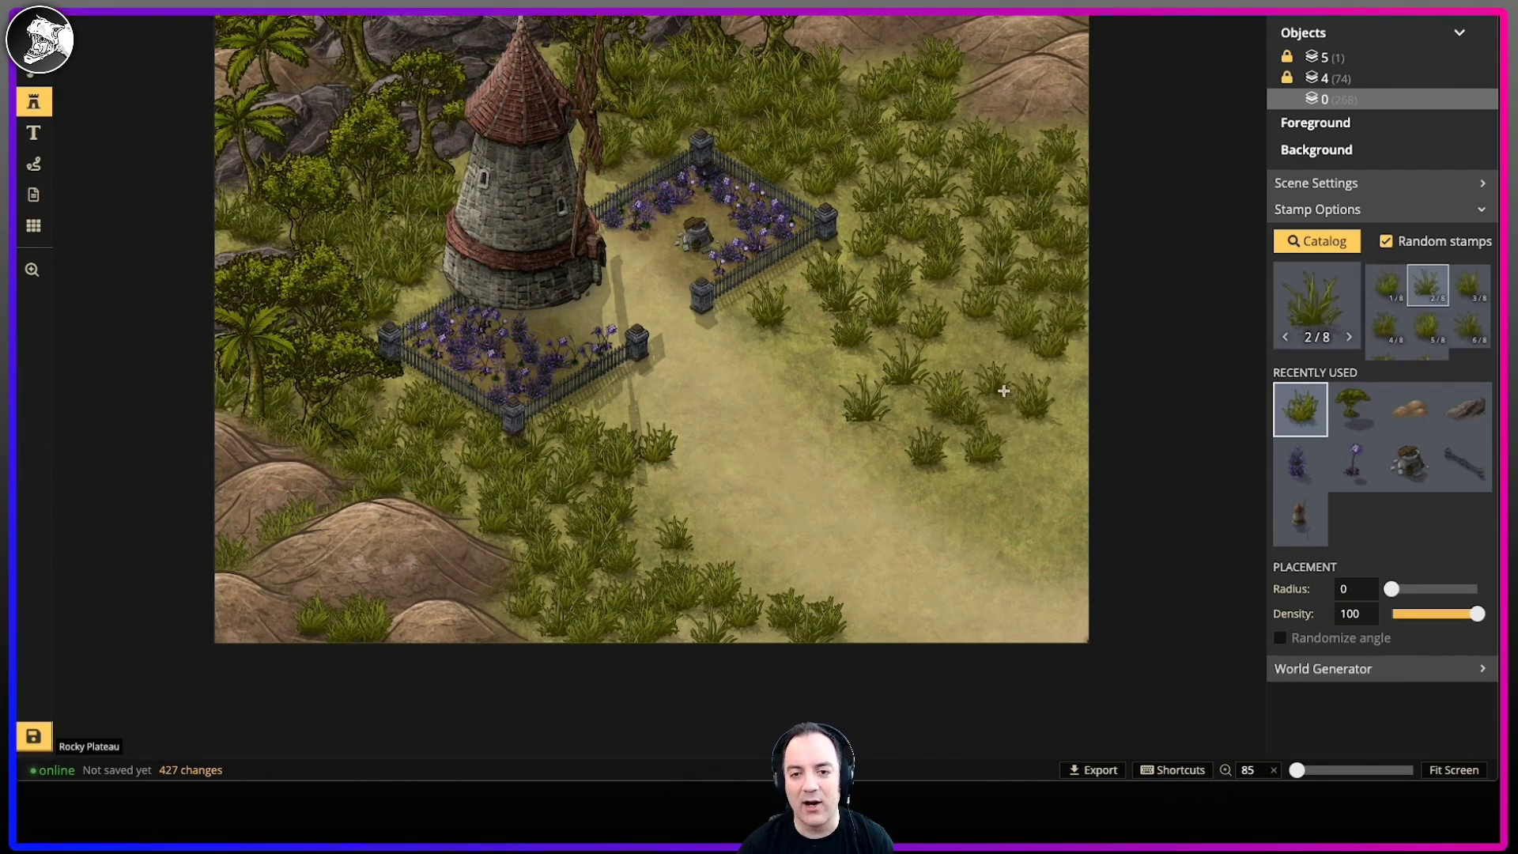
Step: Add grass tufts down the map's lower-right edge beside the path and fill the remaining gaps in the field
click(987, 348)
click(1001, 400)
click(1008, 447)
click(993, 498)
click(1027, 537)
click(1067, 514)
click(1067, 479)
click(1058, 402)
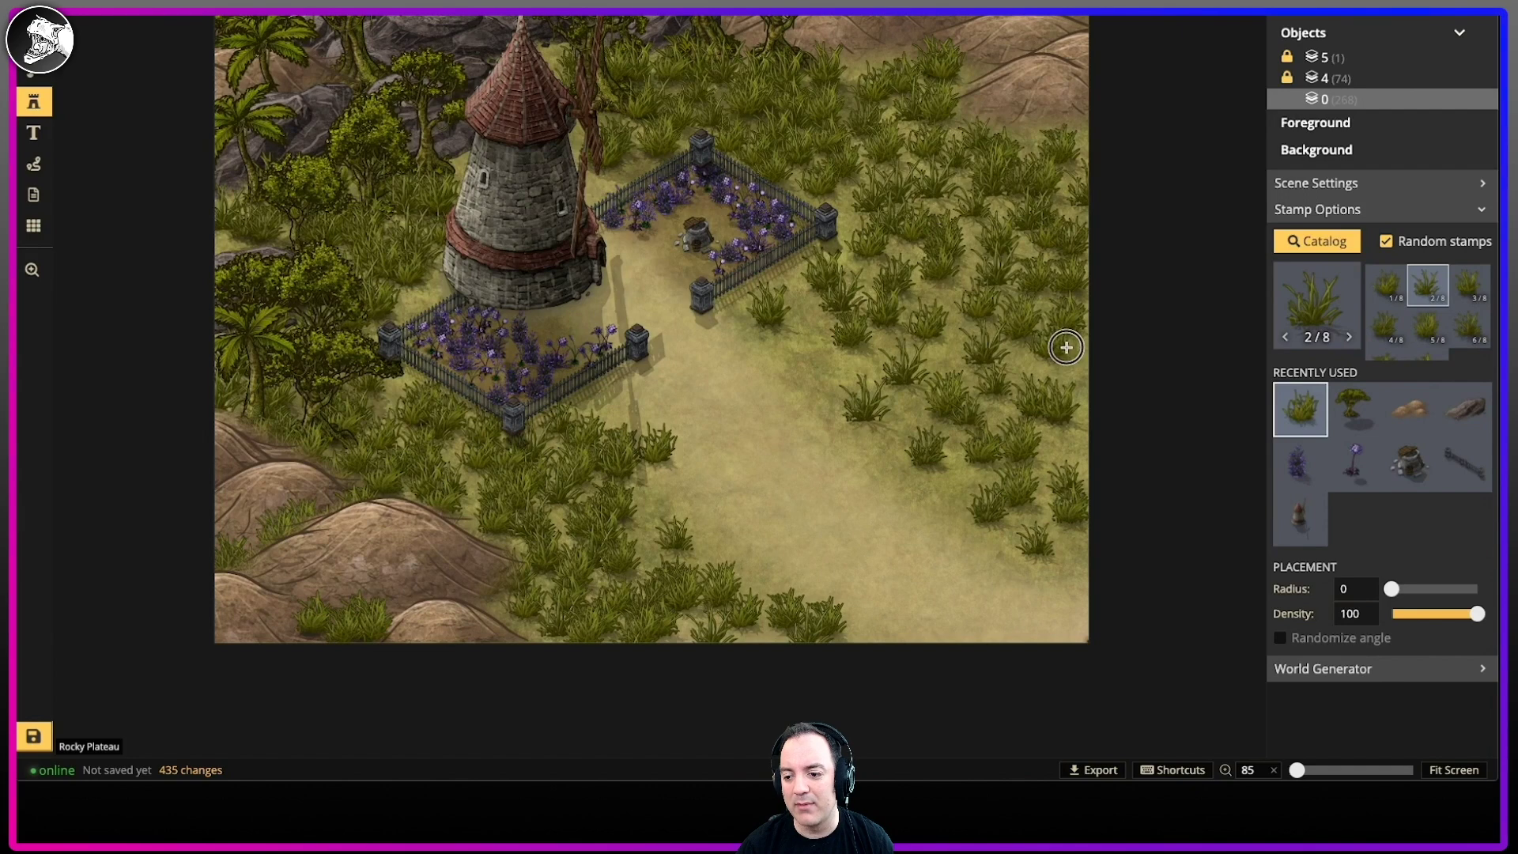
click(1066, 346)
Step: Show the isometric grid over the map and lower its opacity to 0.2
click(33, 229)
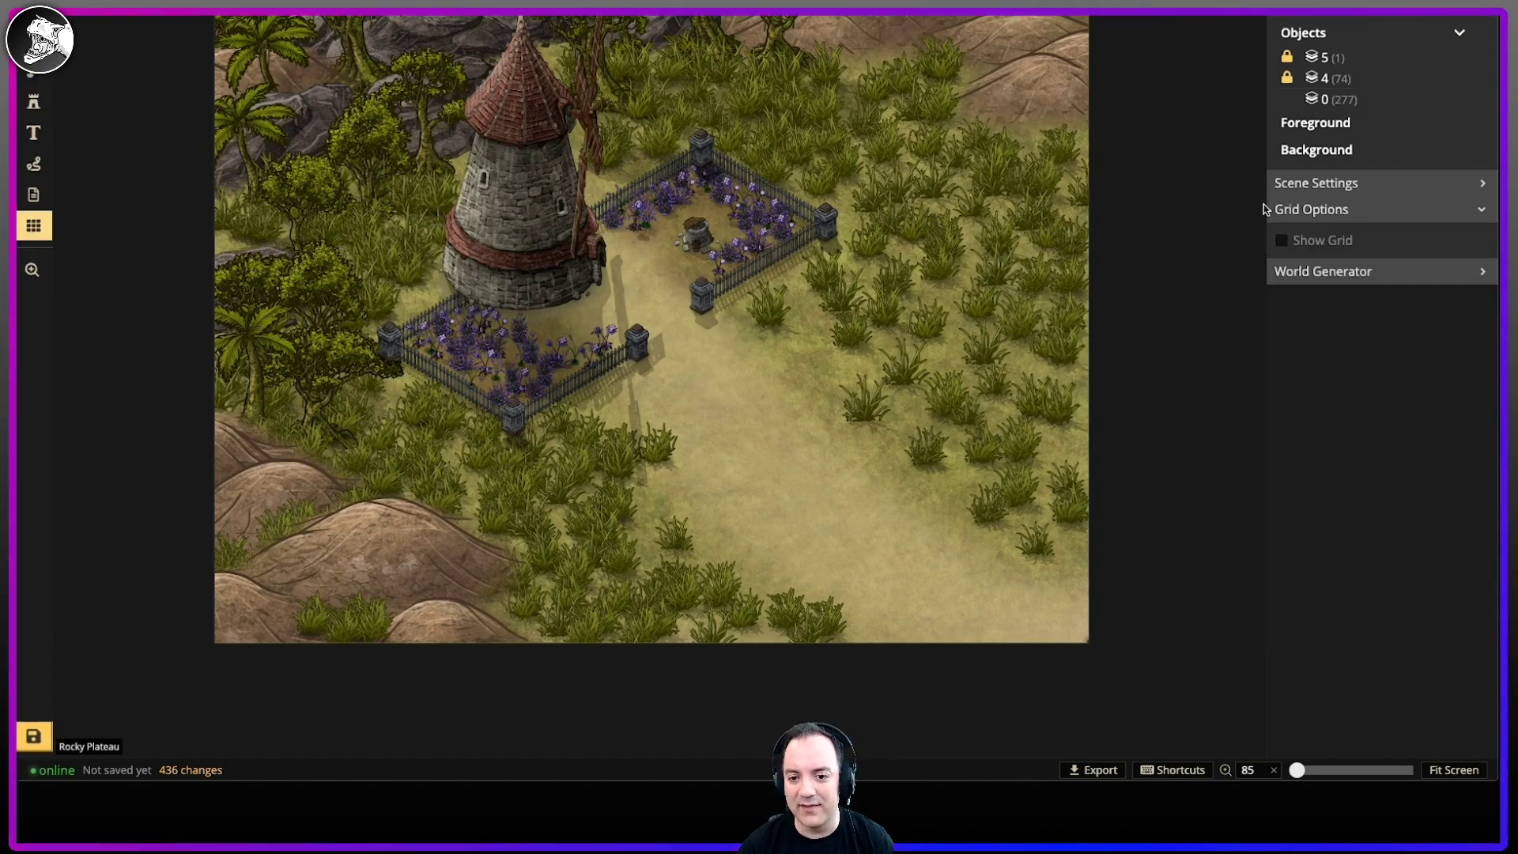
click(1322, 210)
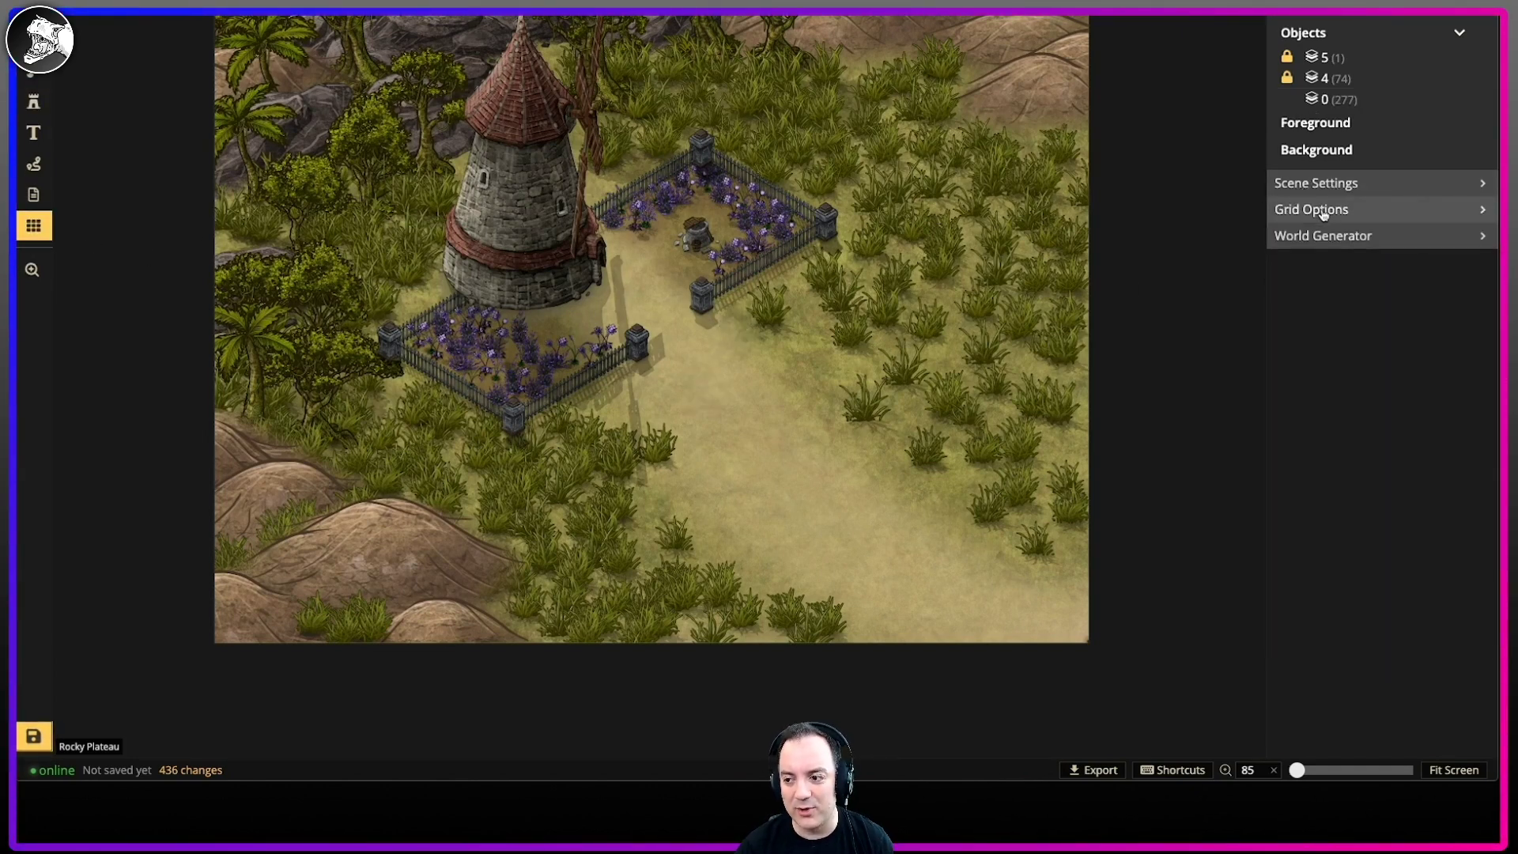
click(1323, 212)
click(1336, 240)
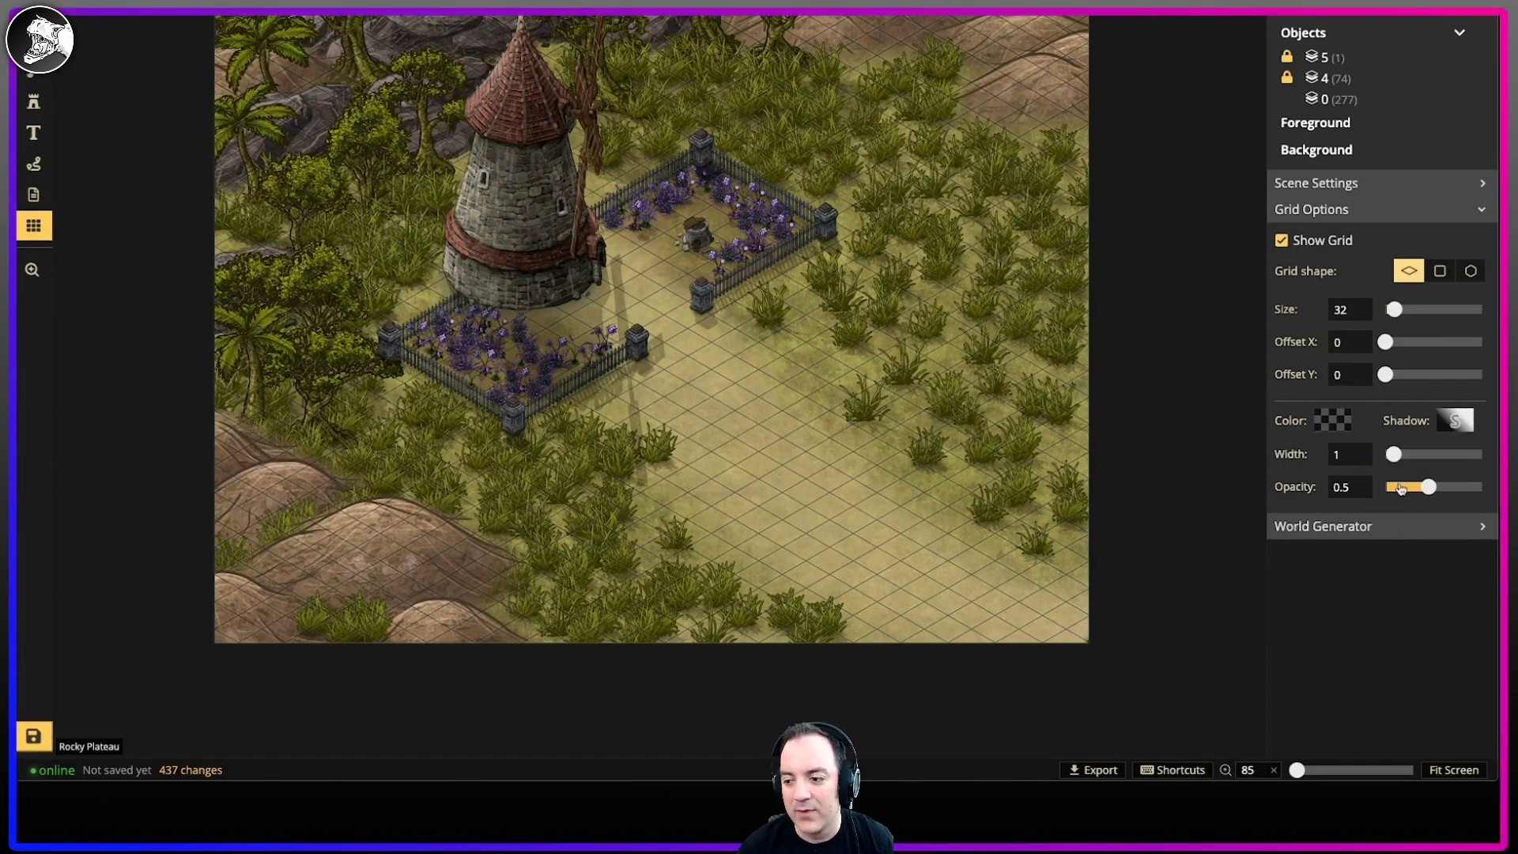
click(1426, 486)
drag(1427, 486, 1396, 486)
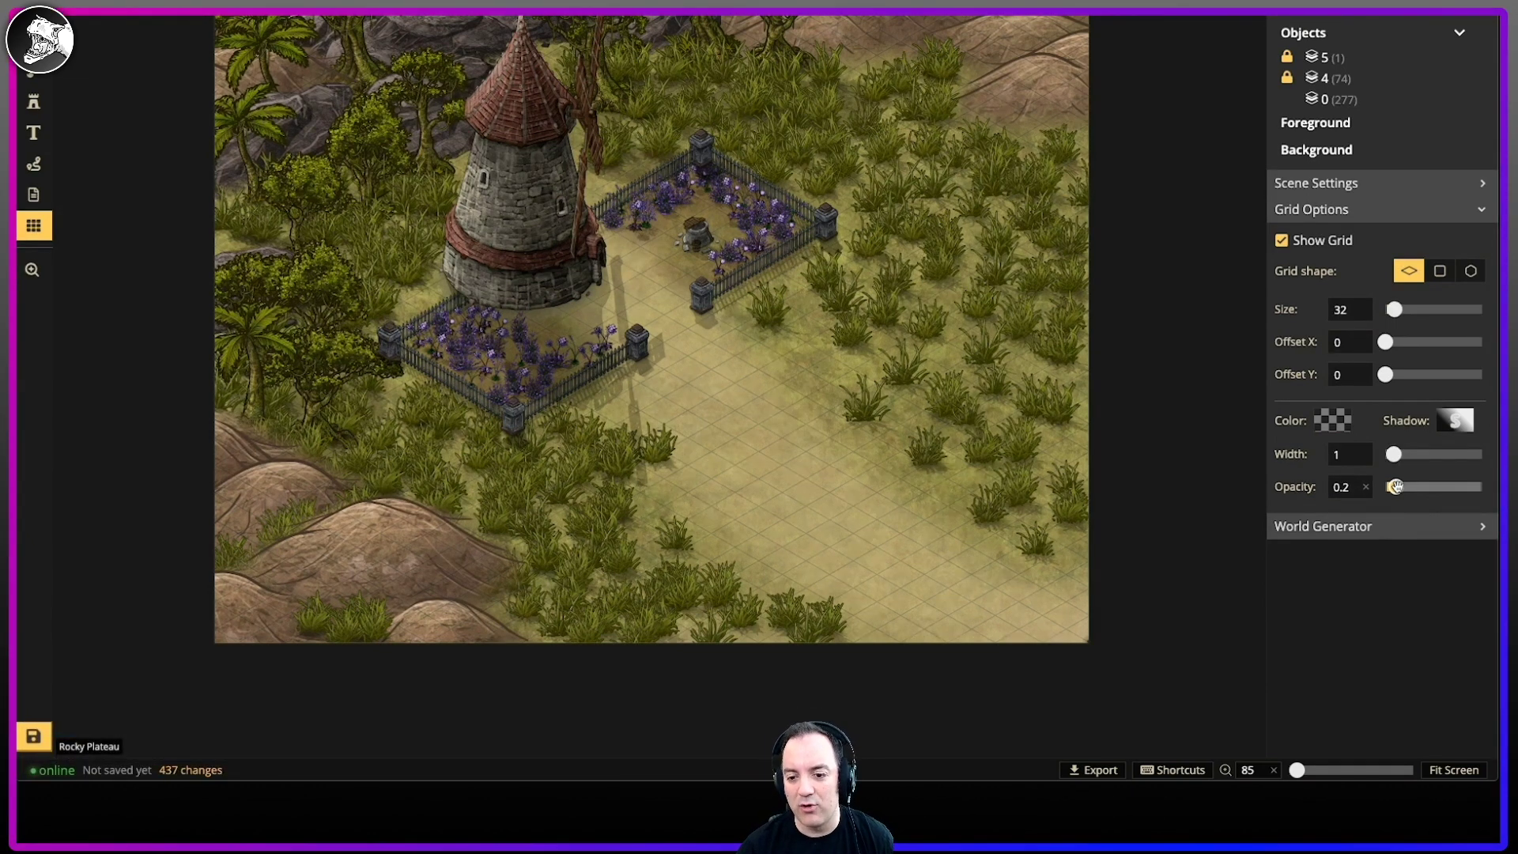
key(b)
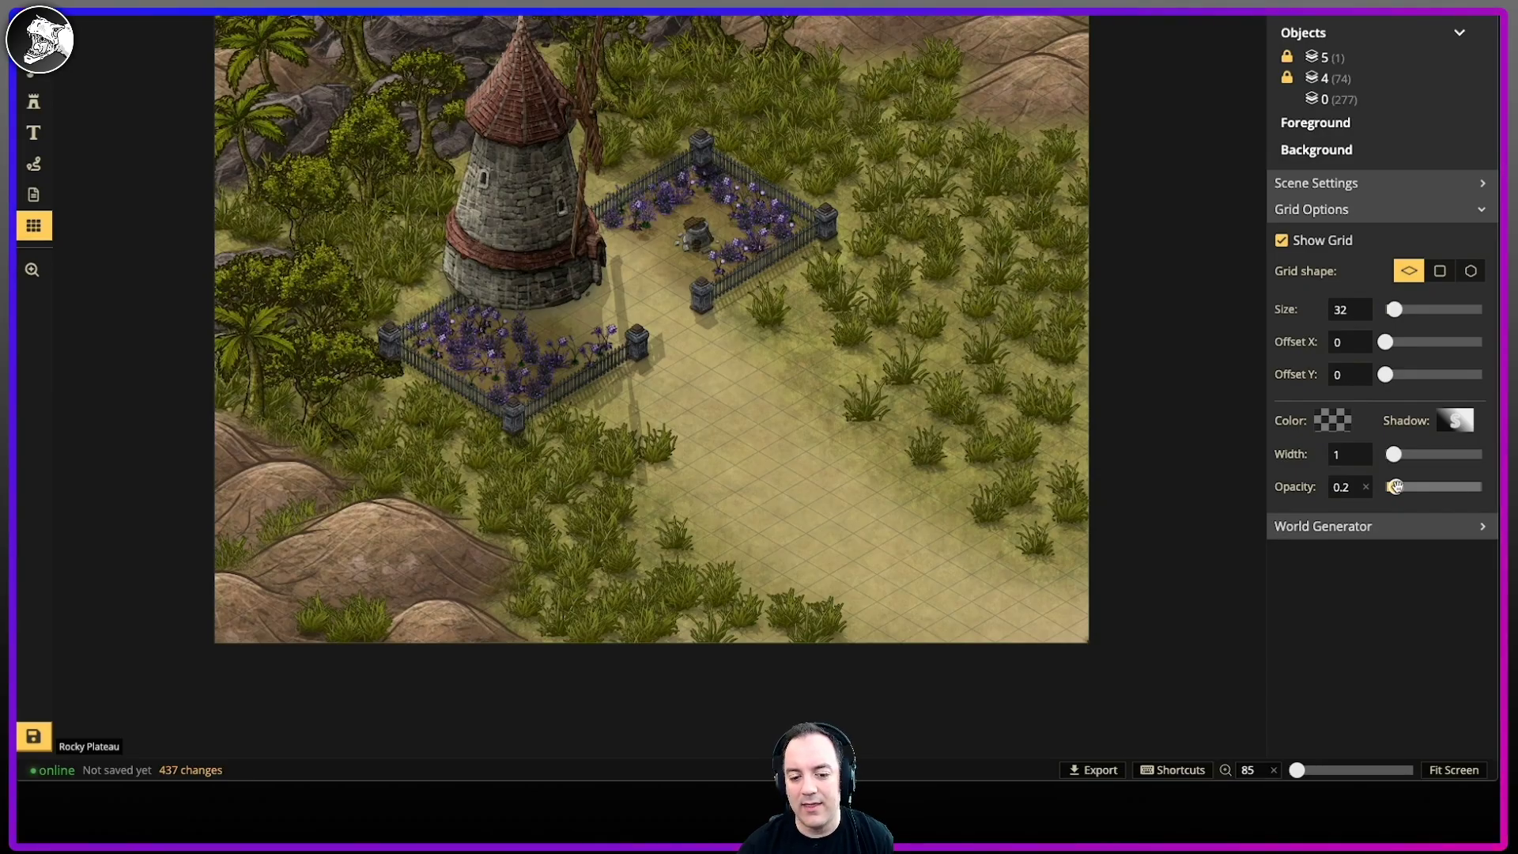
click(1396, 486)
drag(1396, 487, 1400, 487)
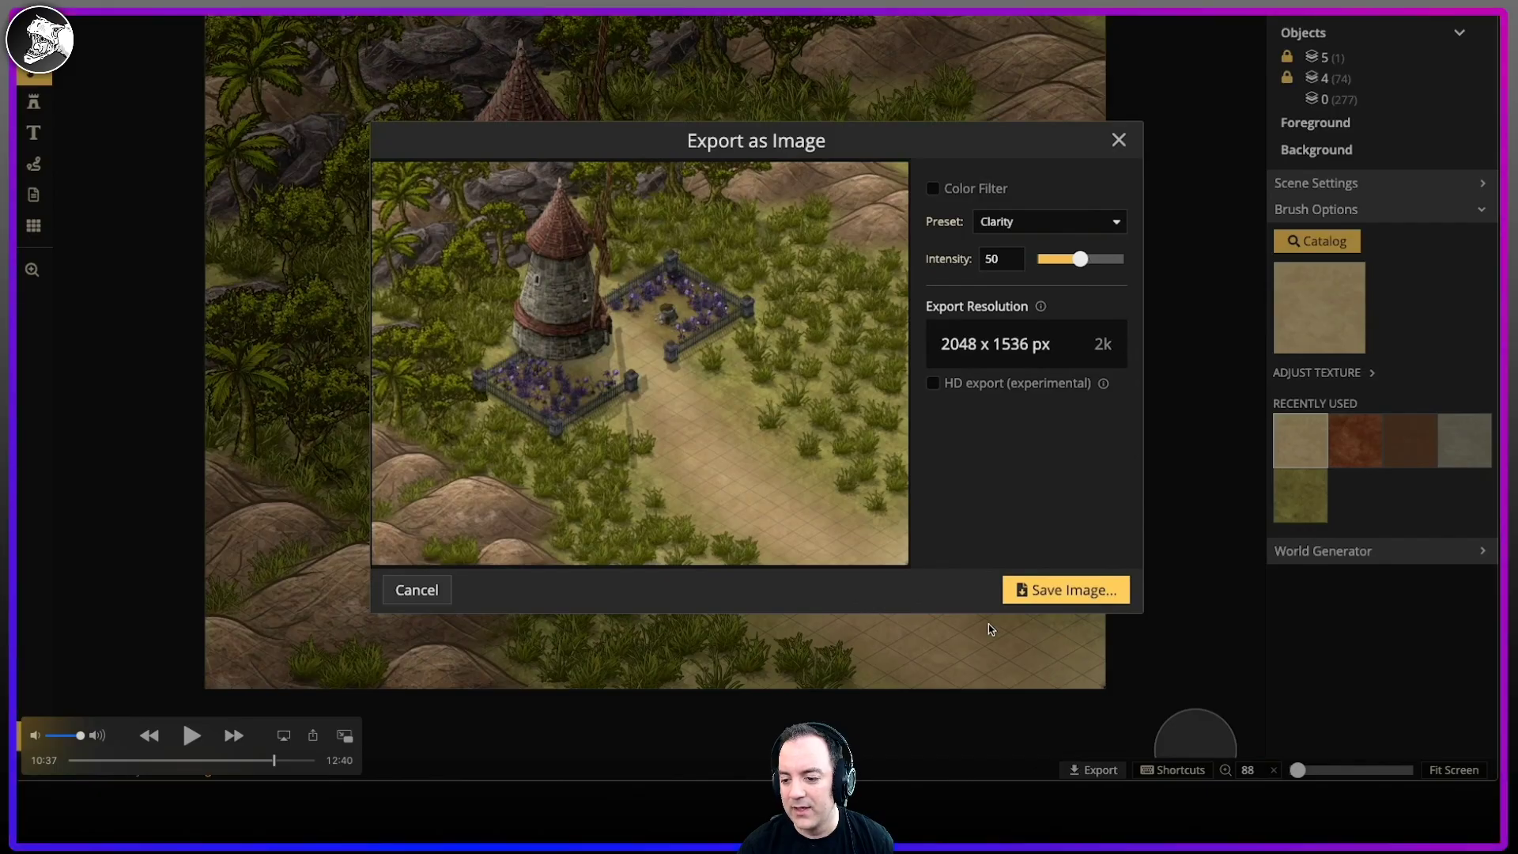
key(space)
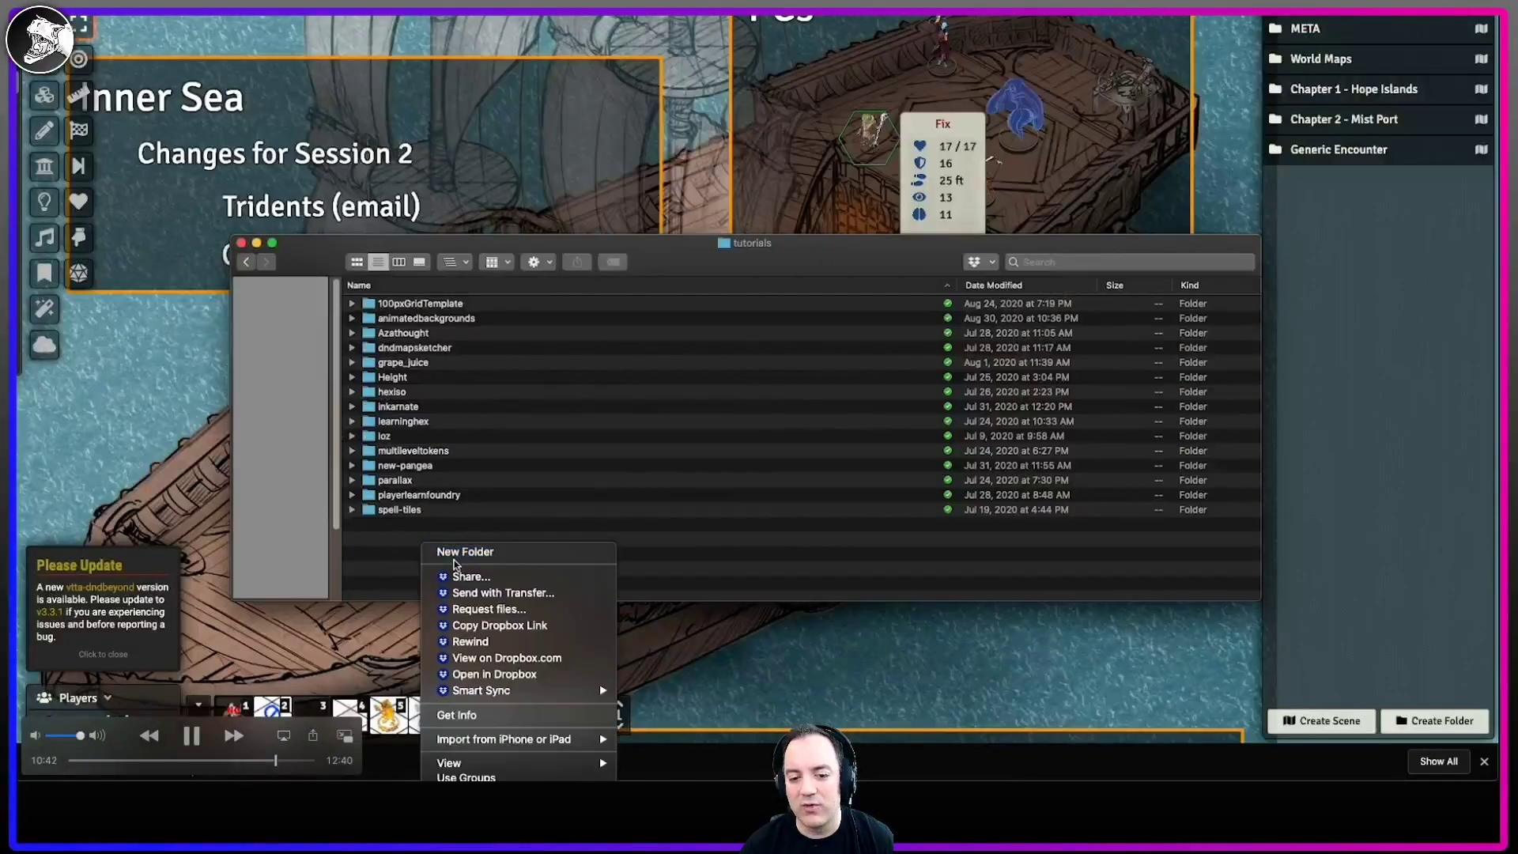
key(space)
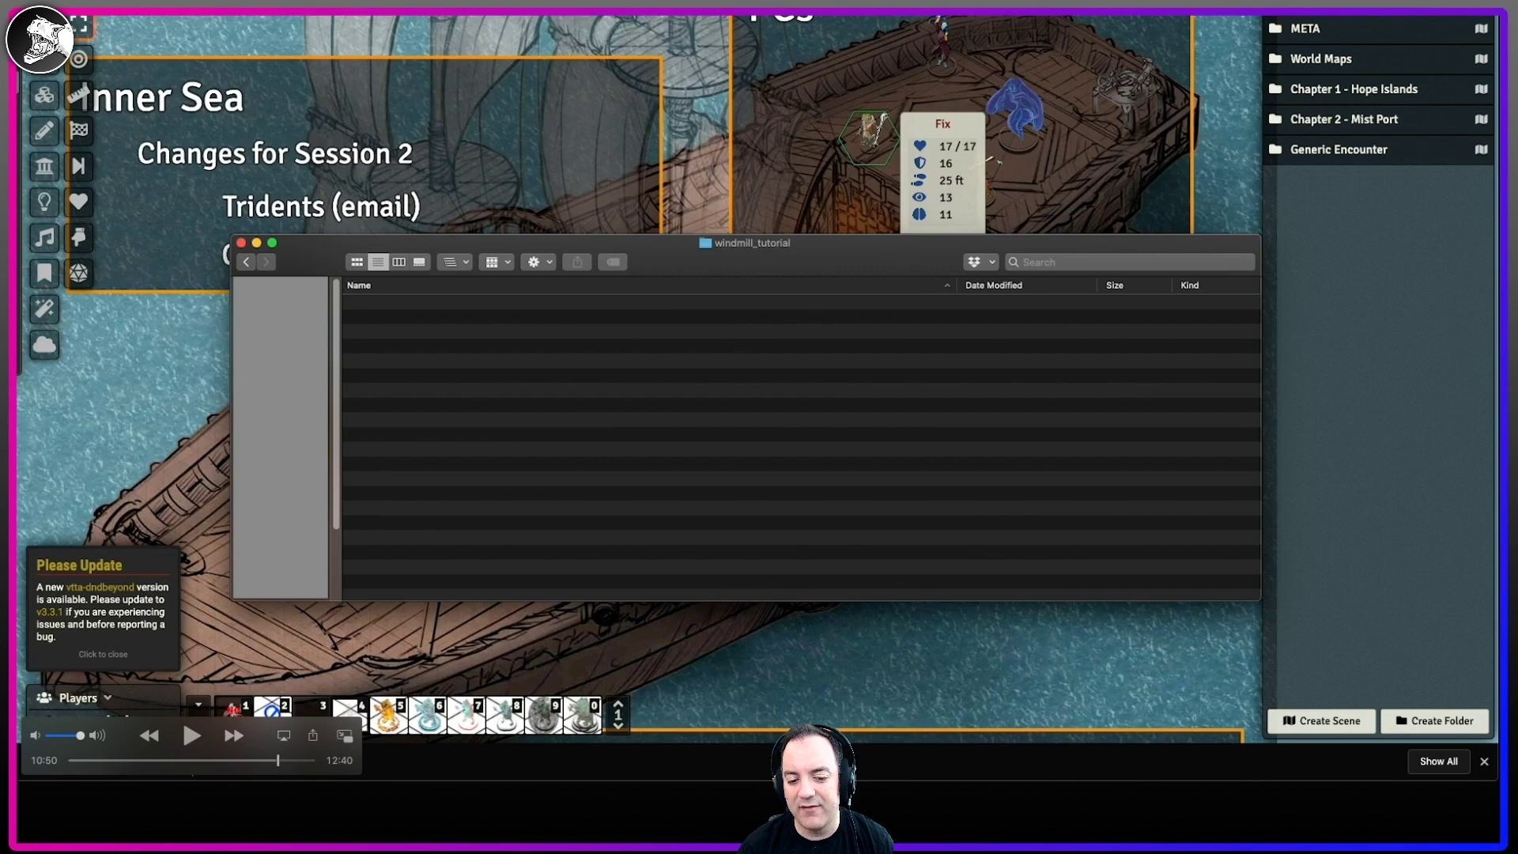
key(Left)
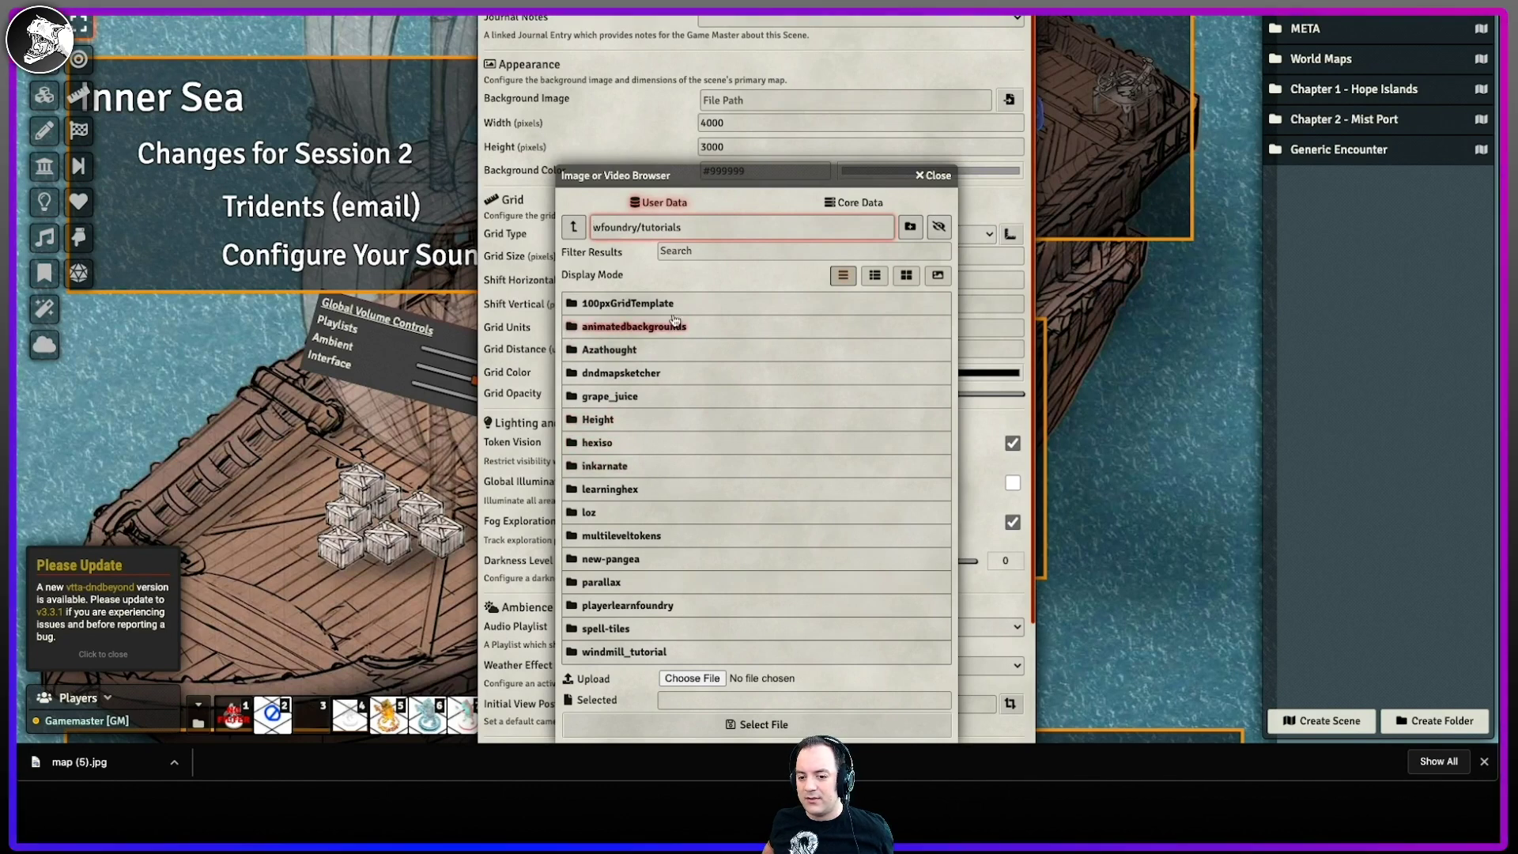
Step: In Foundry's file browser, filter for "wind", open the windmill_tutorial folder, and set windmill_tutorial.jpg as the scene's background image
click(683, 251)
text(wind)
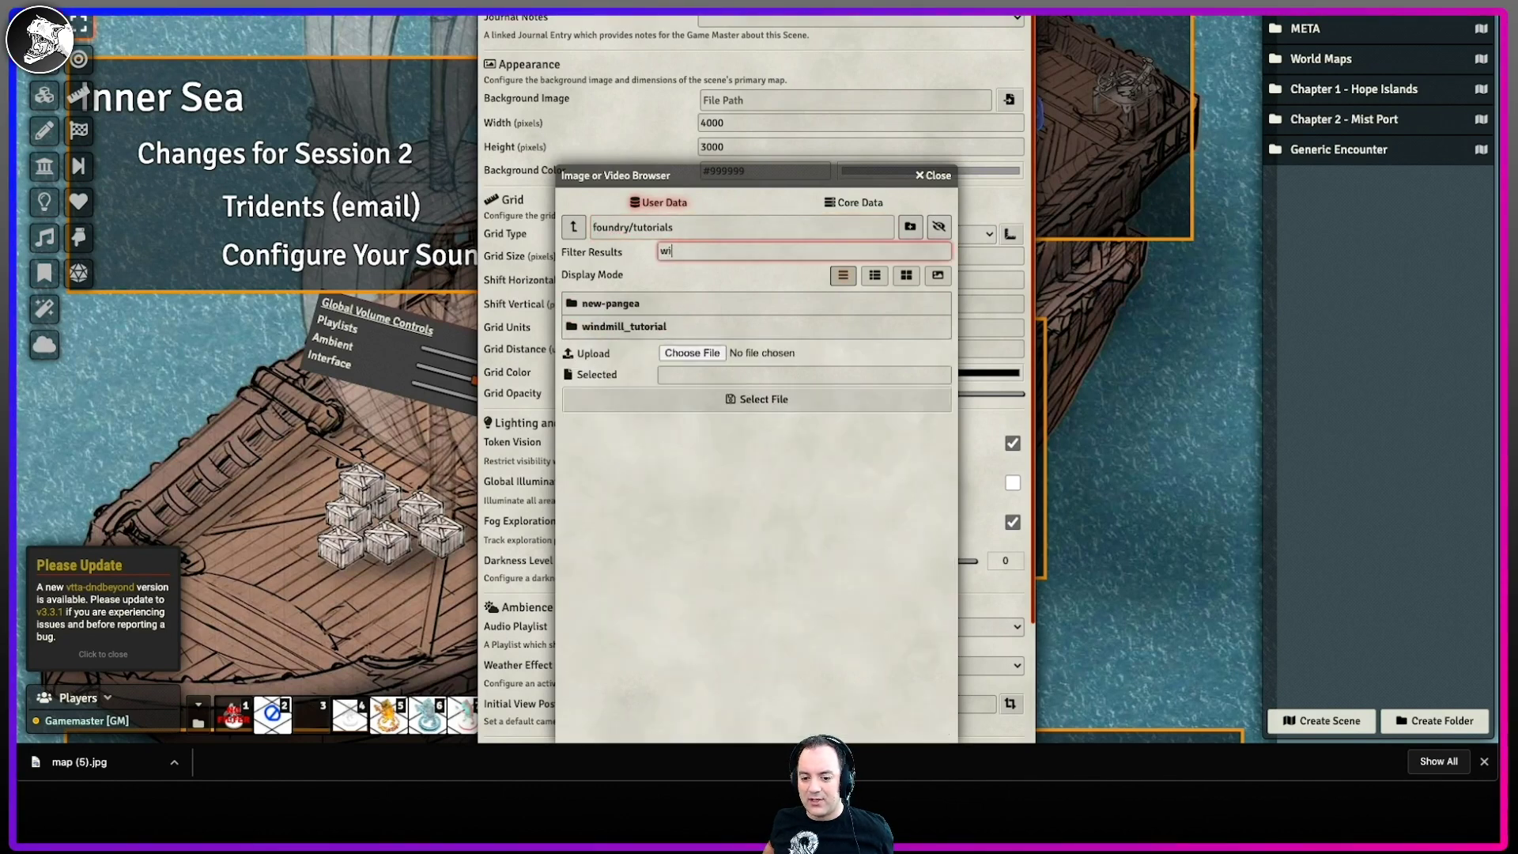
click(684, 304)
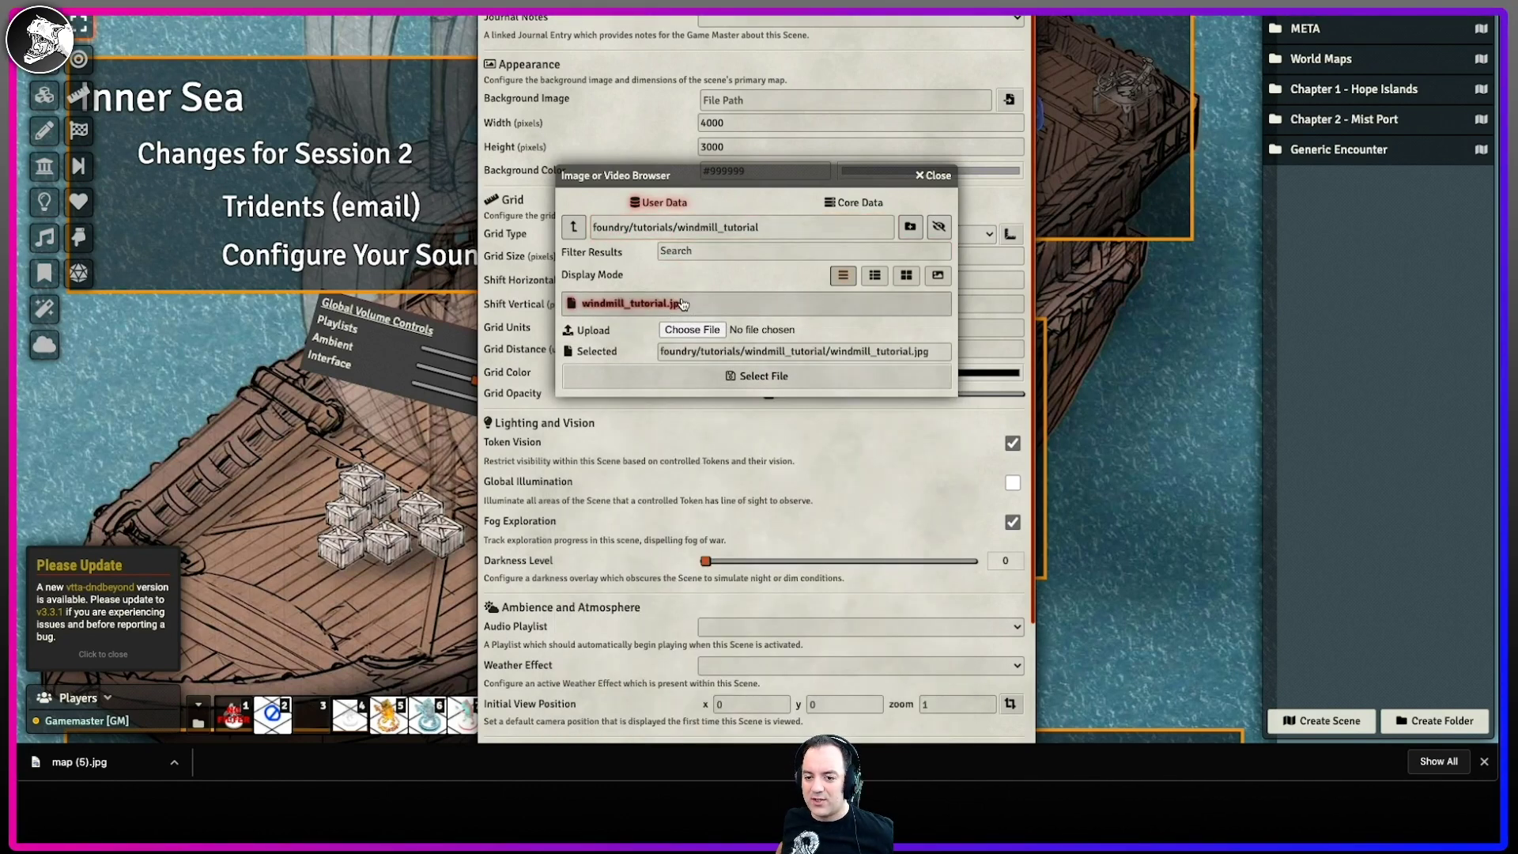
click(758, 376)
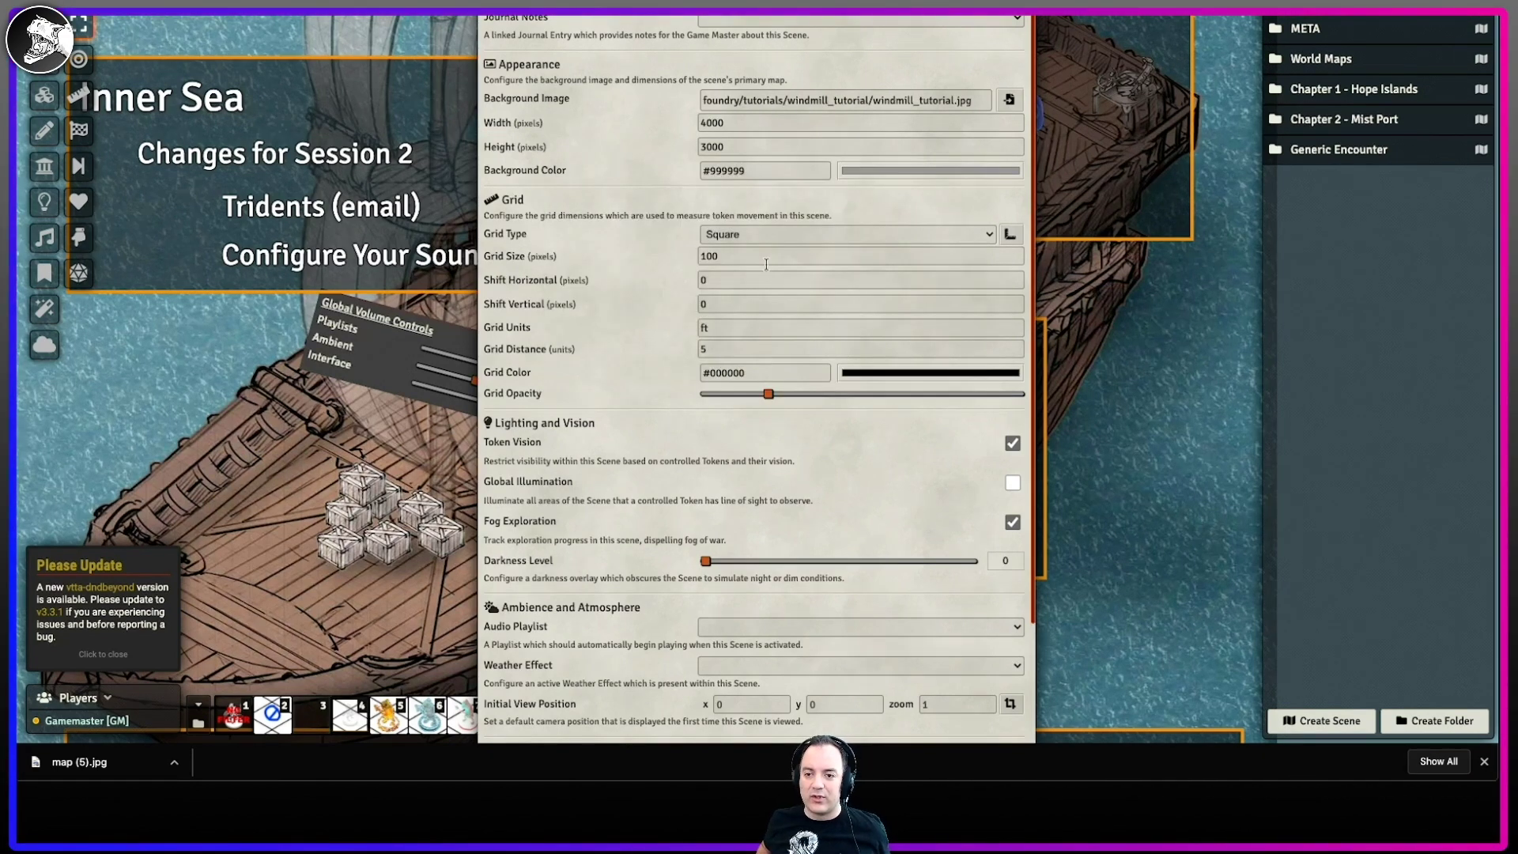
Step: Set the scene's grid type to Hexagonal Columns - Odd
click(771, 234)
click(773, 235)
click(774, 240)
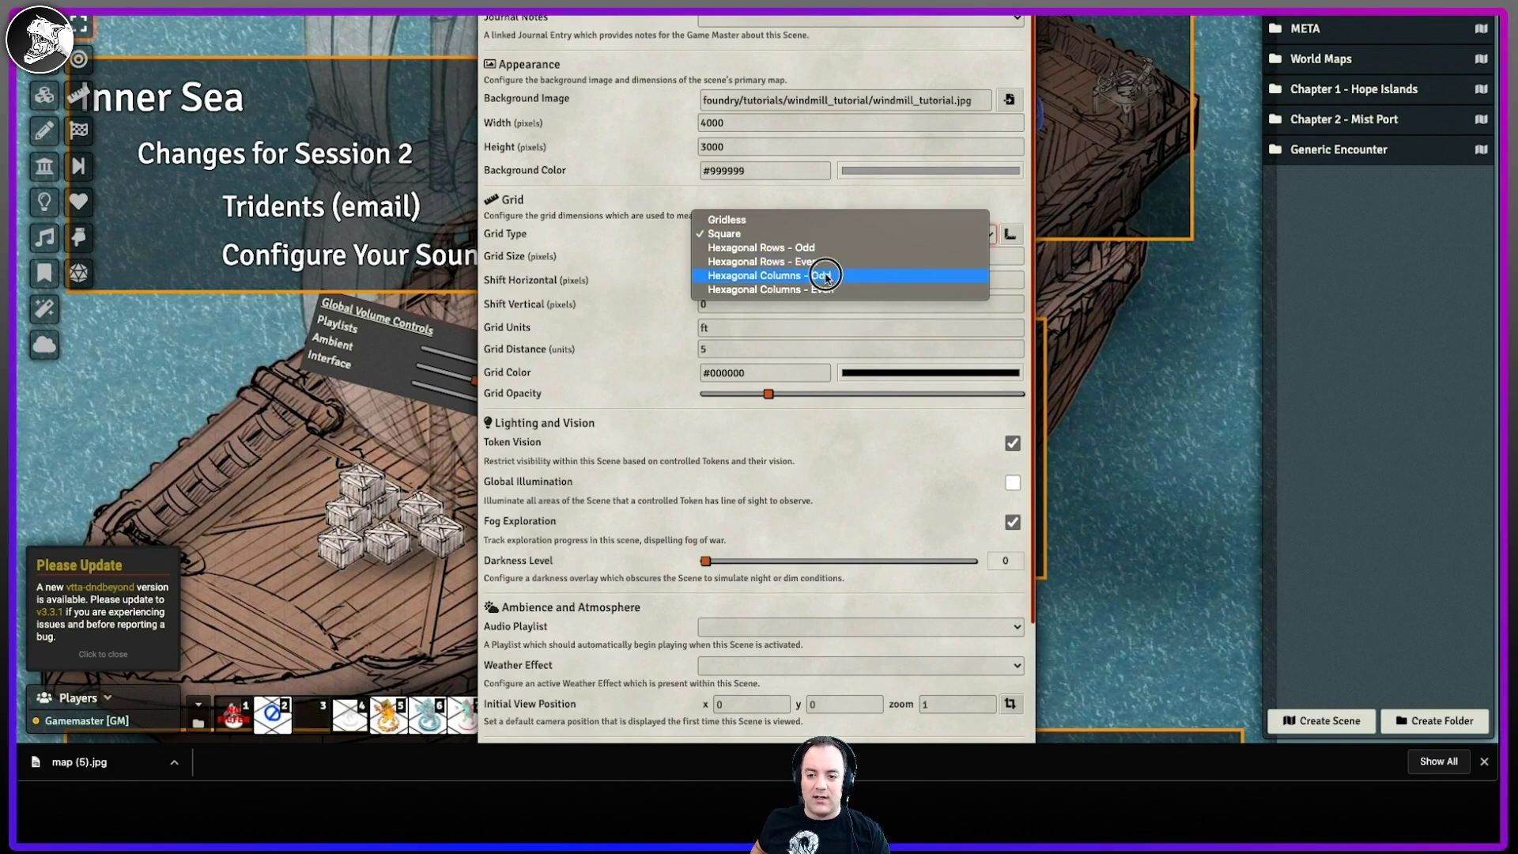
click(806, 273)
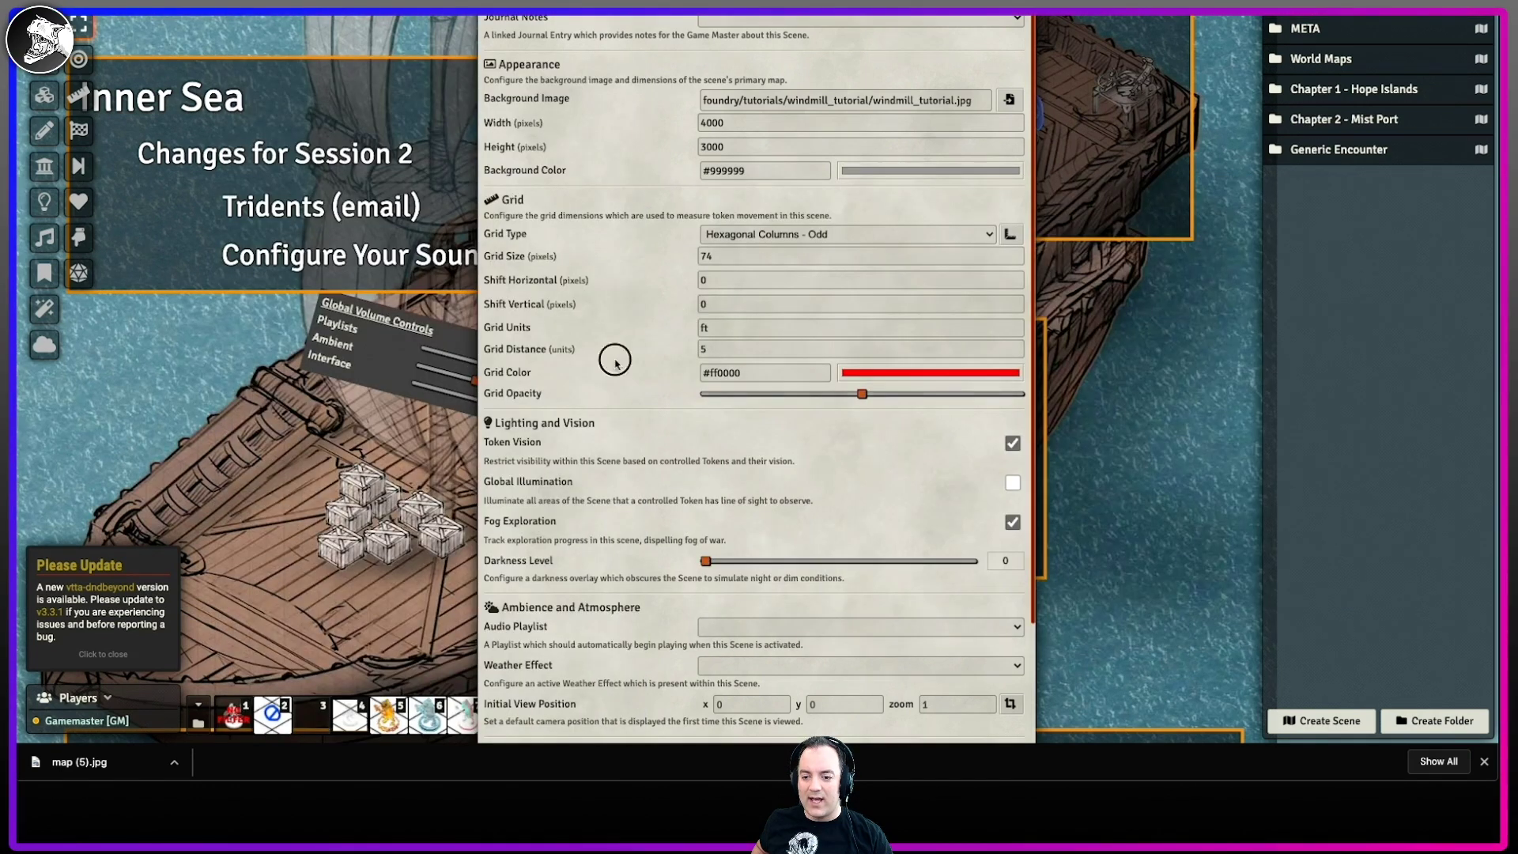
Step: Enable Global Illumination and disable Token Vision in the scene's lighting and vision settings
scroll(616, 362, down, 2)
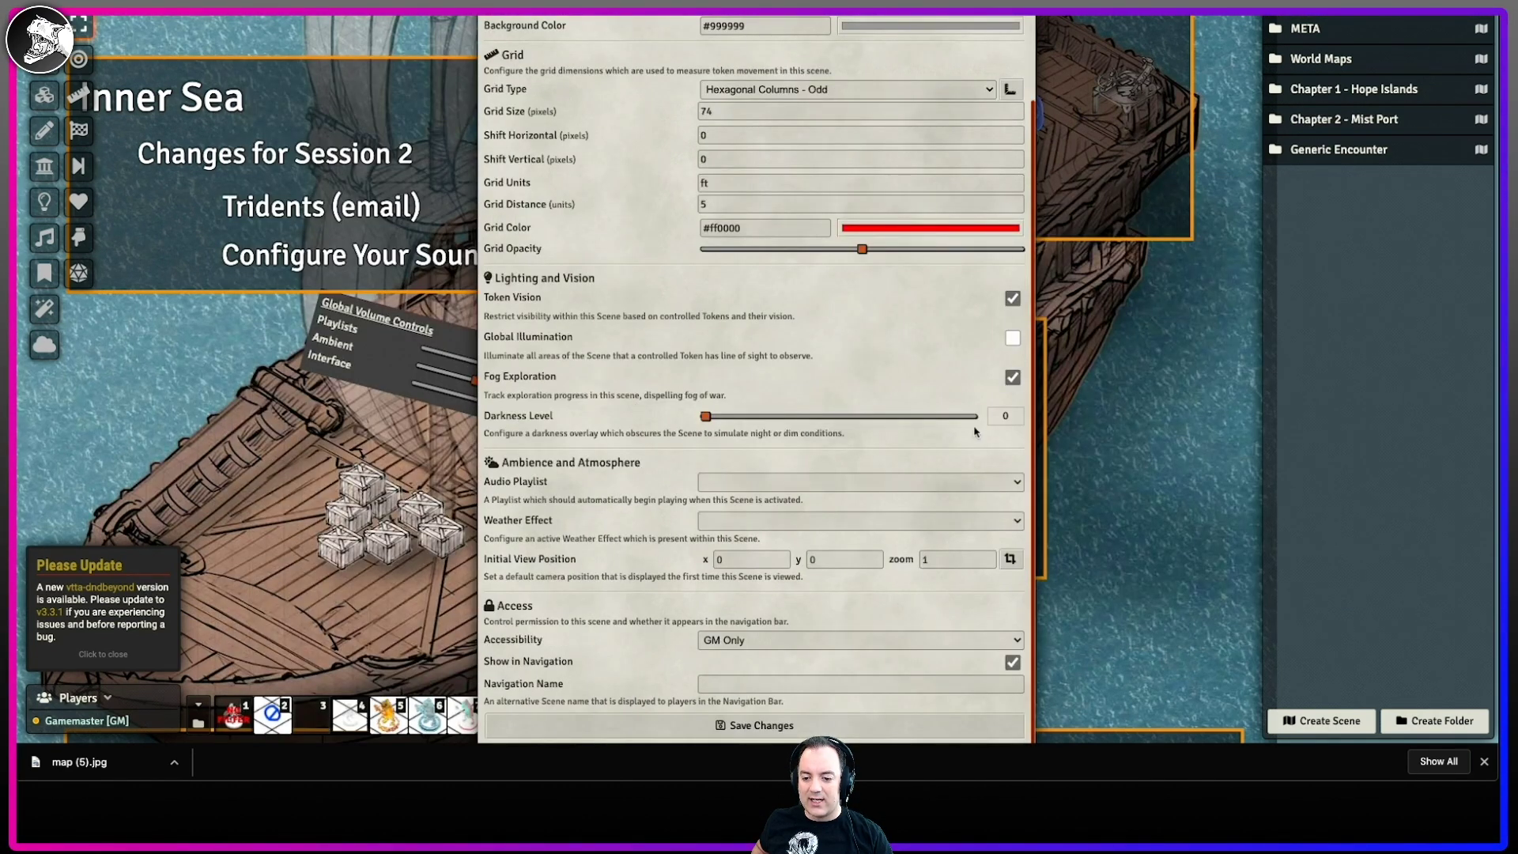
click(1013, 338)
click(1013, 299)
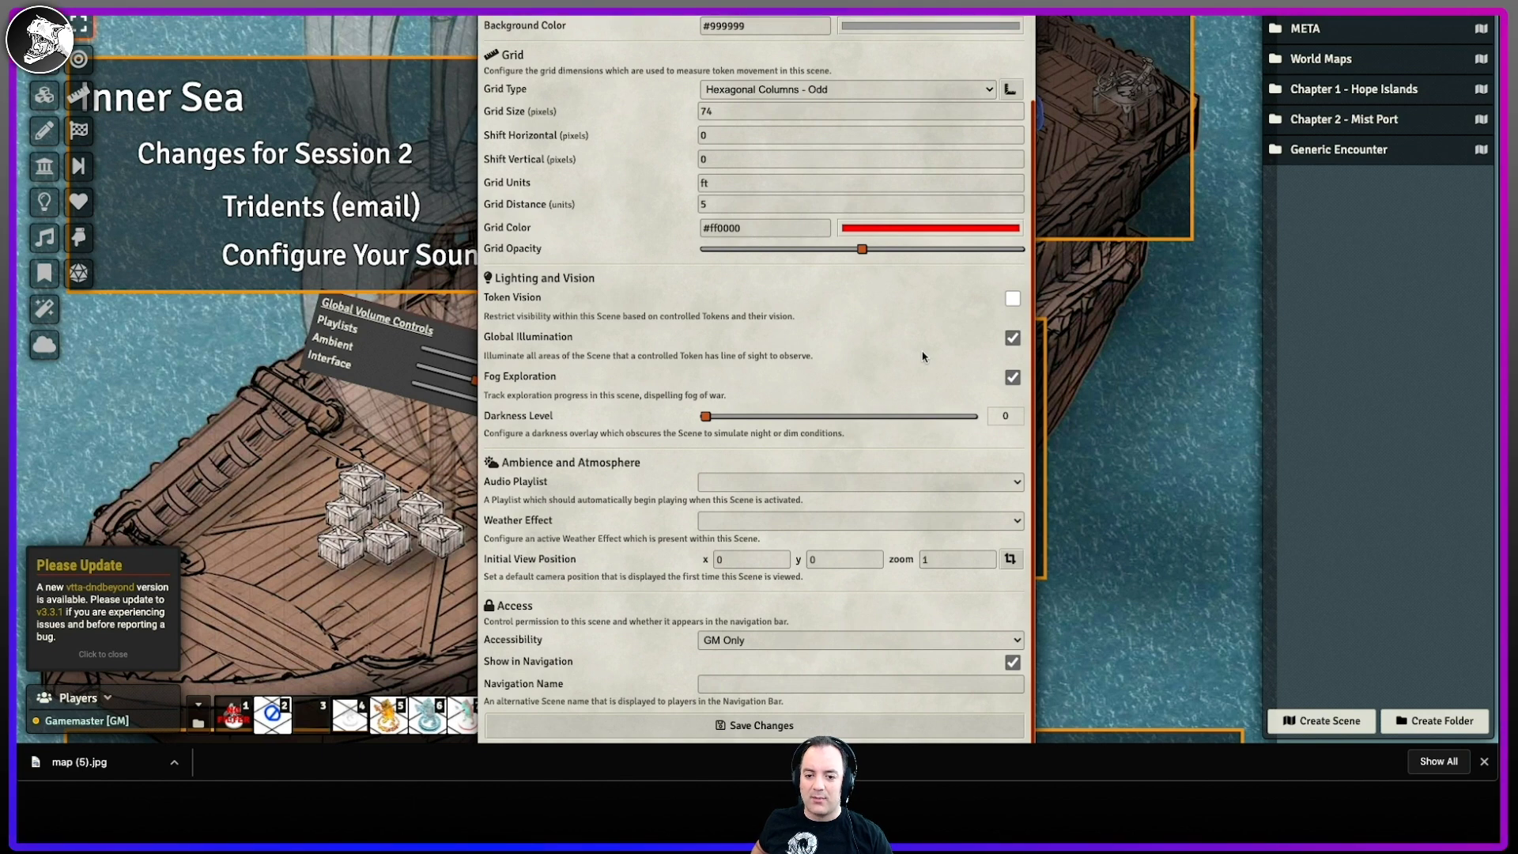
Step: Save the scene settings, inspect the hex grid on the path, and reopen the scene's configuration
click(762, 724)
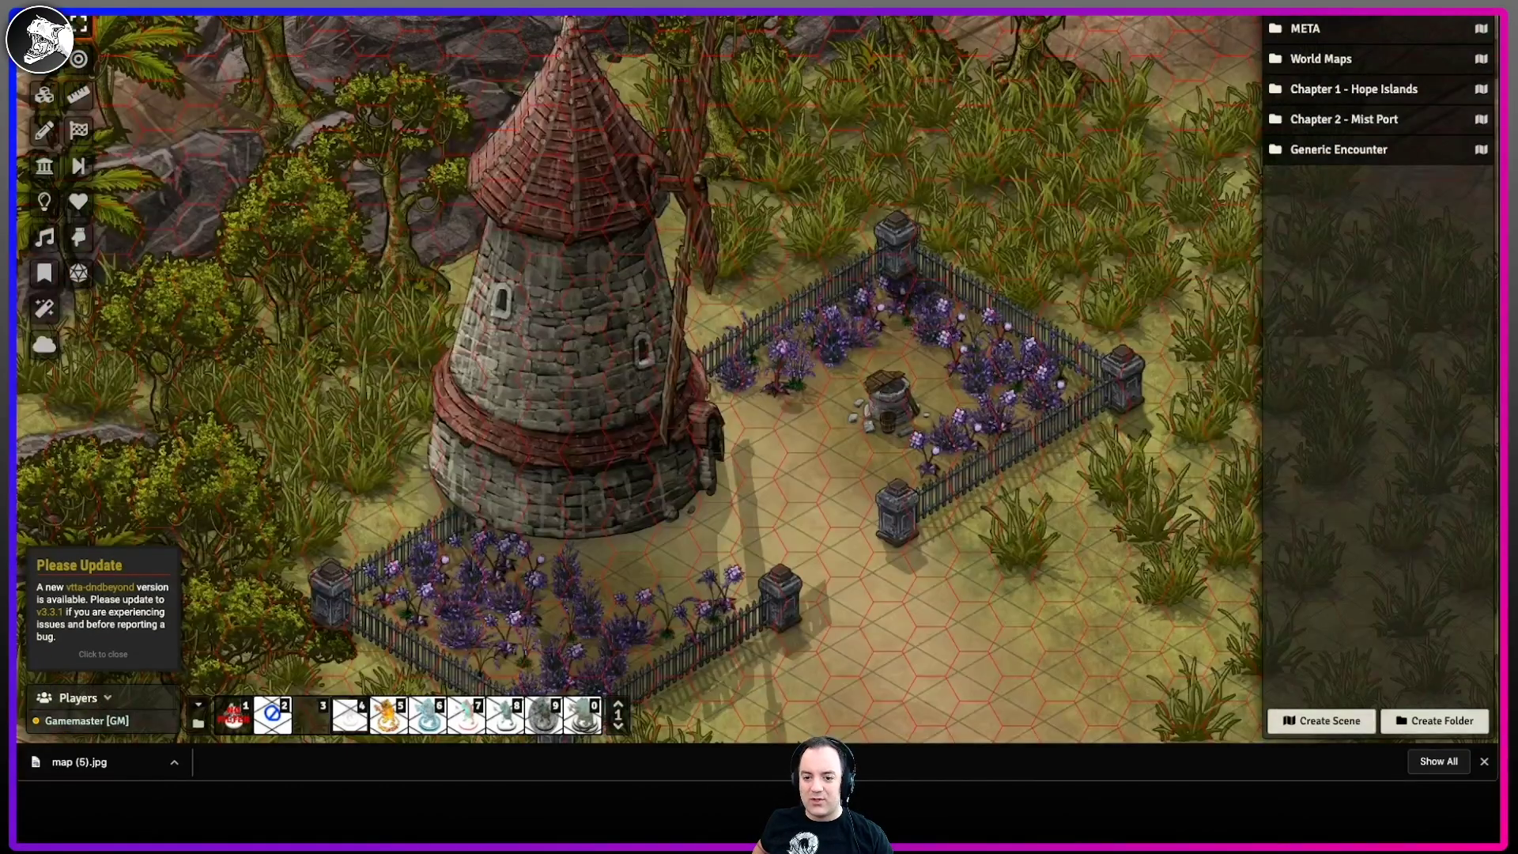
right_drag(916, 418, 751, 72)
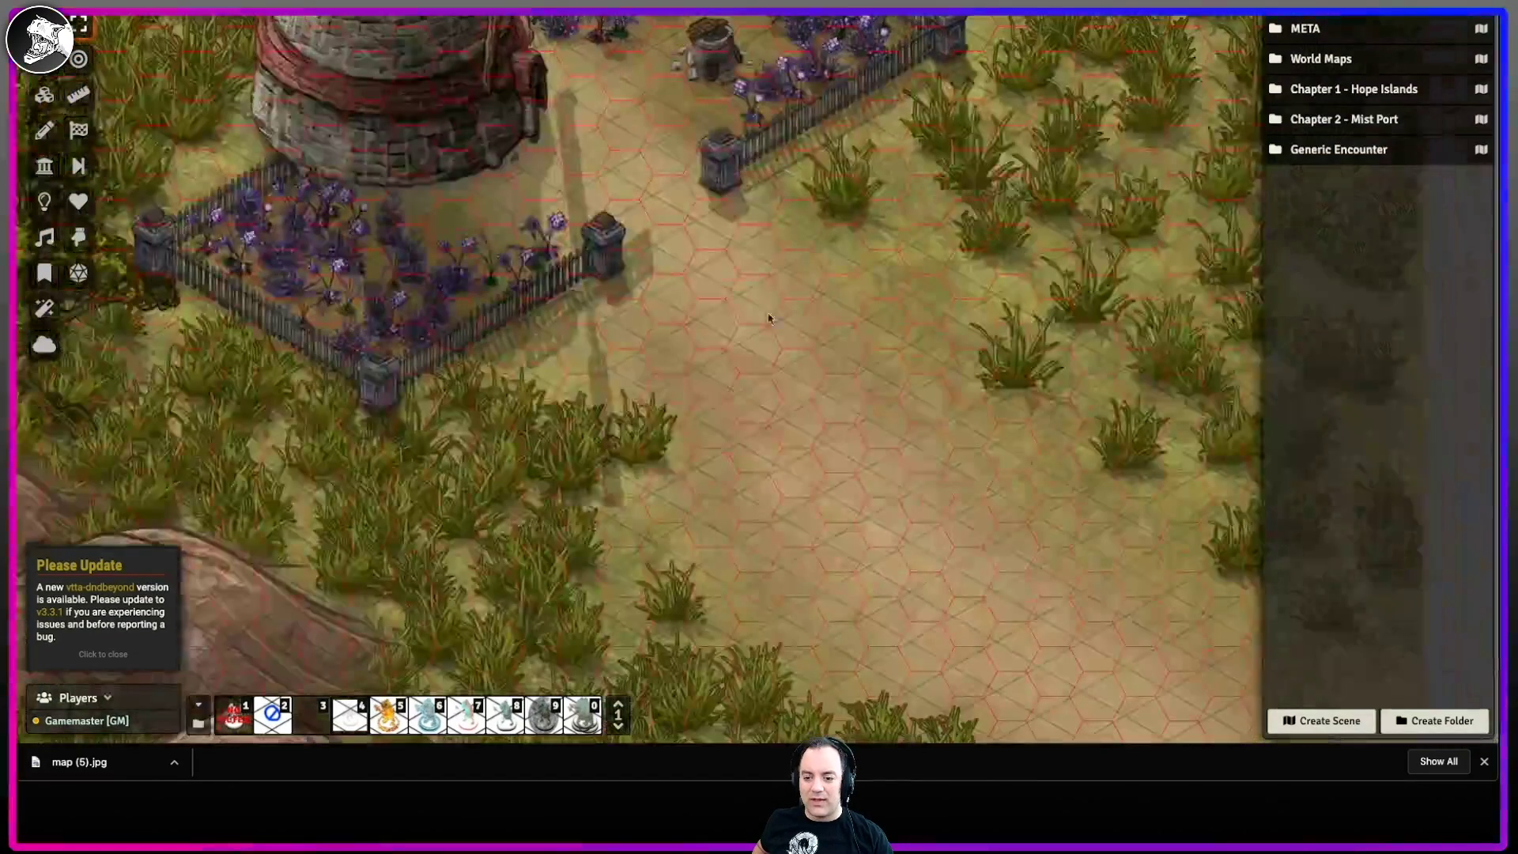
scroll(771, 317, up, 15)
right_click(909, 15)
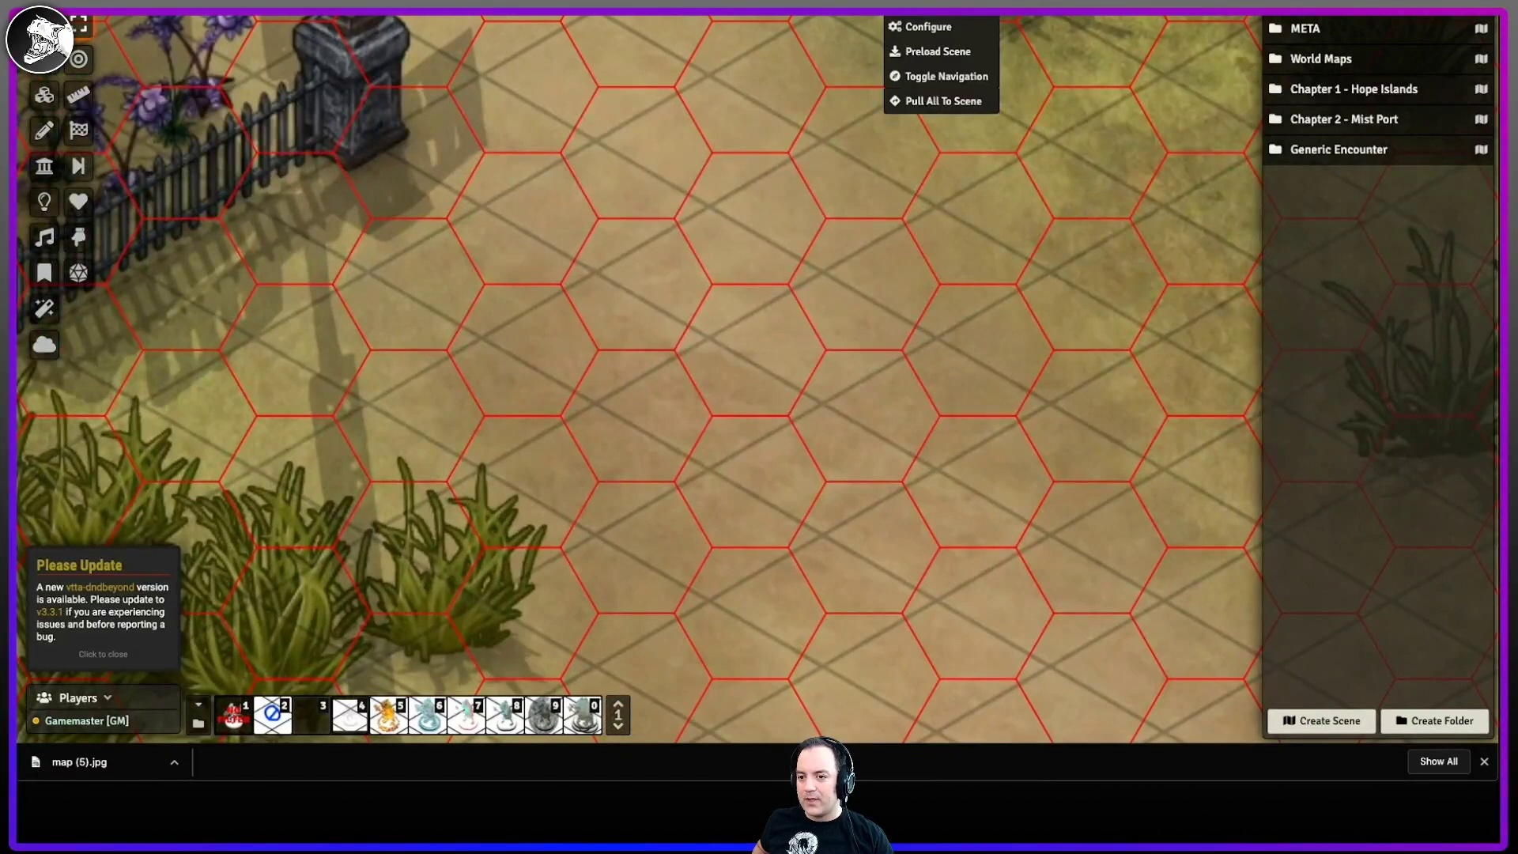
click(916, 26)
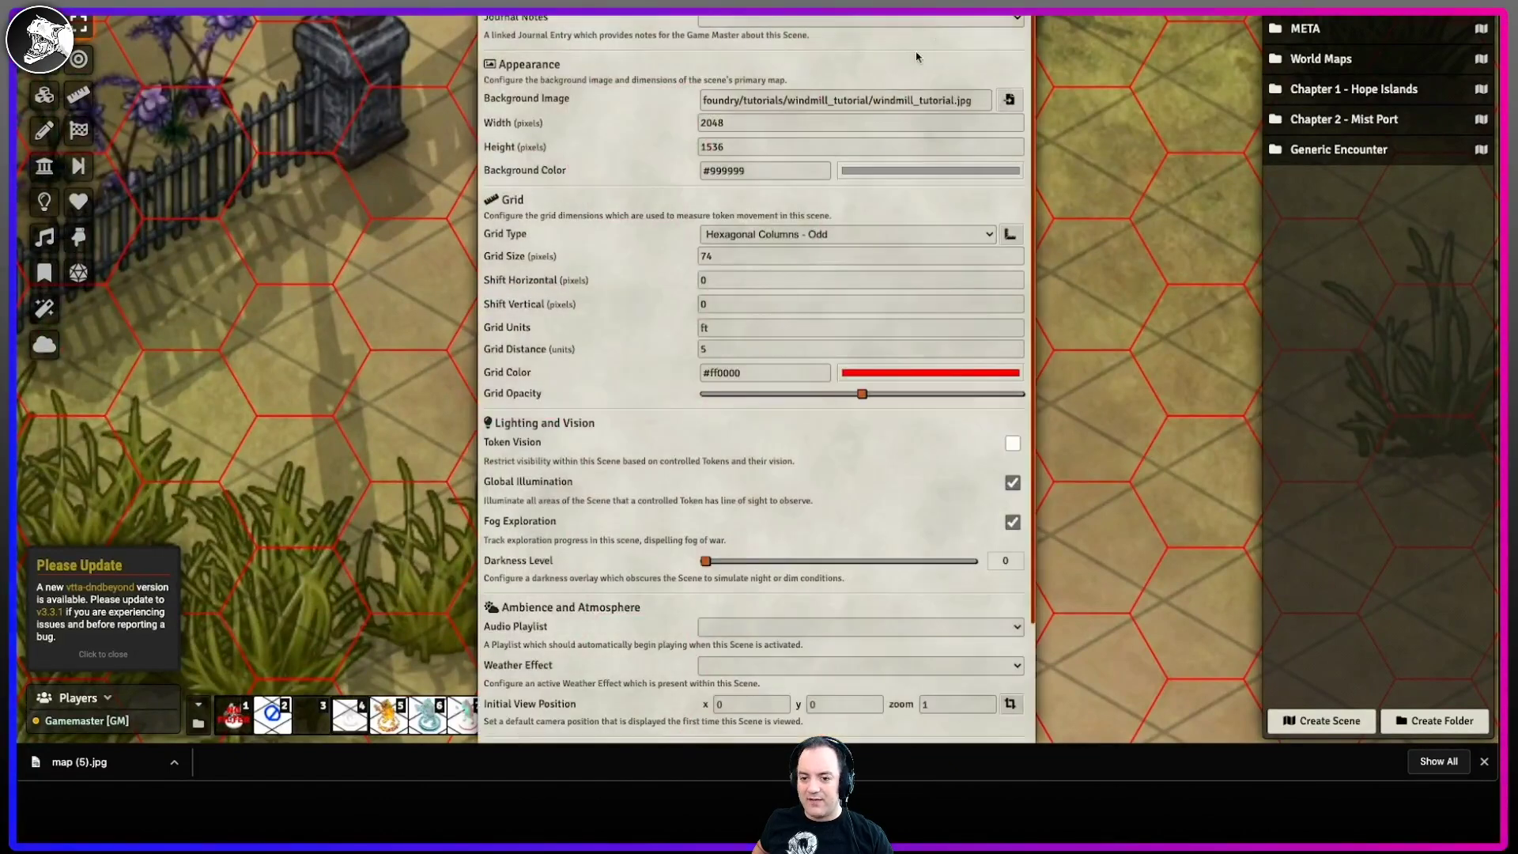
Step: Align the hex grid with the map's isometric grid using an offset of x -21 and y 14, and commit it
click(1010, 235)
key(Right)
key(Right)
key(Right)
key(Right)
key(Right)
key(Down)
key(Down)
key(Down)
key(Down)
key(Left)
key(Left)
key(Left)
key(Left)
key(Left)
key(Left)
key(Left)
key(Left)
key(Left)
key(Left)
key(Left)
key(Left)
key(Down)
key(Down)
key(Left)
key(Left)
key(Left)
key(Left)
key(Left)
key(Left)
key(Left)
key(Left)
key(Left)
key(Left)
key(Left)
key(Down)
key(Down)
key(Down)
key(Down)
key(Left)
key(Left)
key(Down)
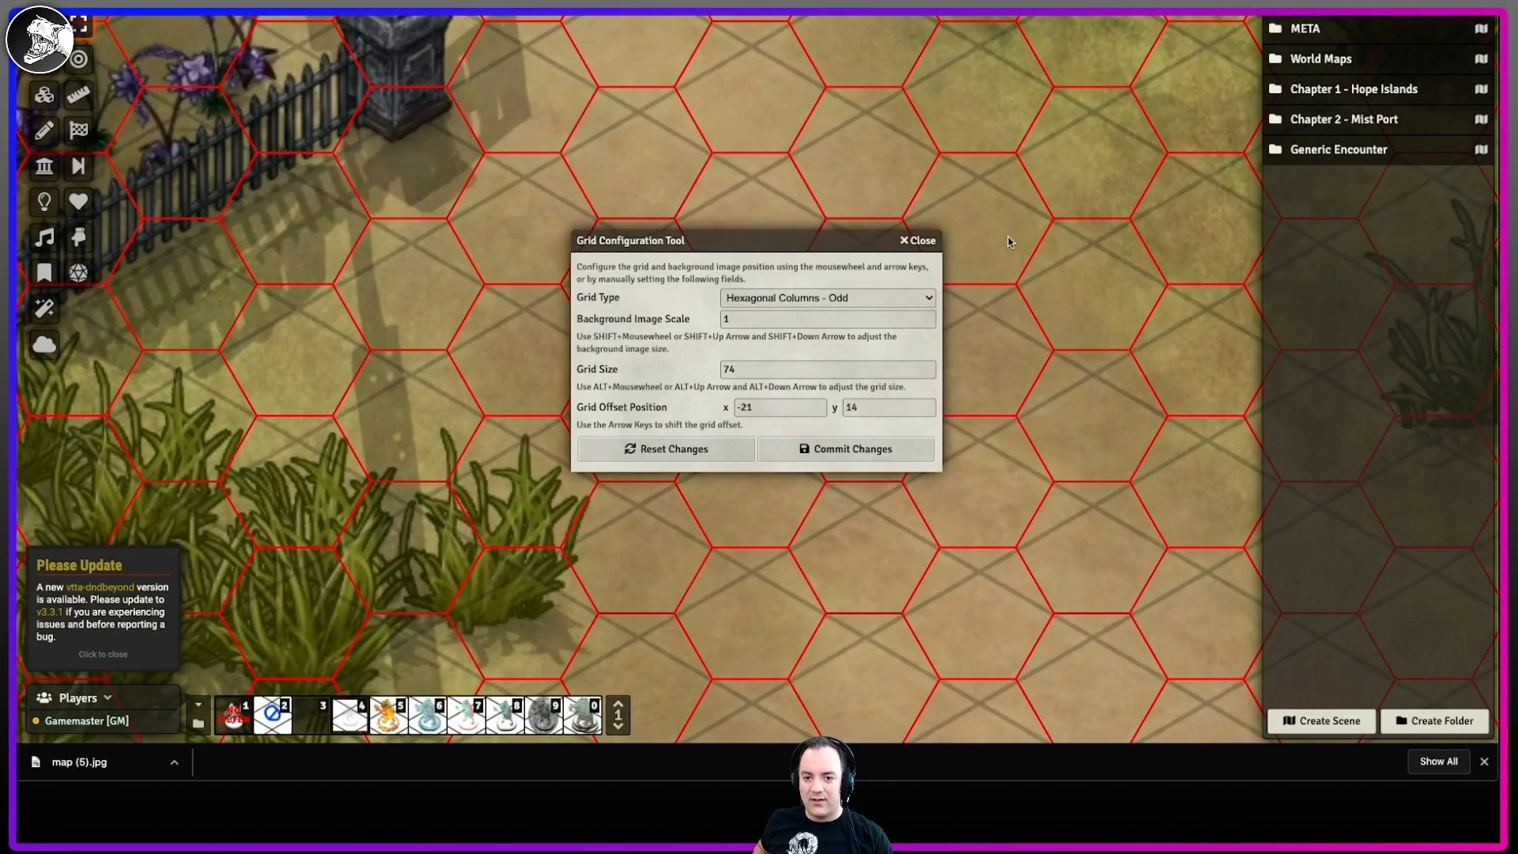
click(803, 450)
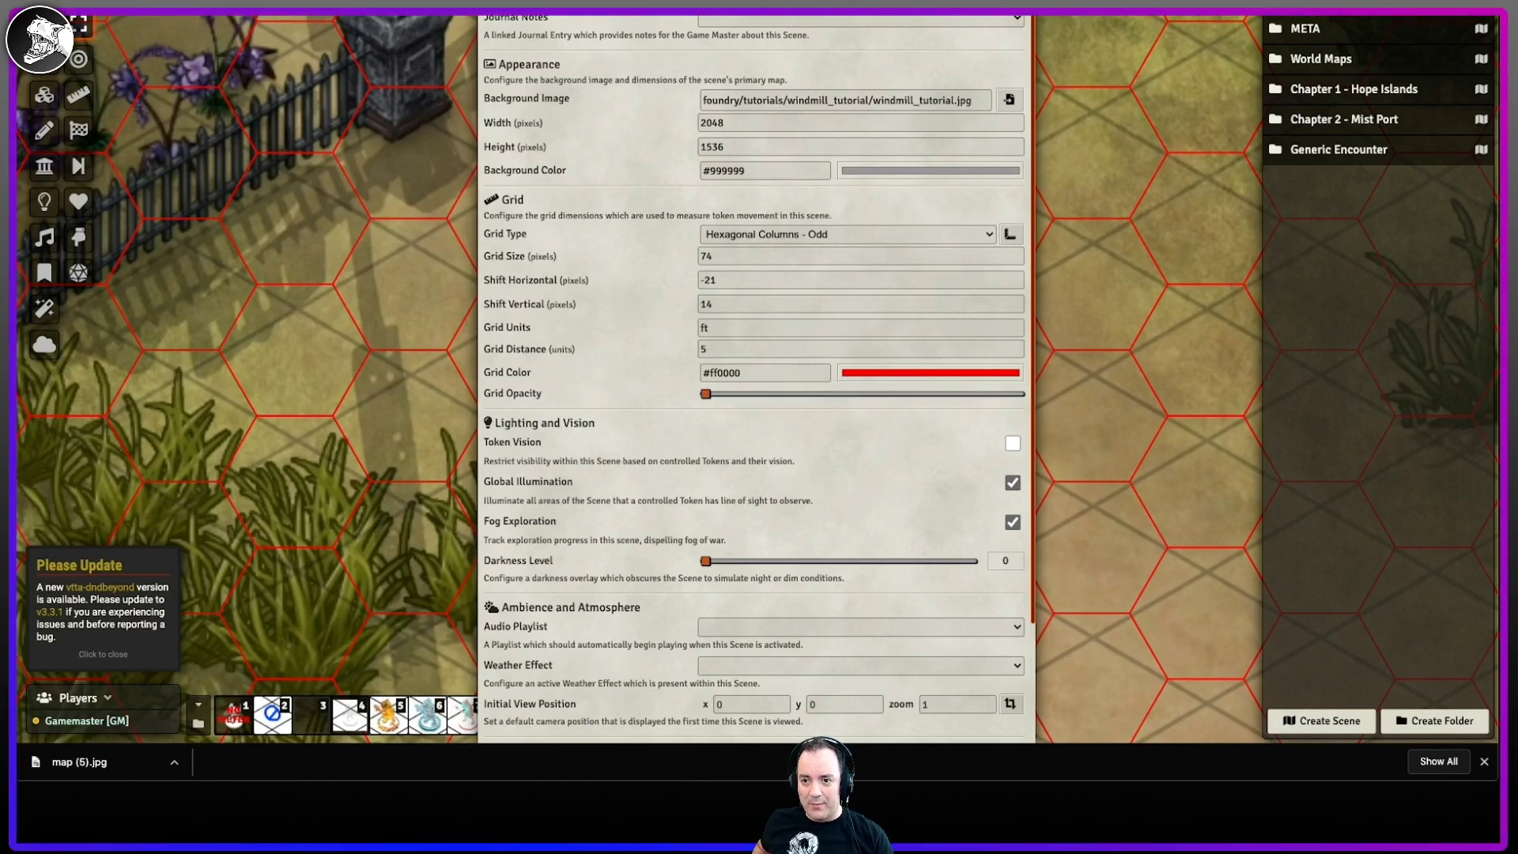
Step: Lower the scene's grid opacity to its minimum and save the scene changes
drag(756, 16, 759, 16)
scroll(650, 523, down, 2)
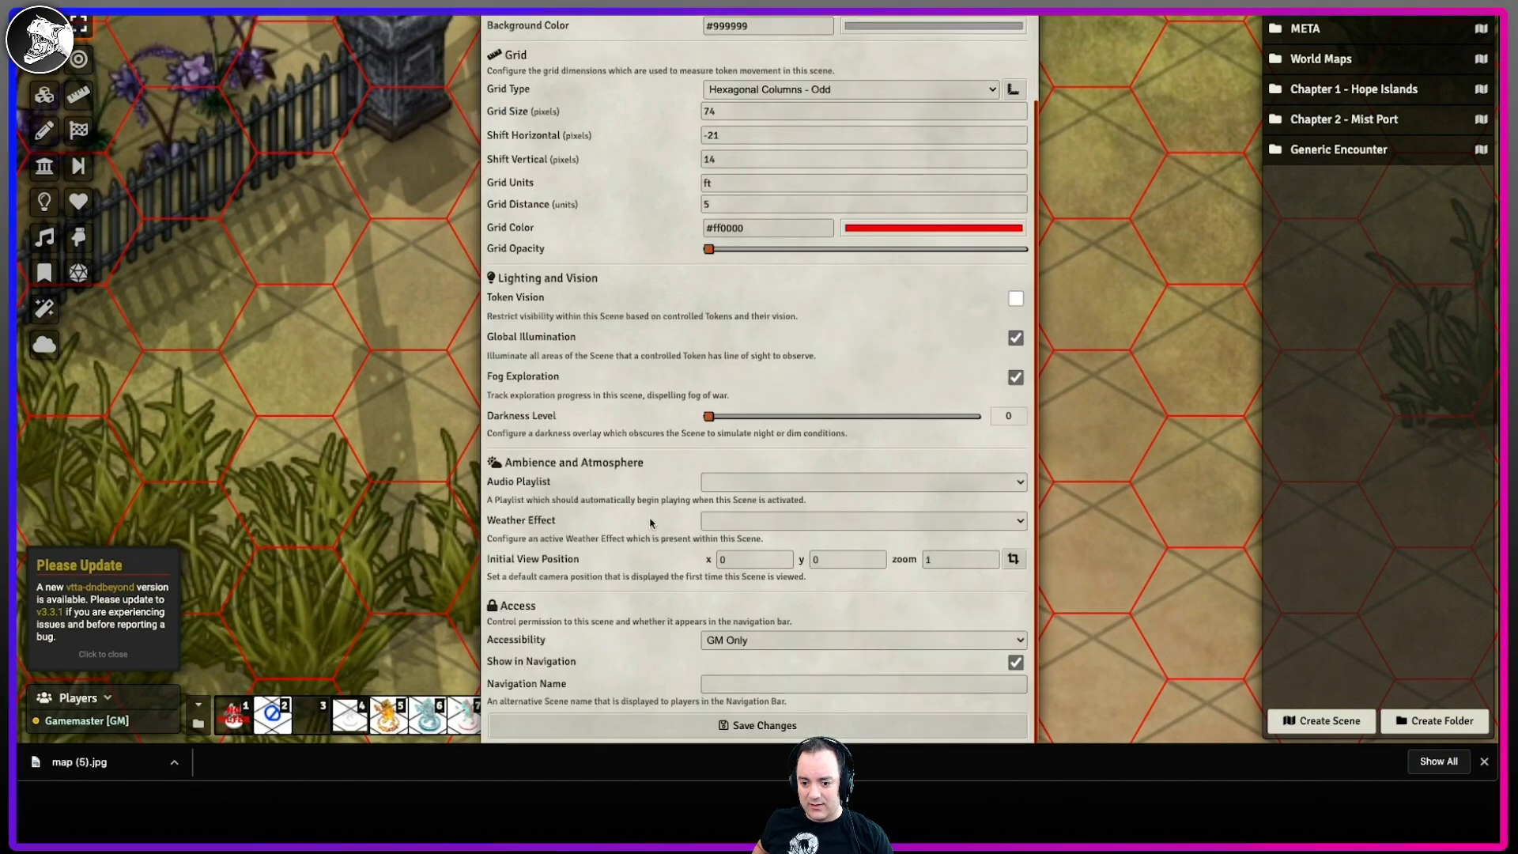
click(694, 722)
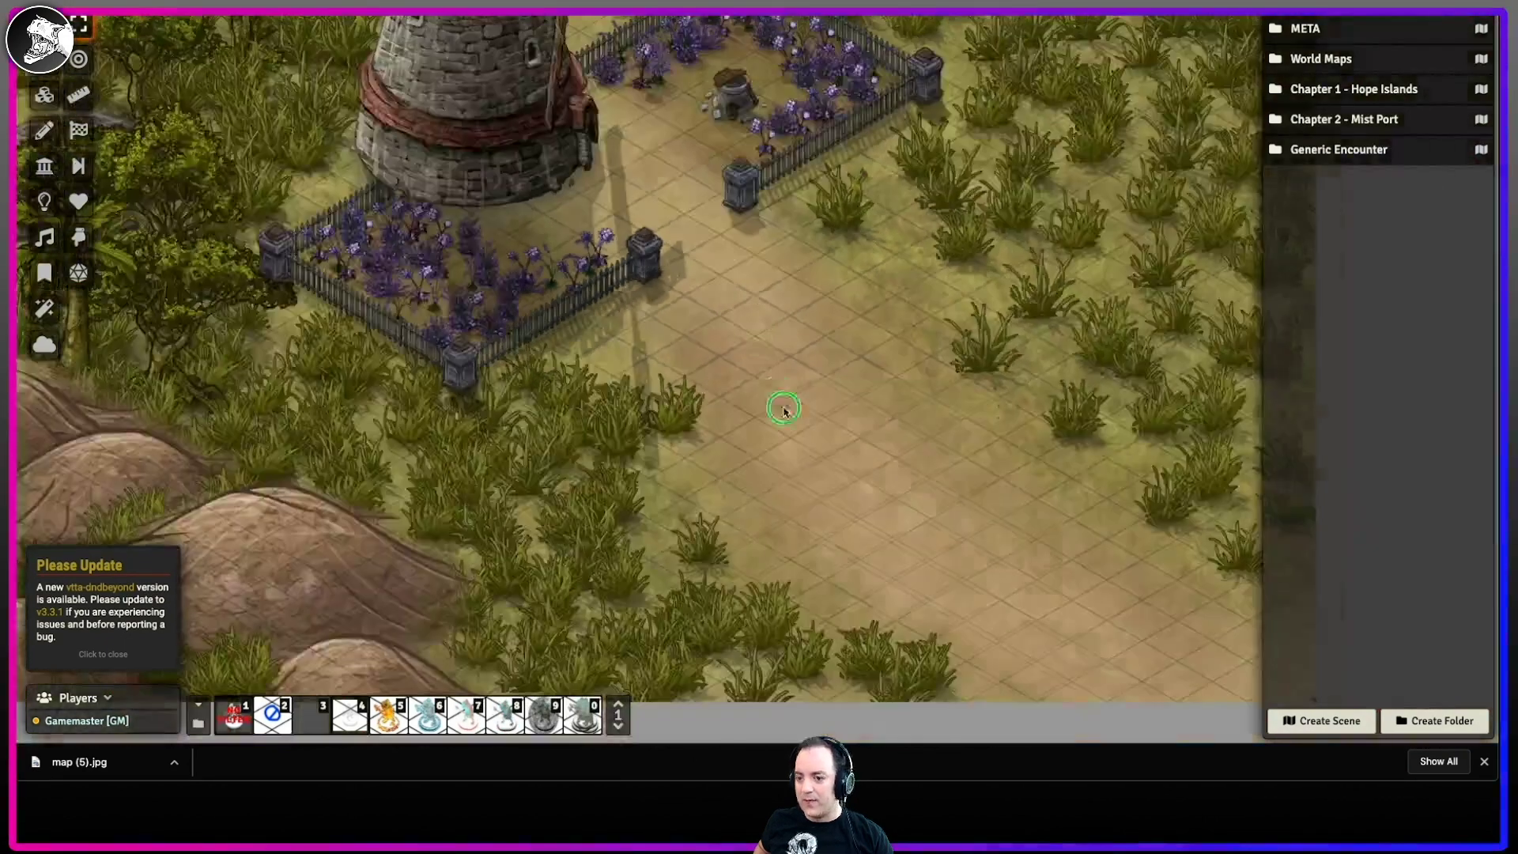
Step: Place a Kobold token from the Humanoid folder of Isometric Monsters on the dirt path near the gardens
right_drag(775, 398, 791, 425)
click(1334, 10)
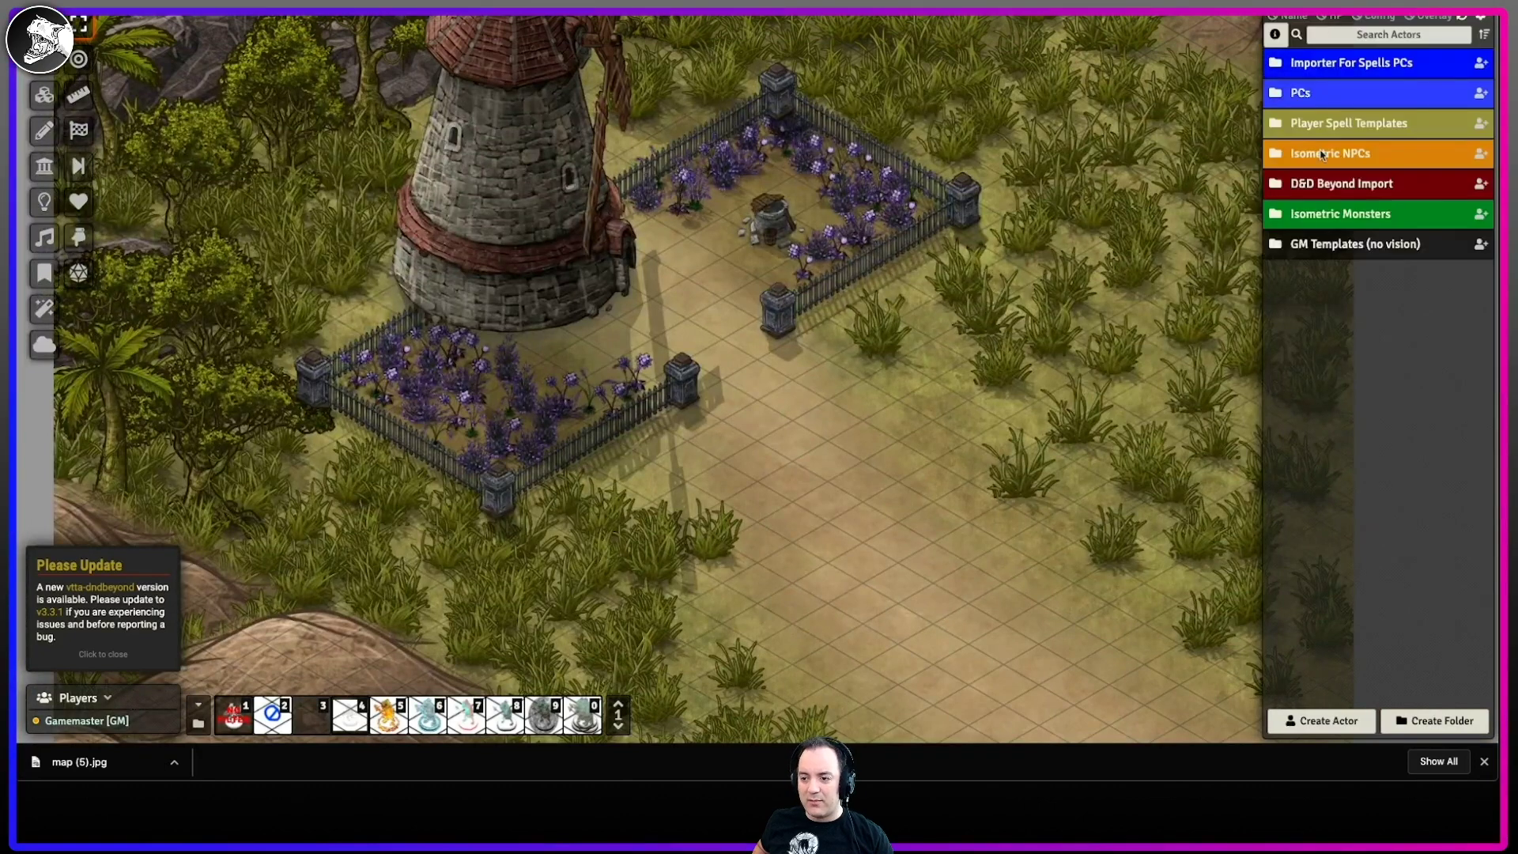
click(1344, 226)
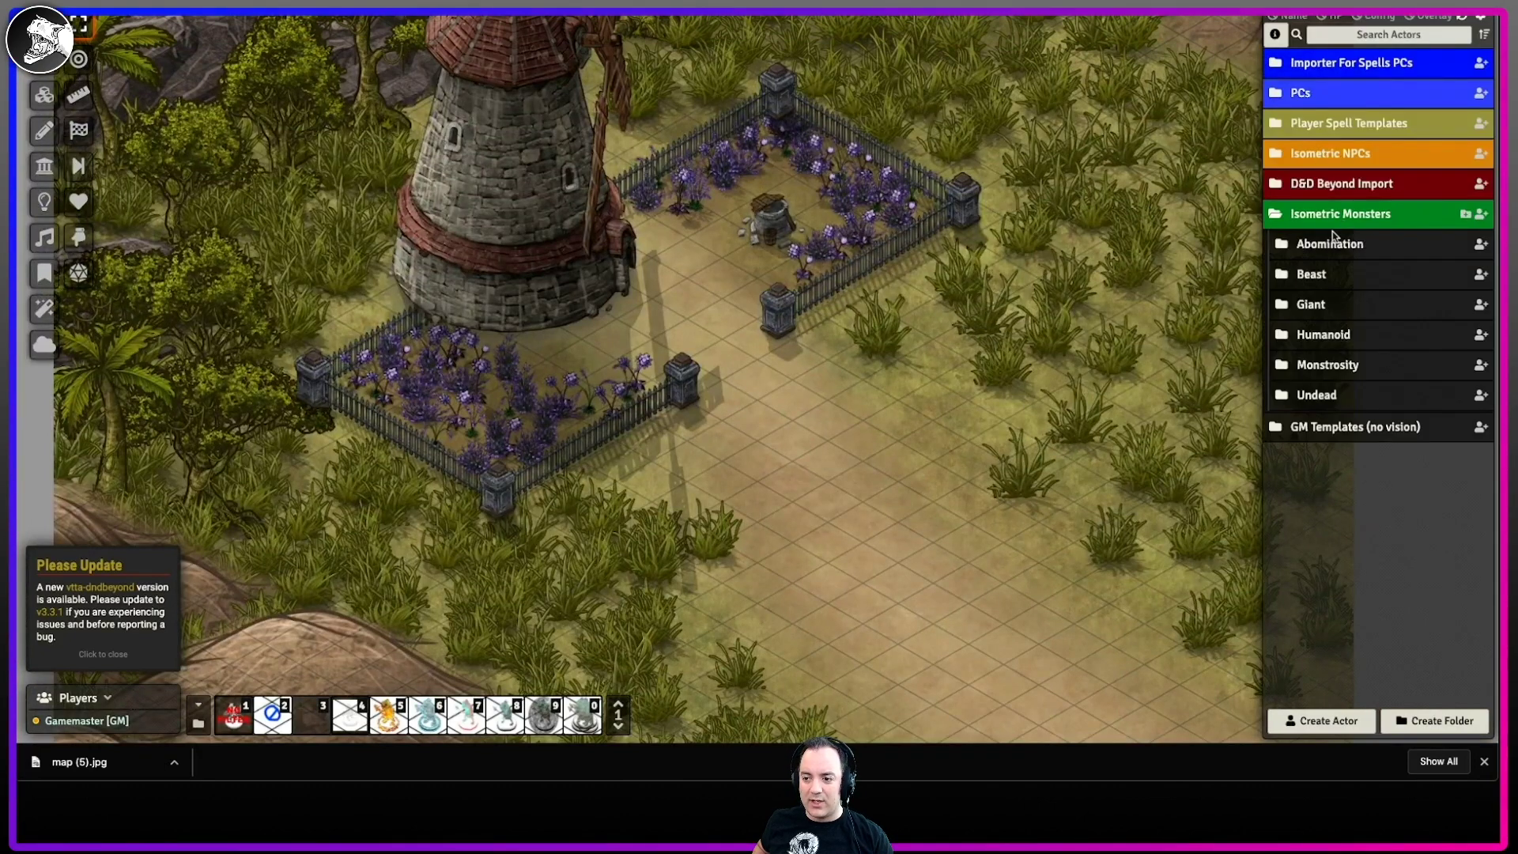
click(1335, 334)
drag(1334, 369, 904, 473)
Step: Select the Kobold token and move it diagonally along the isometric grid, ending on the path beside the lower garden
click(899, 459)
key(KP_7)
key(KP_7)
key(KP_3)
key(KP_3)
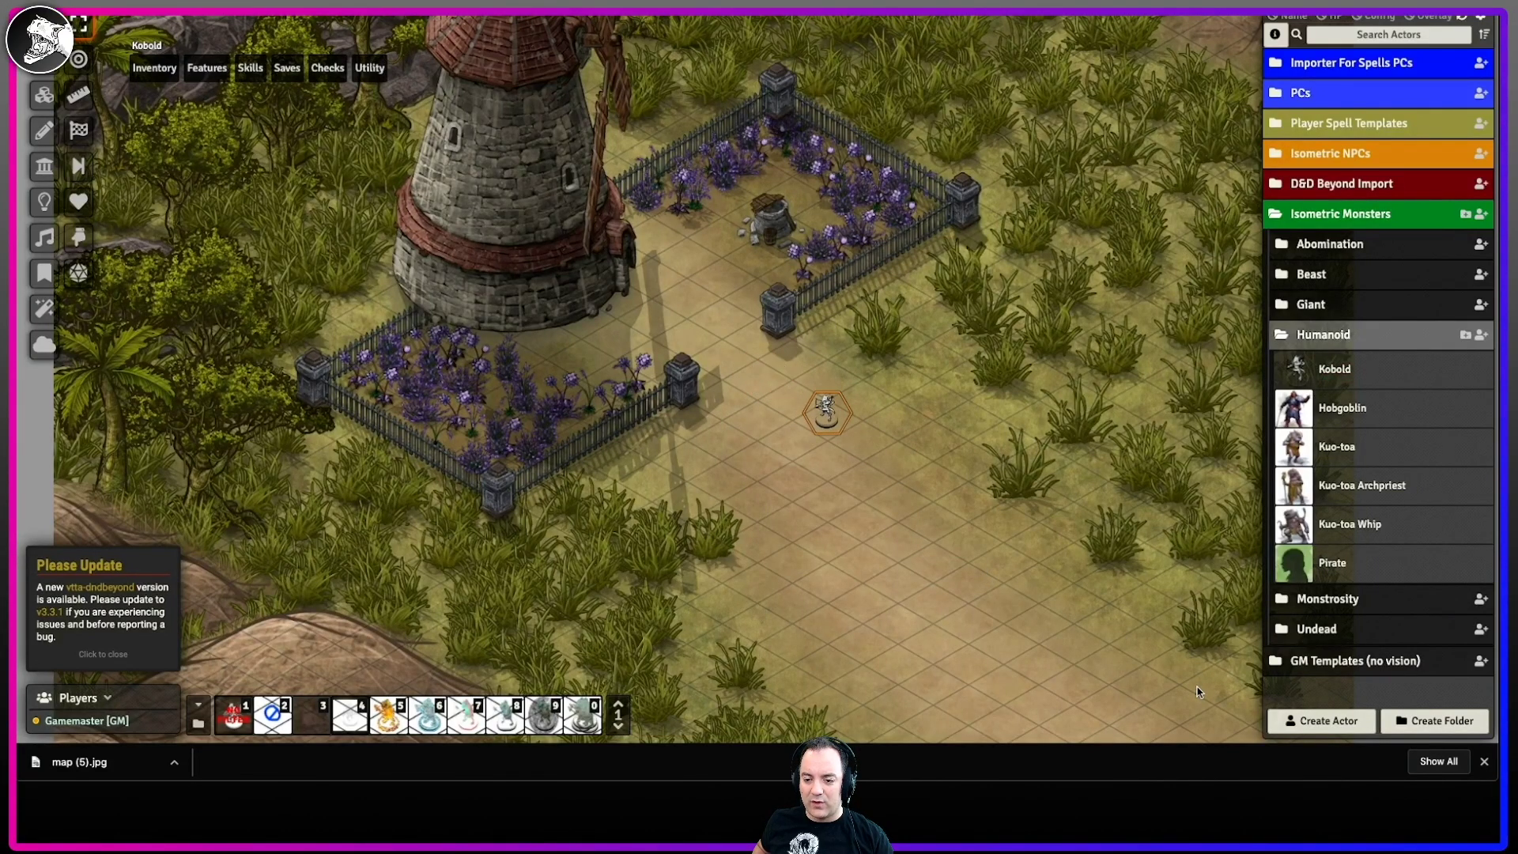
key(KP_1)
key(KP_1)
key(KP_4)
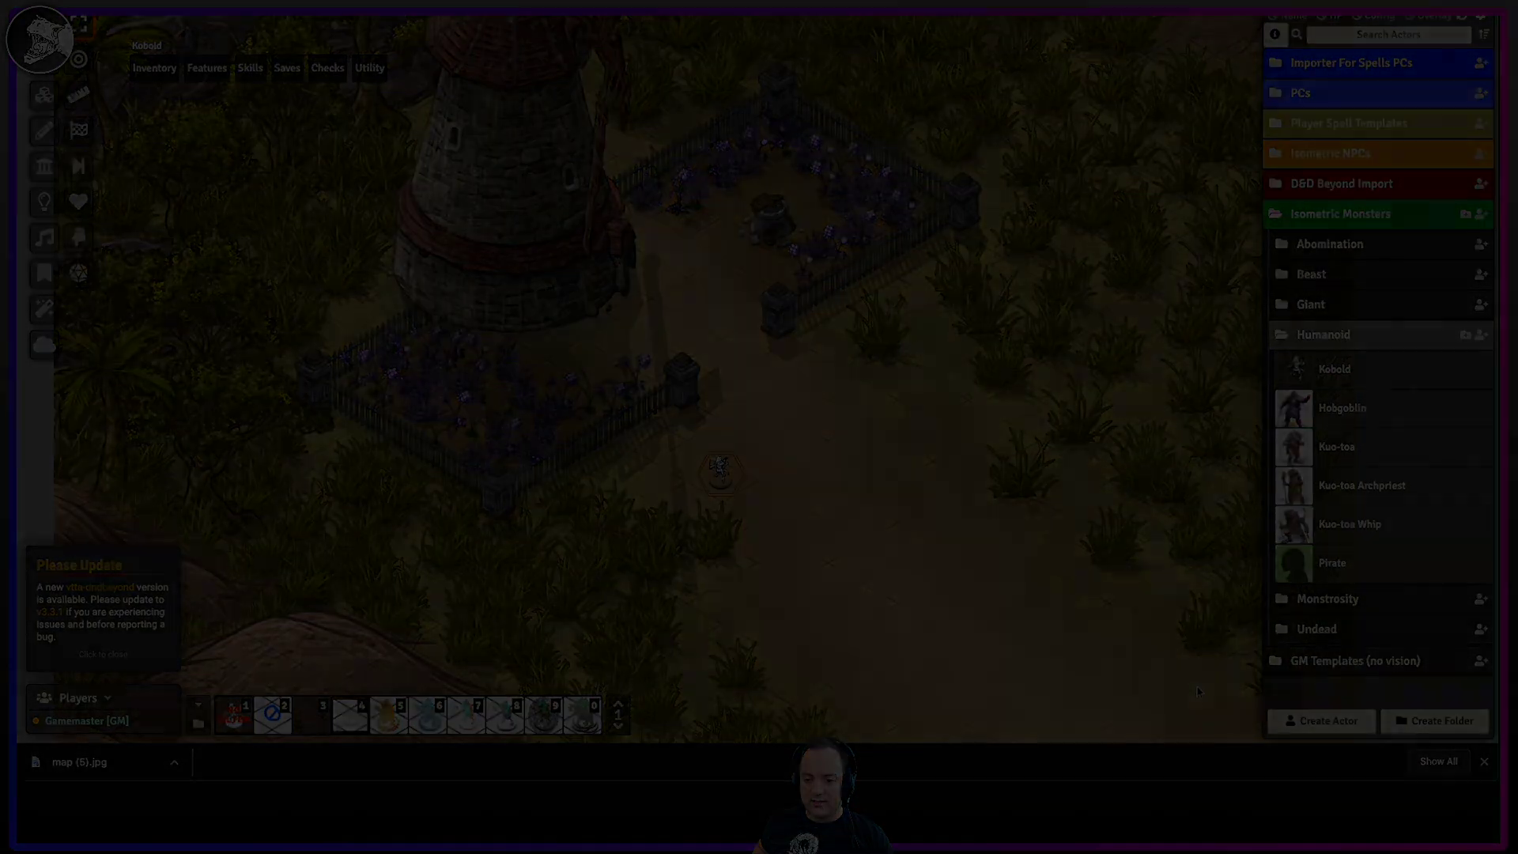